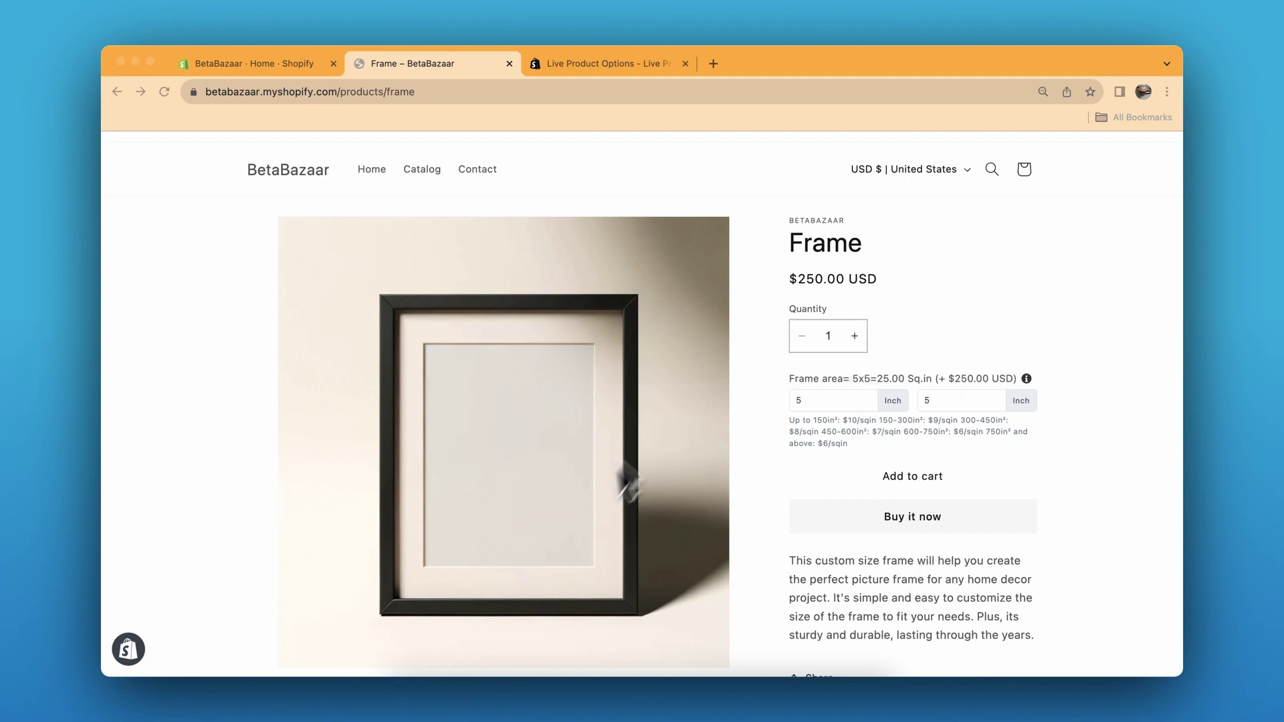
pyautogui.doubleClick(816, 401)
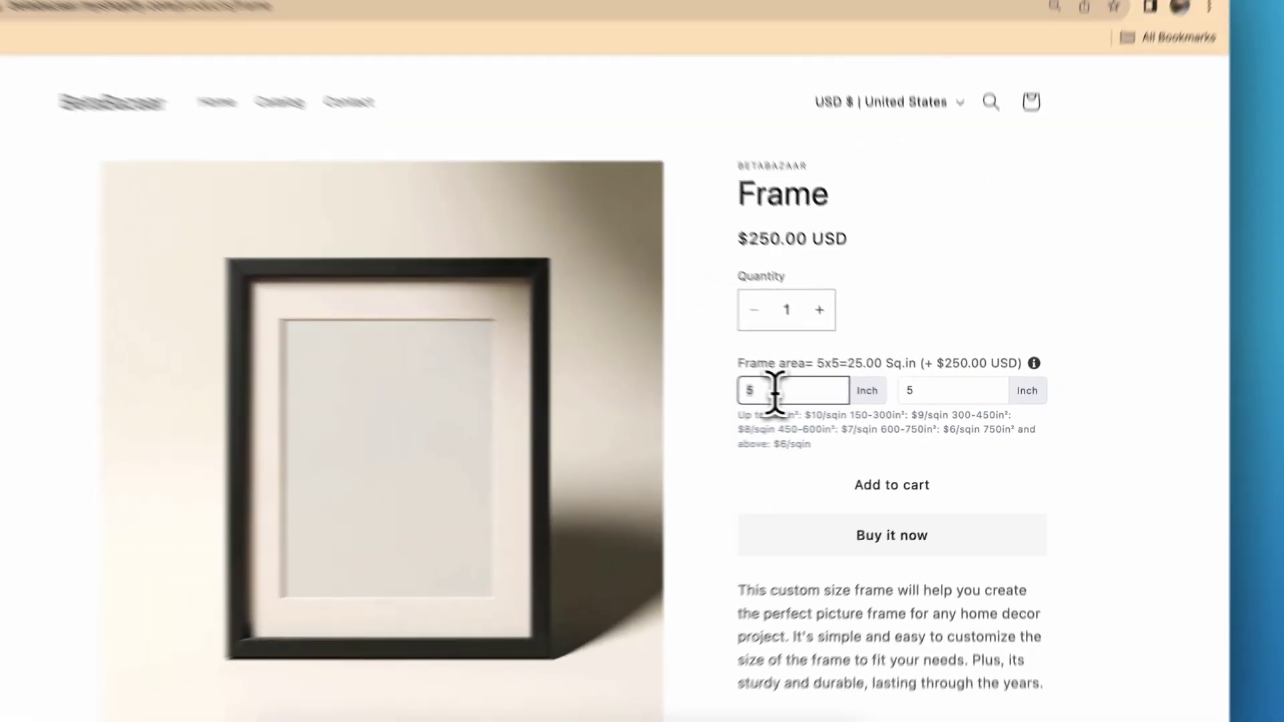
pyautogui.write('10')
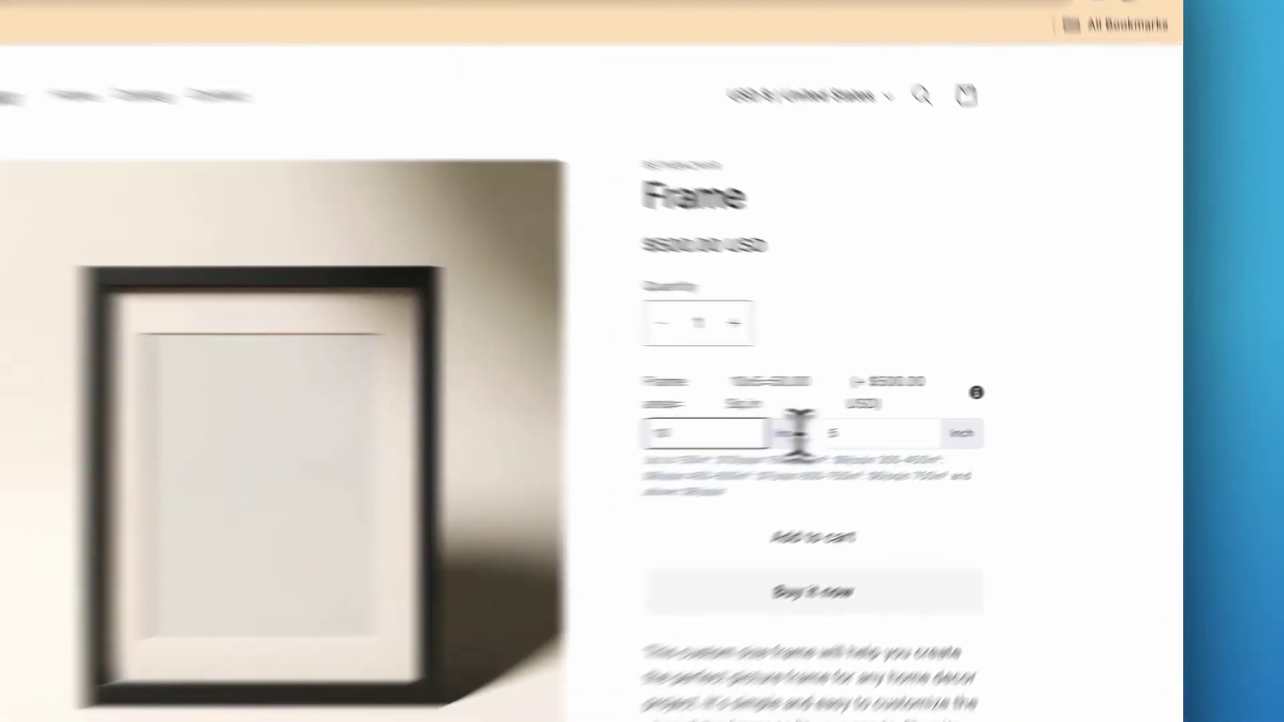
pyautogui.doubleClick(938, 400)
pyautogui.write('10')
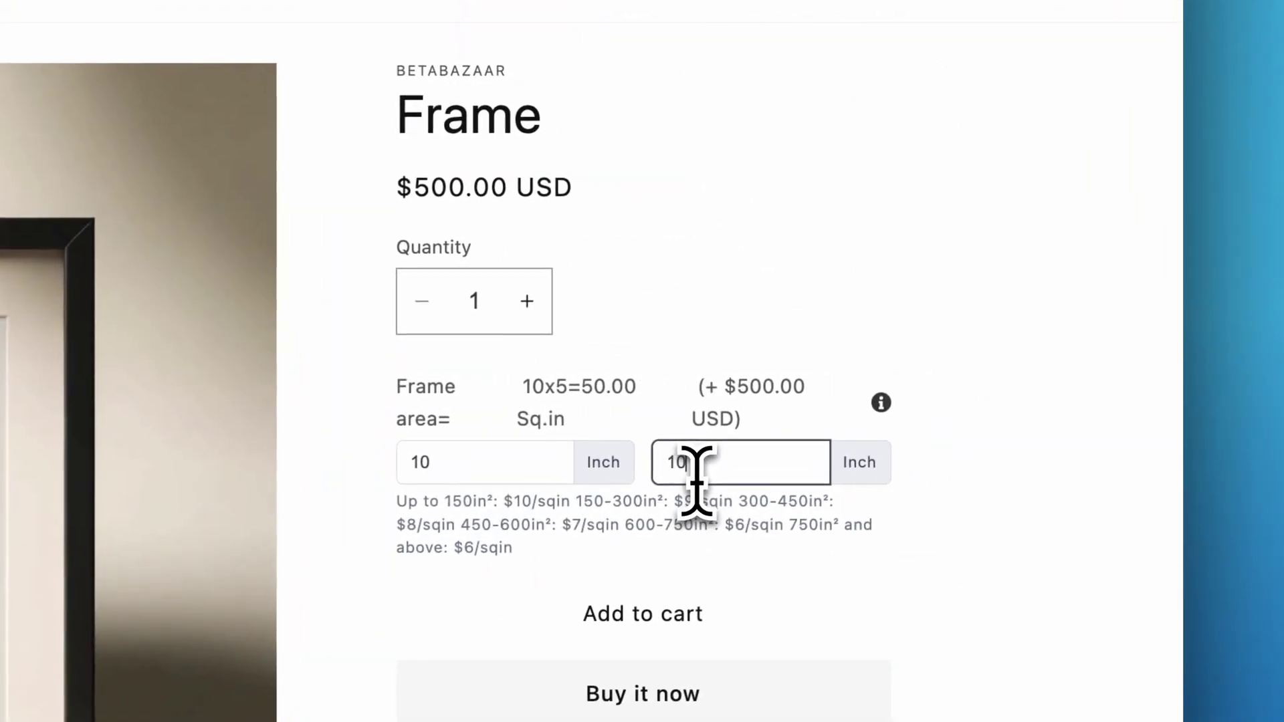
pyautogui.click(509, 474)
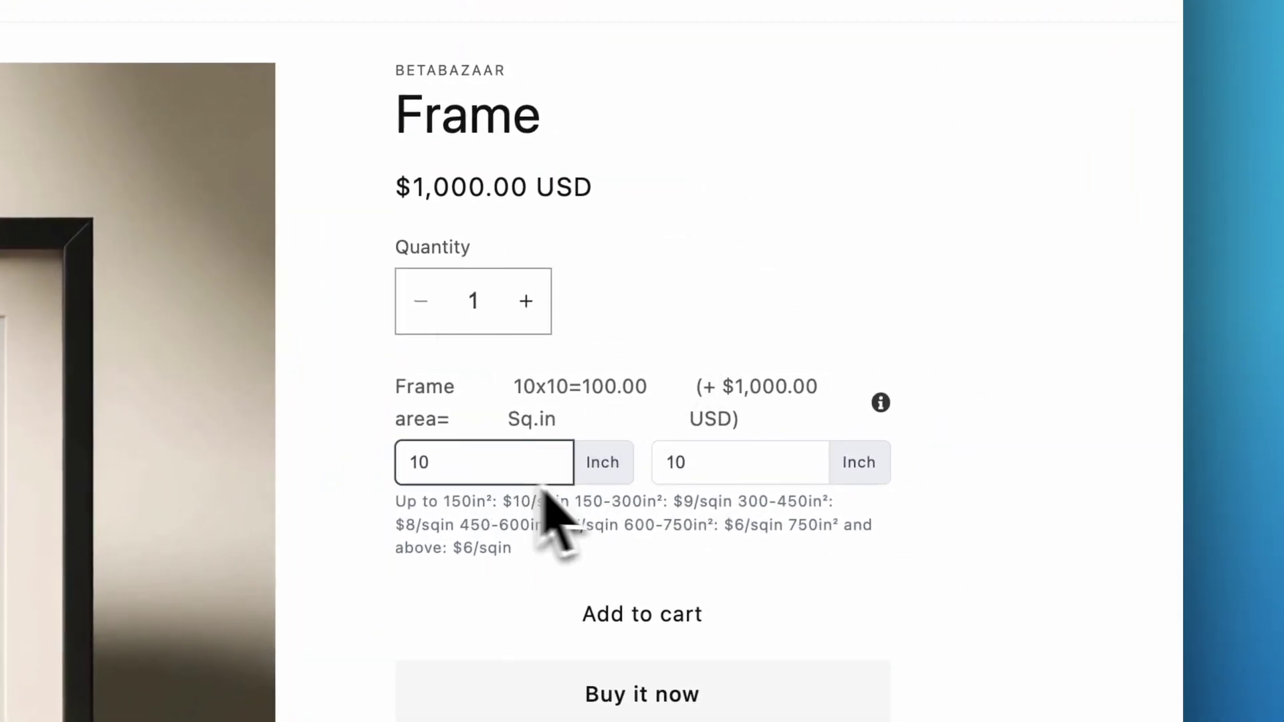
pyautogui.click(709, 478)
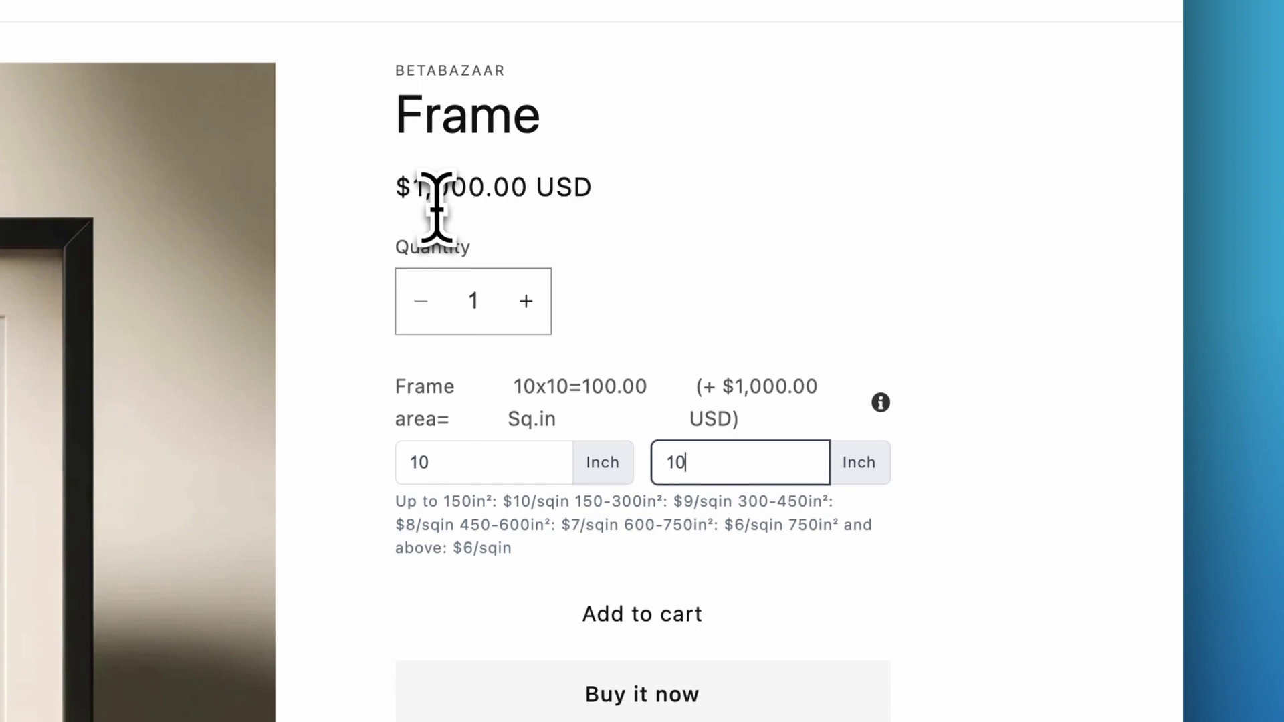
pyautogui.click(414, 189)
pyautogui.moveTo(415, 189); pyautogui.dragTo(585, 194)
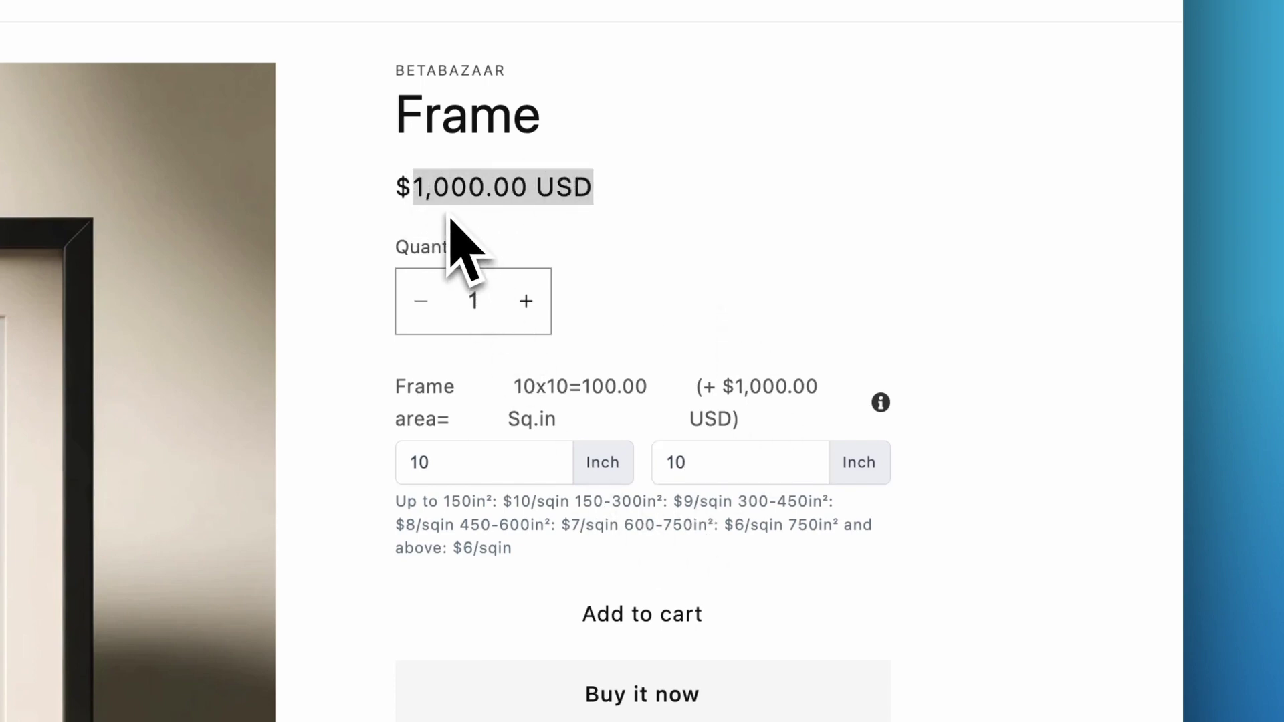
pyautogui.click(504, 459)
pyautogui.doubleClick(504, 459)
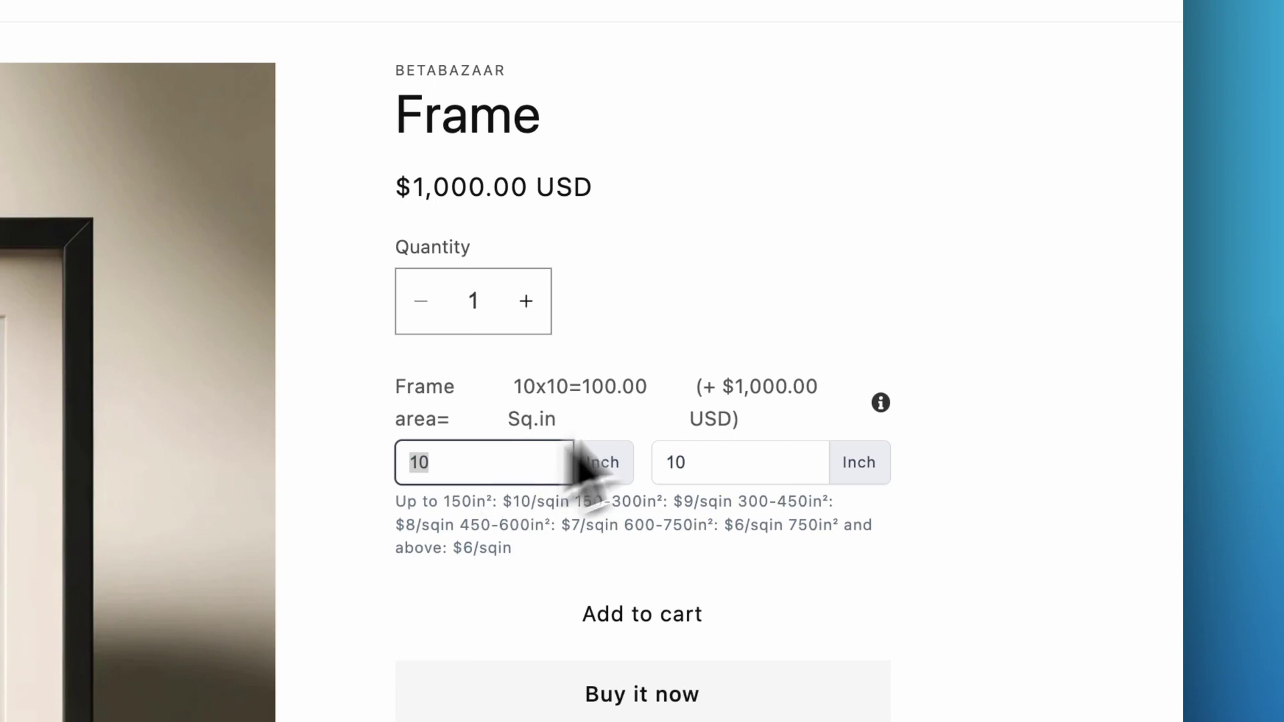
pyautogui.scroll(-2, 932, 362)
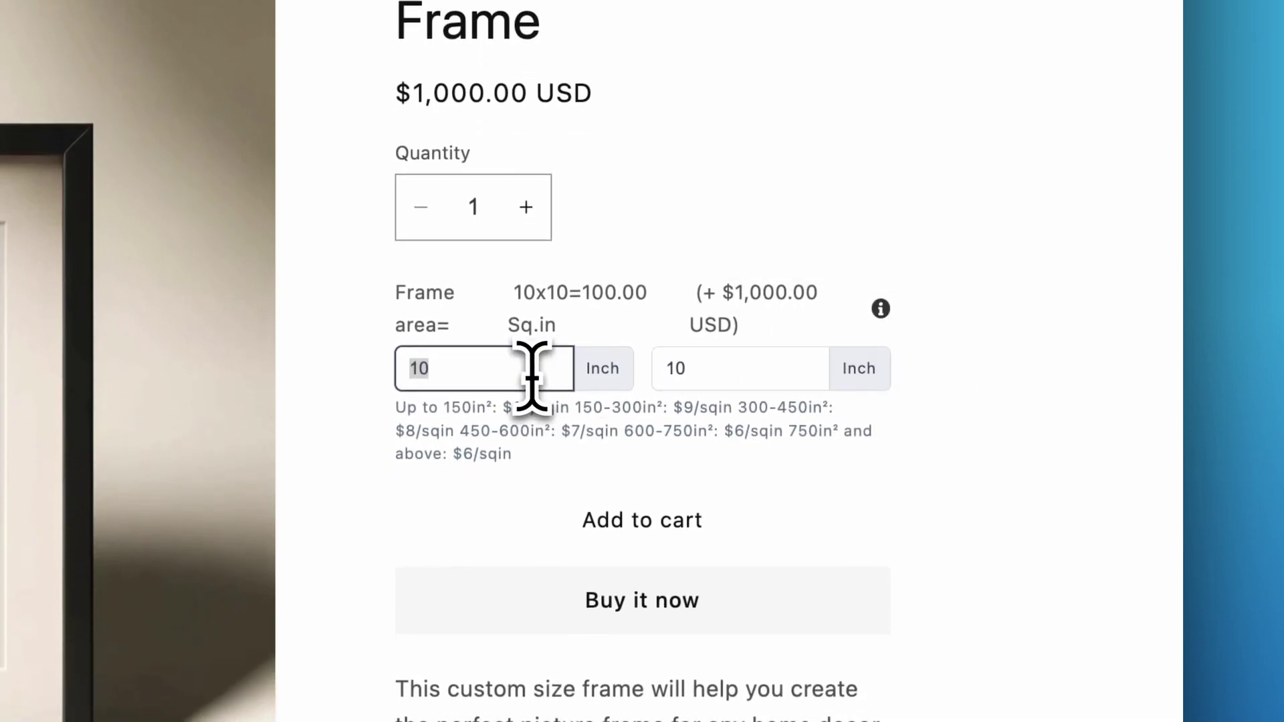
pyautogui.press('BackSpace')
pyautogui.write('30')
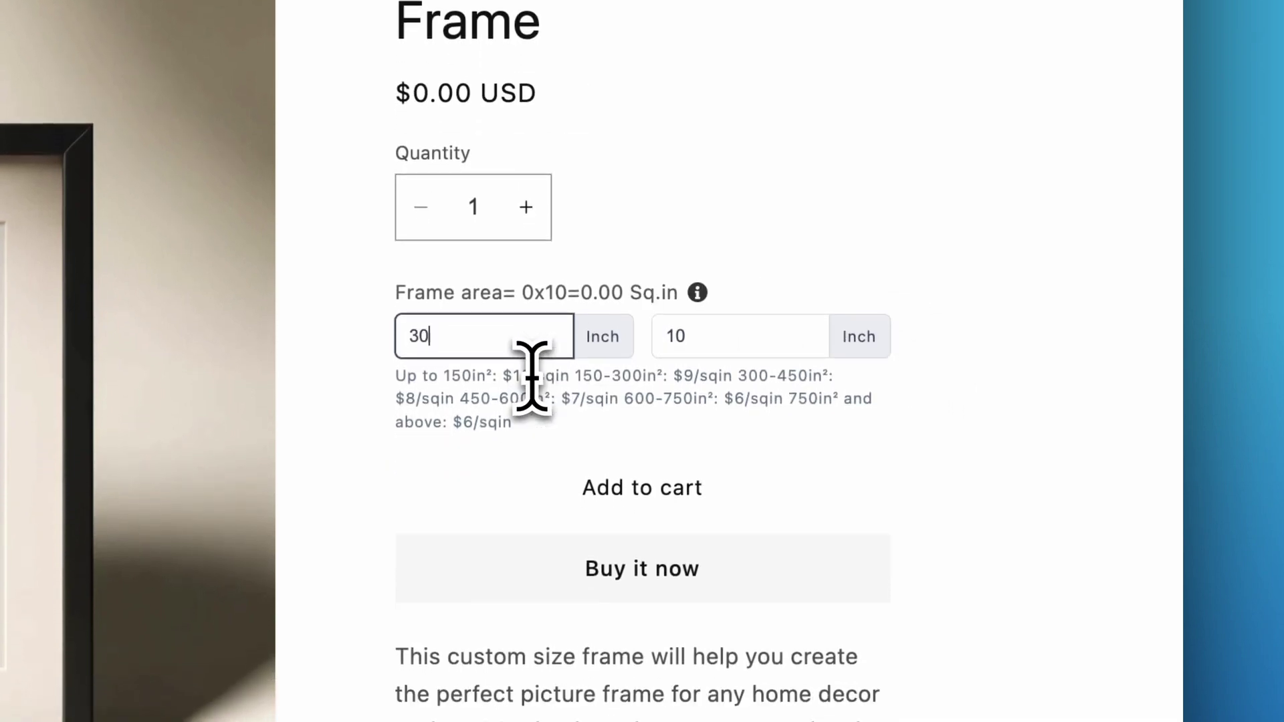
pyautogui.doubleClick(714, 368)
pyautogui.write('30')
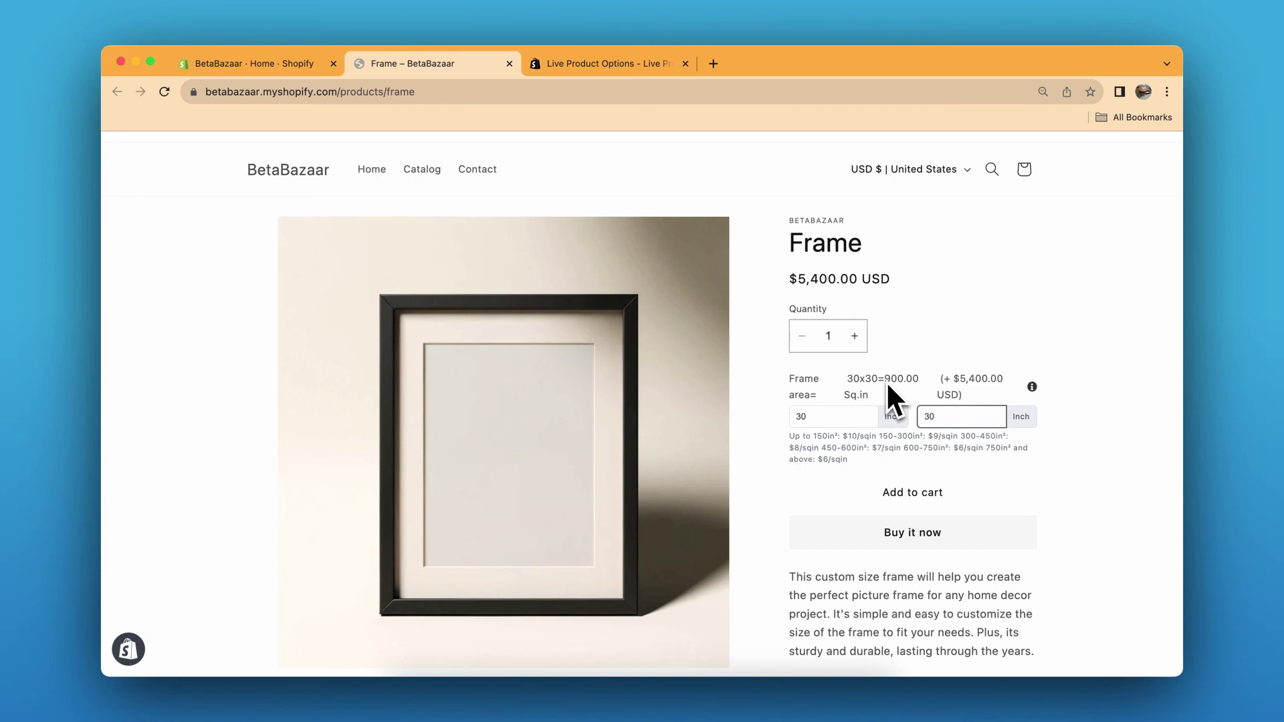
pyautogui.moveTo(1037, 389)
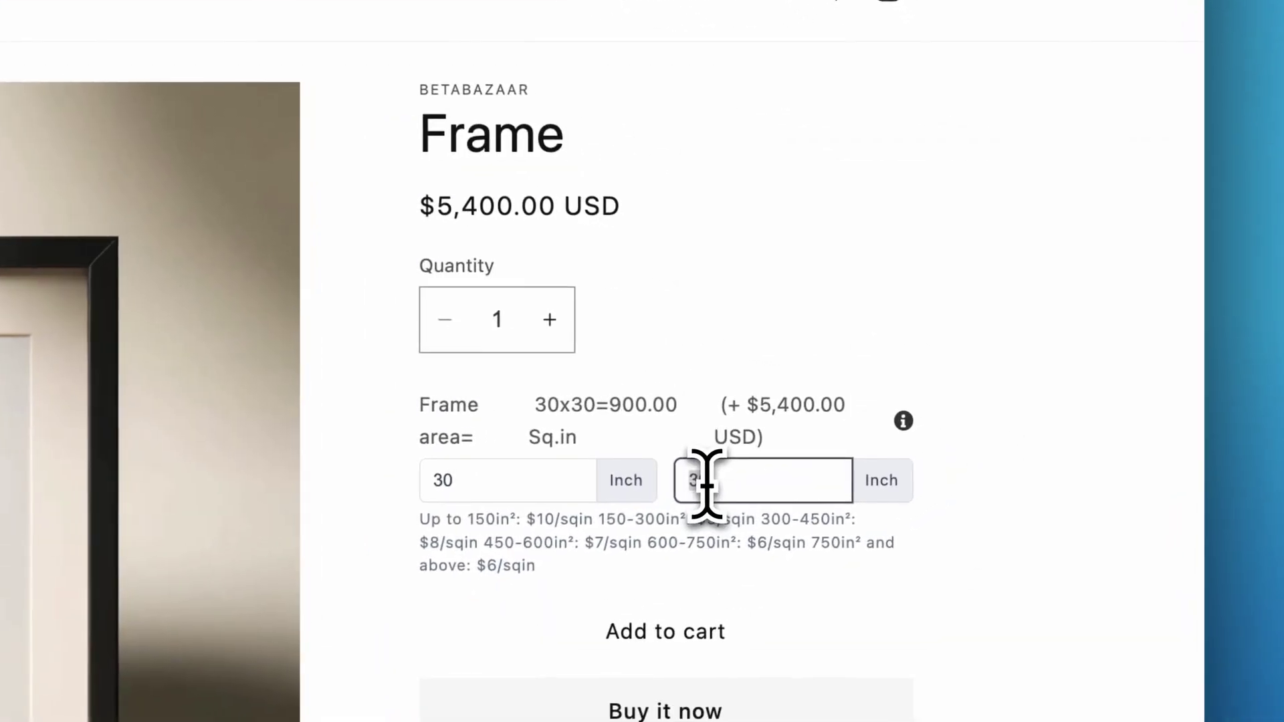
pyautogui.doubleClick(932, 419)
pyautogui.write('50')
pyautogui.press('BackSpace')
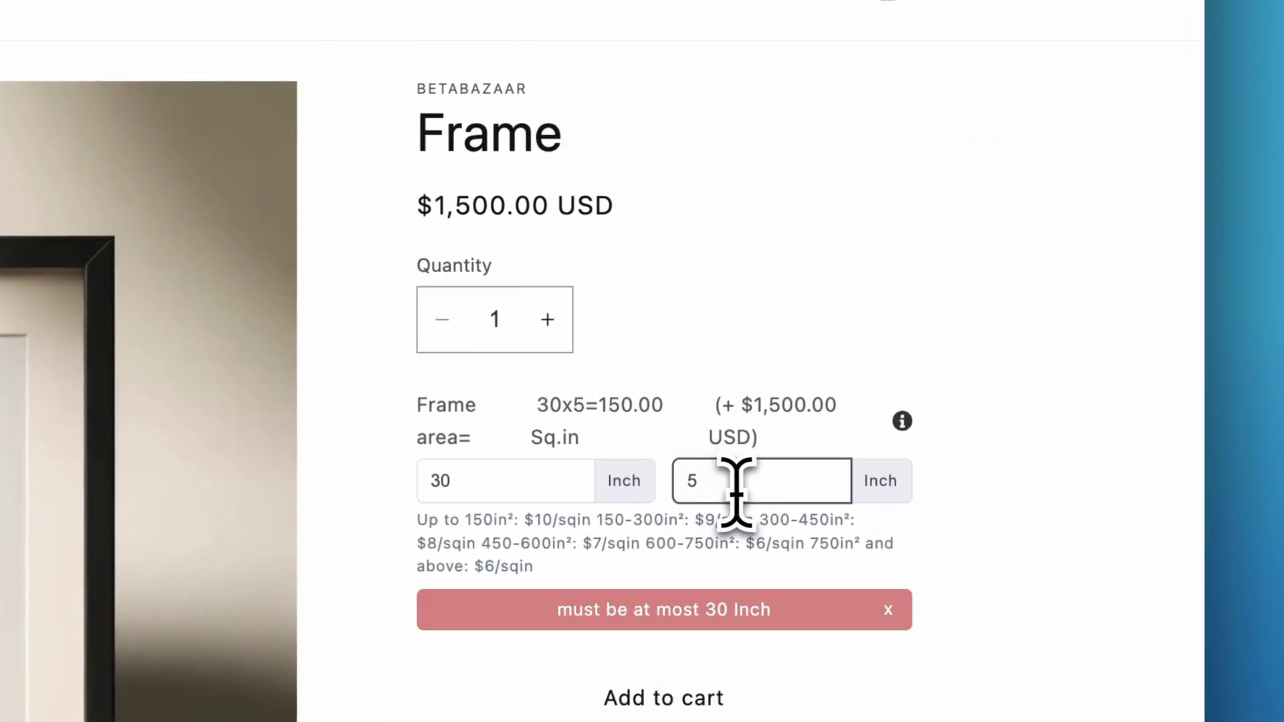
pyautogui.click(543, 480)
pyautogui.press('BackSpace')
pyautogui.press('BackSpace')
pyautogui.write('5')
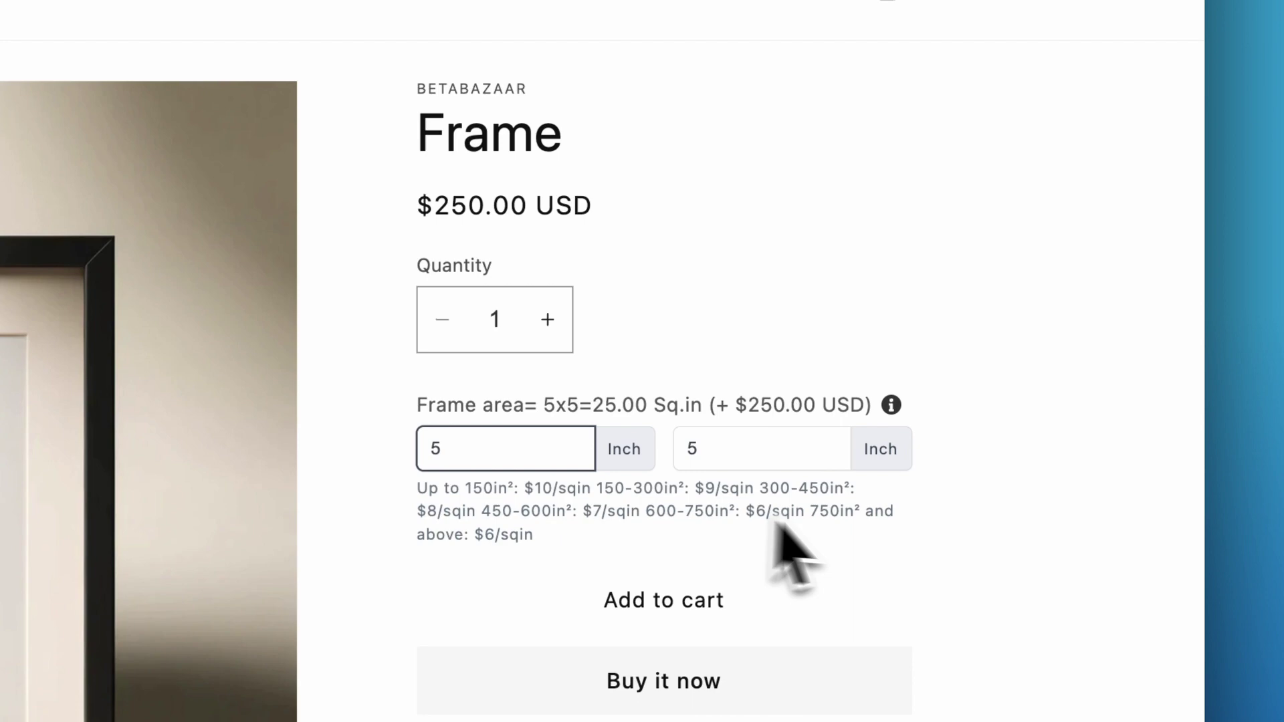
pyautogui.click(592, 414)
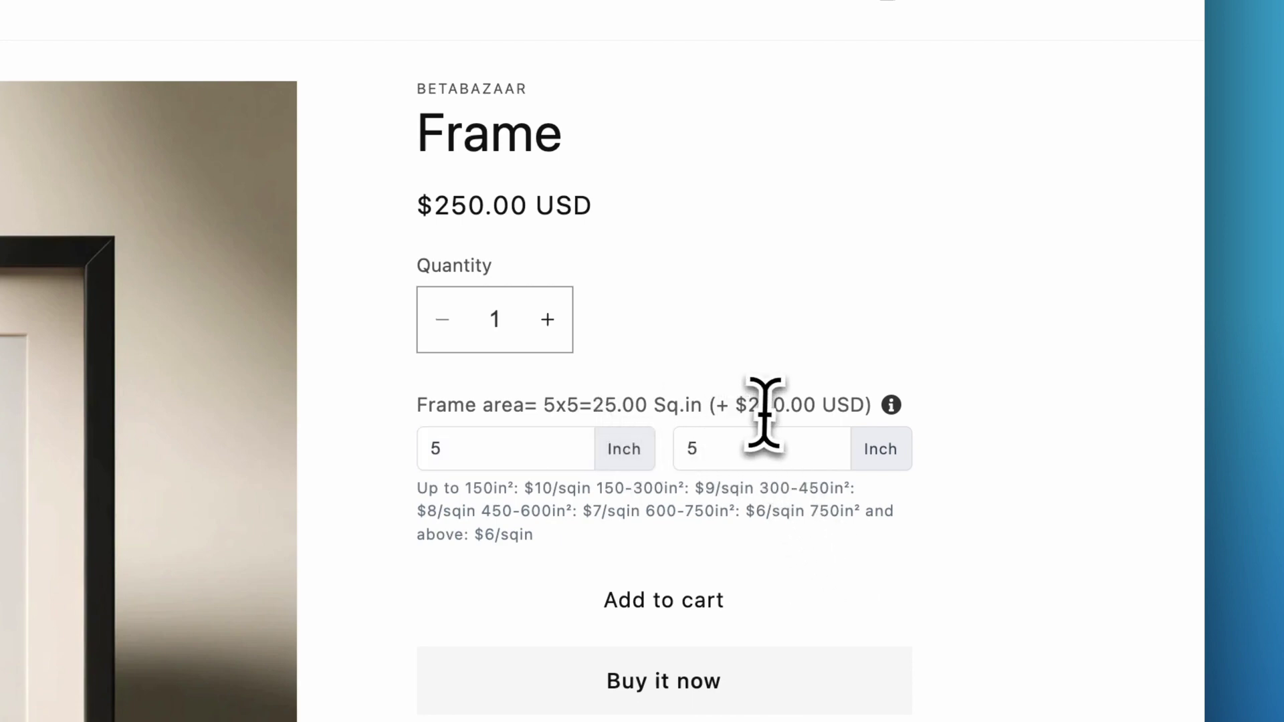
pyautogui.moveTo(741, 404); pyautogui.dragTo(808, 402)
pyautogui.click(802, 405)
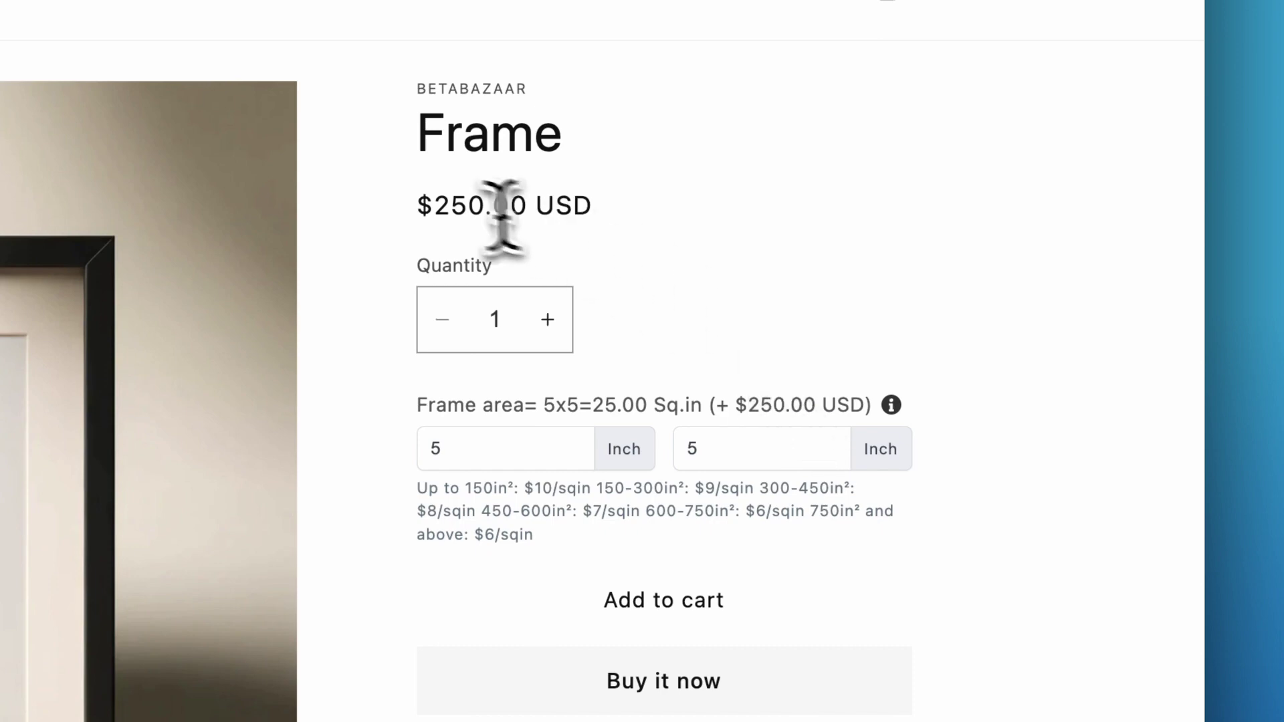
pyautogui.tripleClick(444, 206)
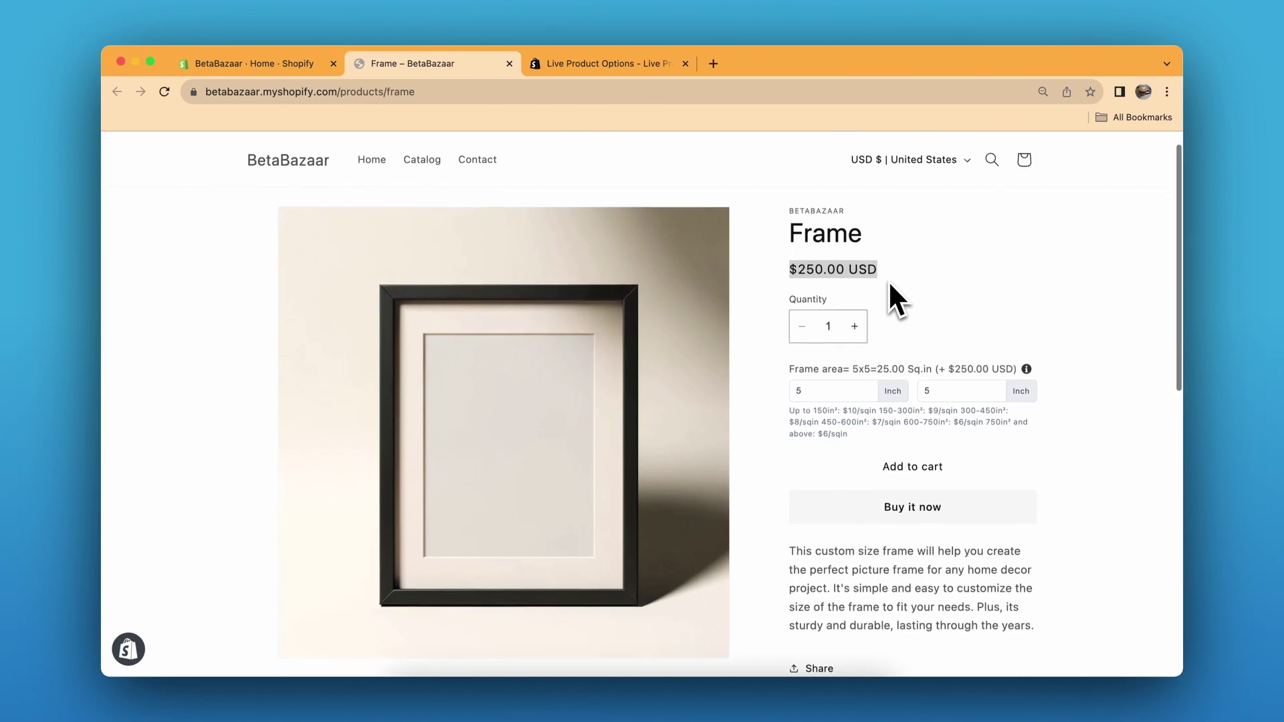
pyautogui.scroll(1, 889, 283)
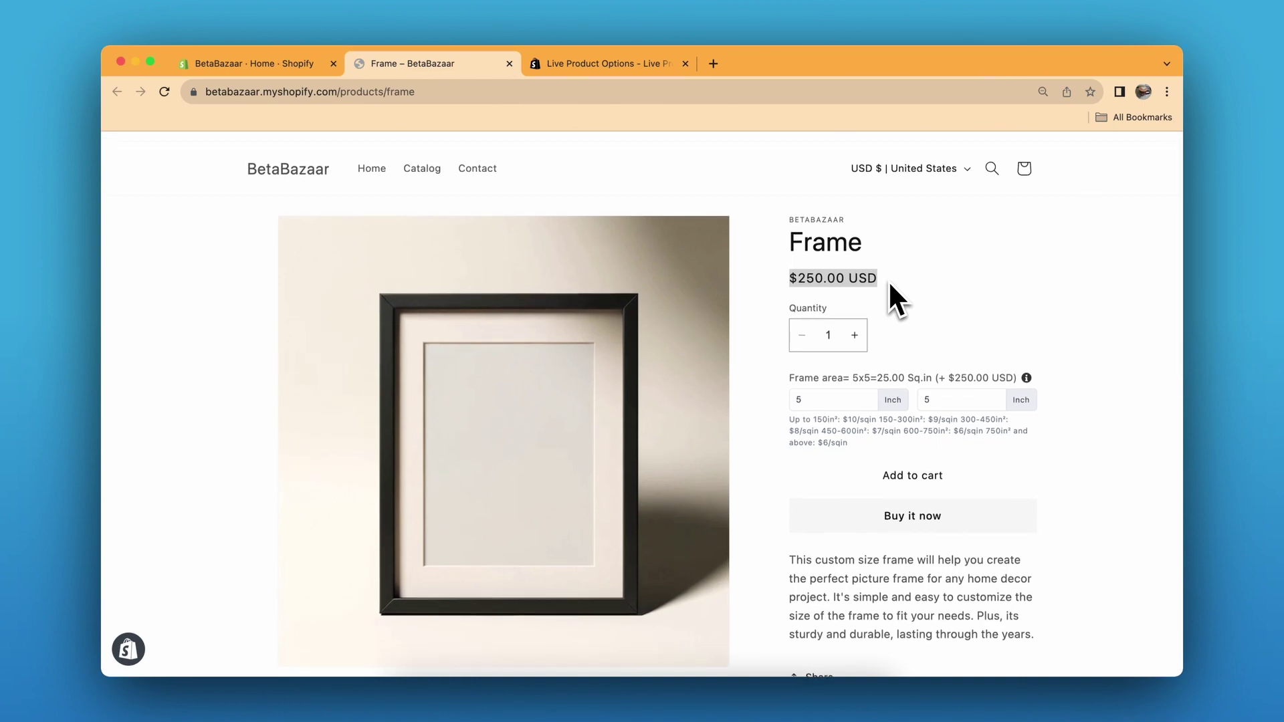
# Go to the store admin and launch Live Product Options from the installed apps list
pyautogui.click(645, 65)
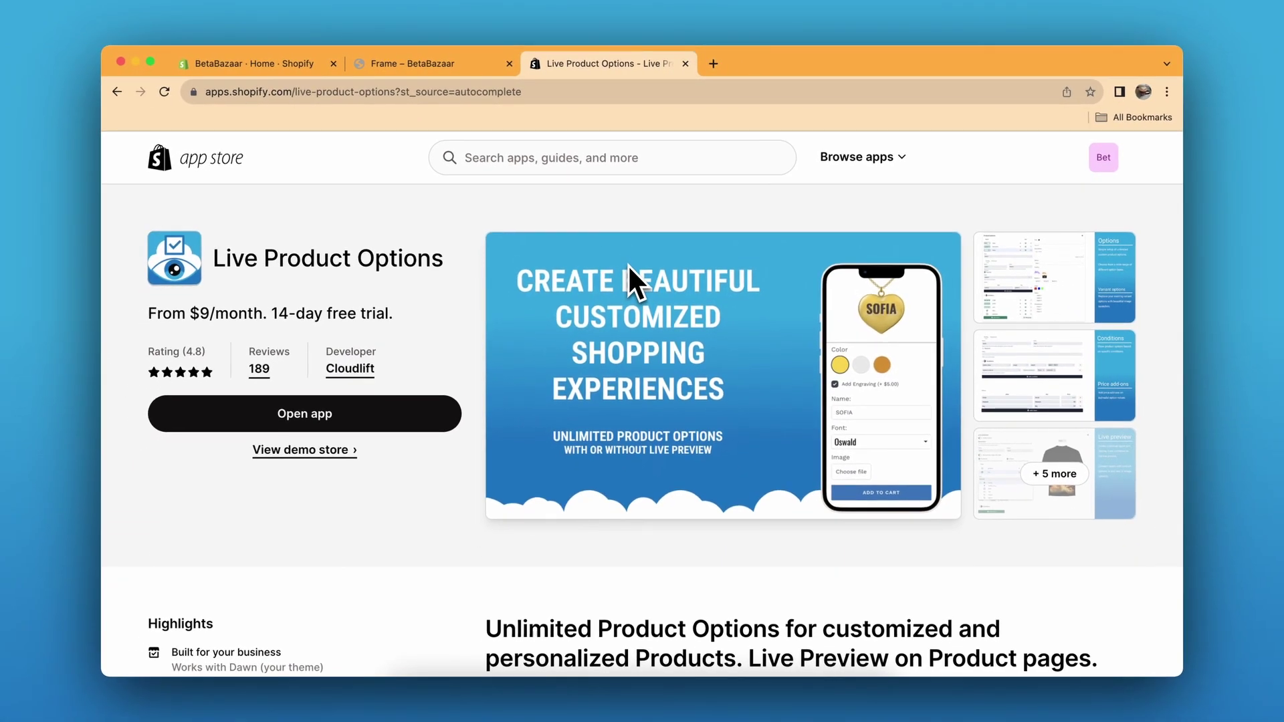
pyautogui.scroll(-2, 615, 321)
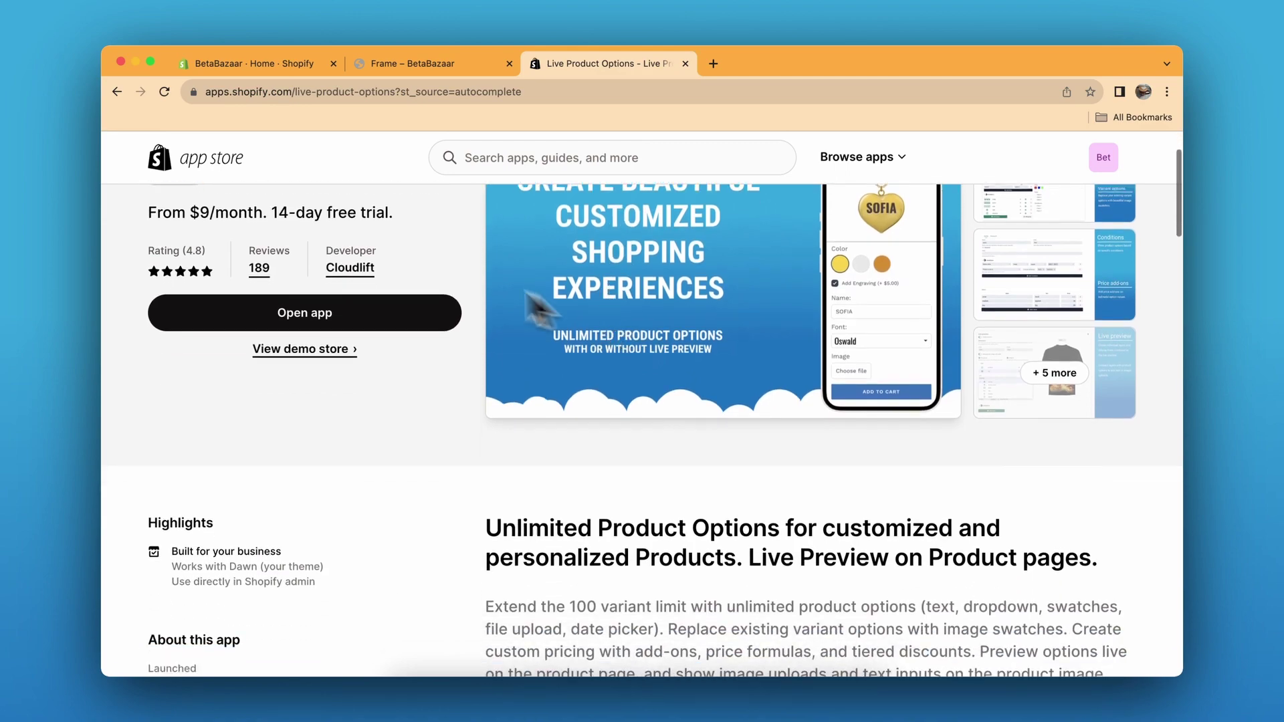
pyautogui.click(269, 67)
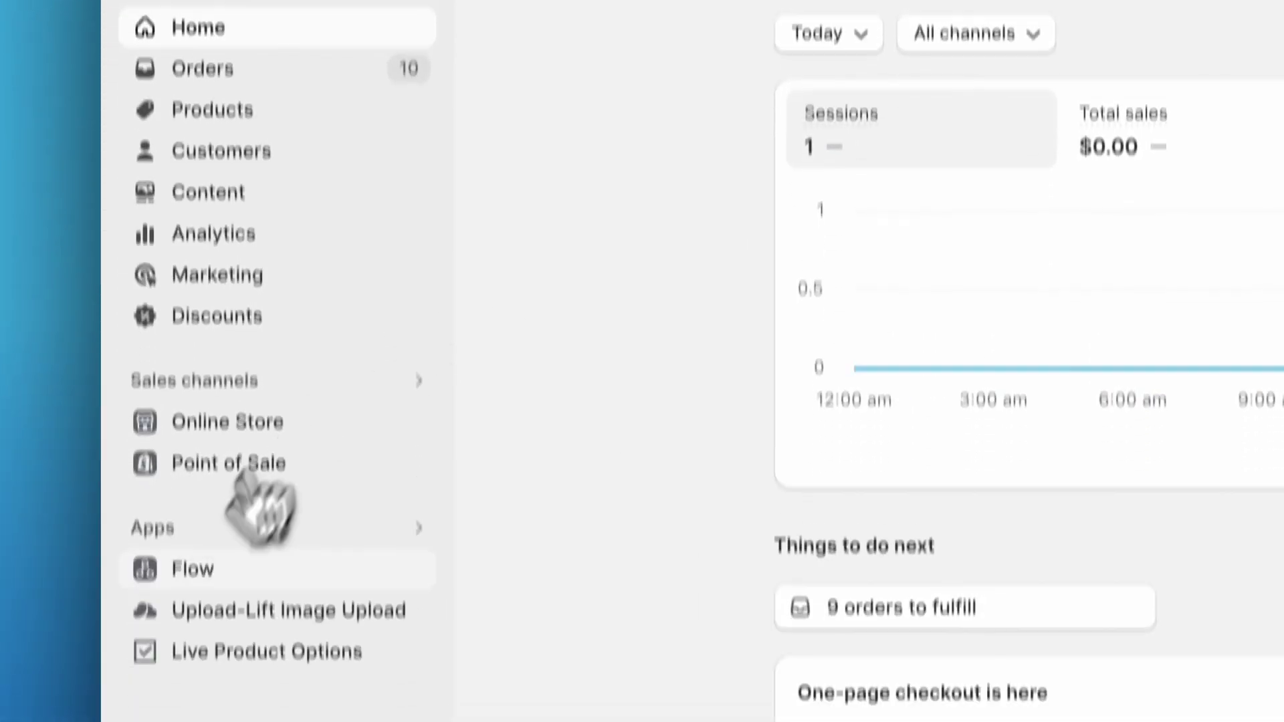
pyautogui.click(237, 461)
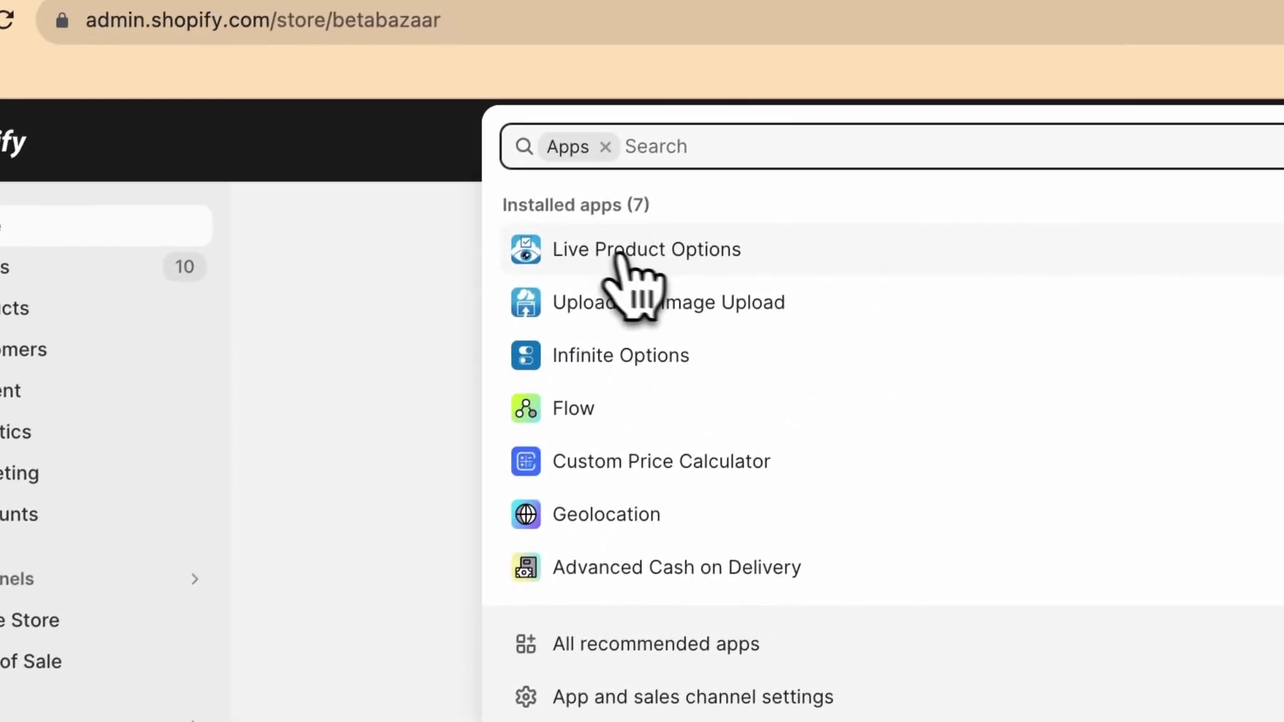
pyautogui.click(688, 199)
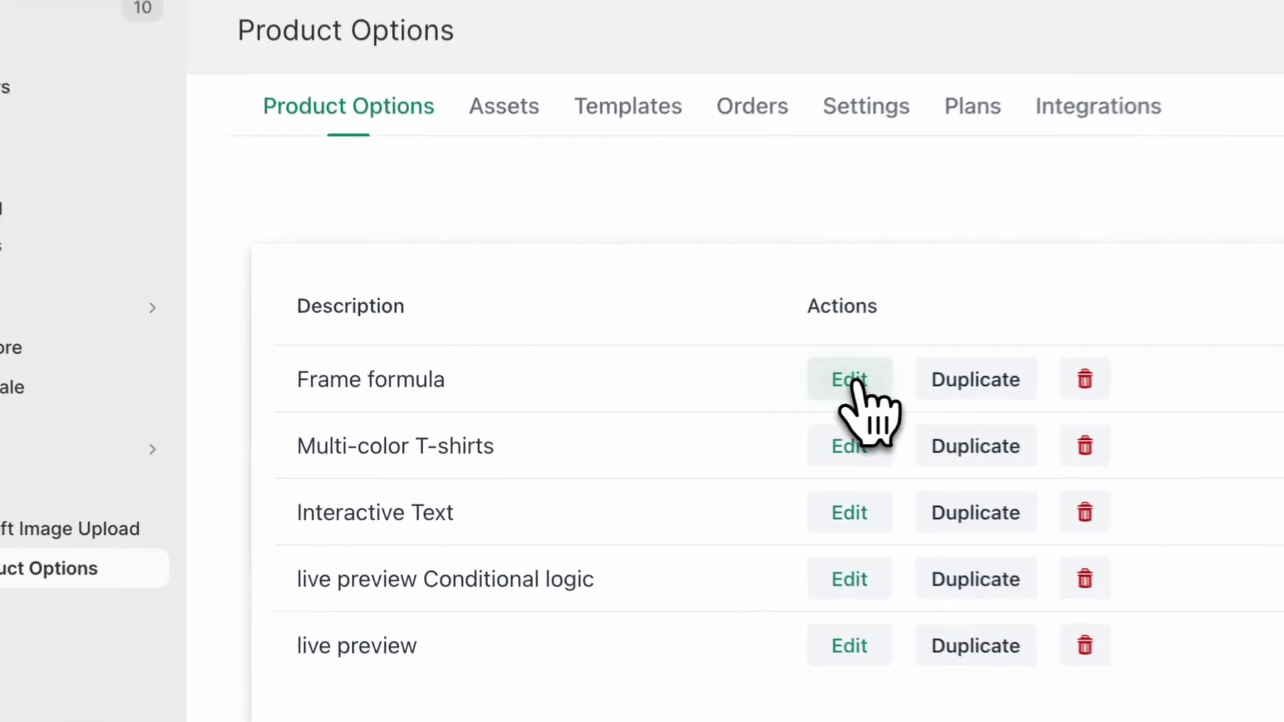
# Open the Frame formula option set and review its Product targeting and Product options sections
pyautogui.click(851, 381)
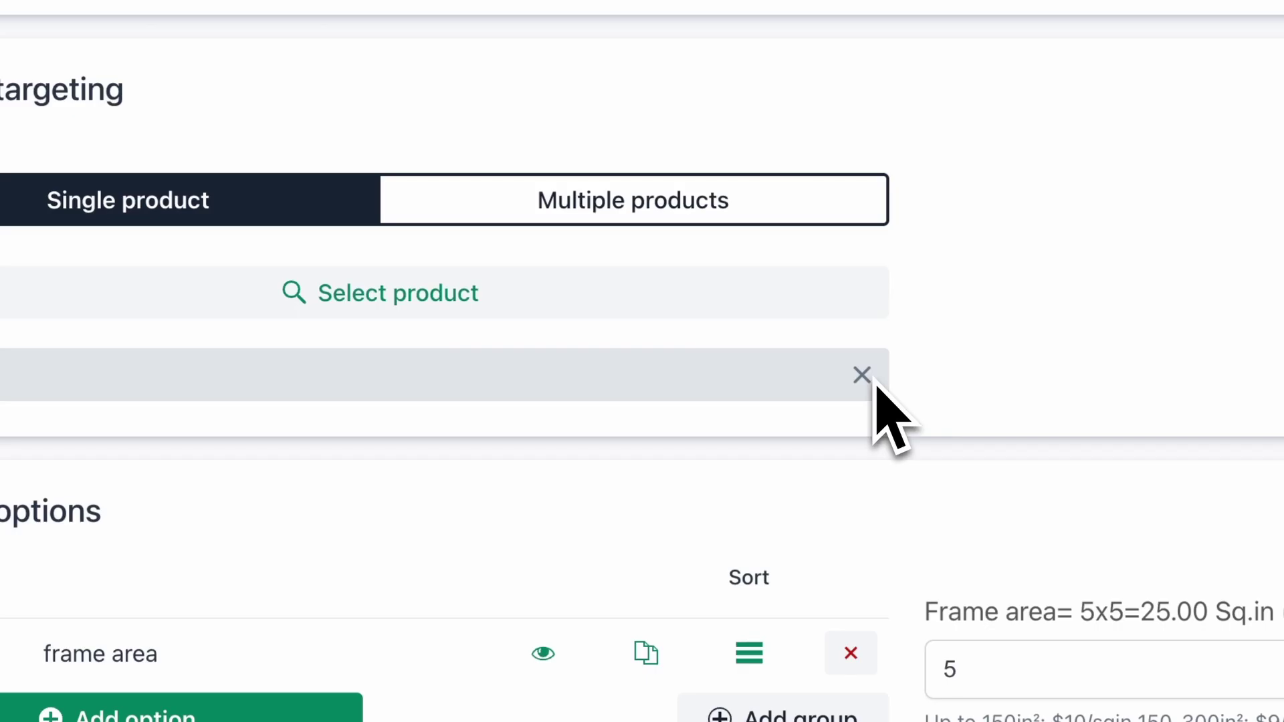
pyautogui.scroll(-1, 874, 415)
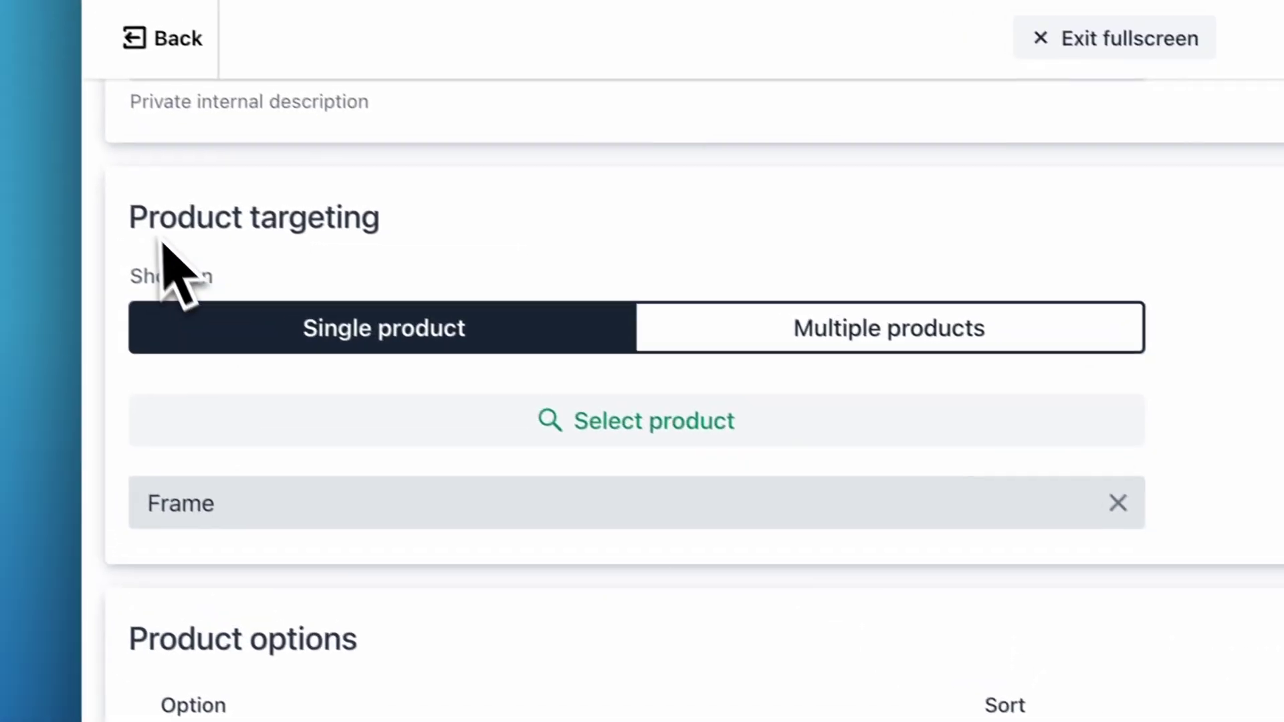
pyautogui.moveTo(164, 244); pyautogui.dragTo(407, 242)
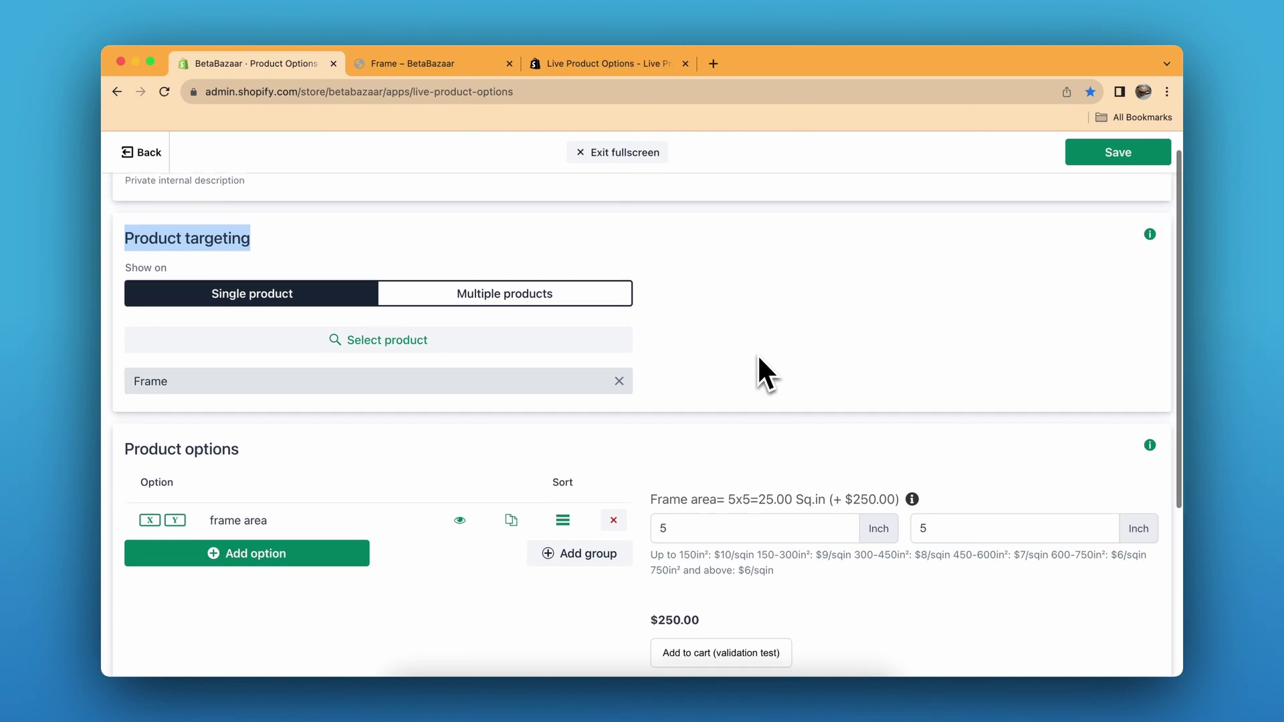
pyautogui.scroll(-2, 758, 361)
pyautogui.tripleClick(157, 384)
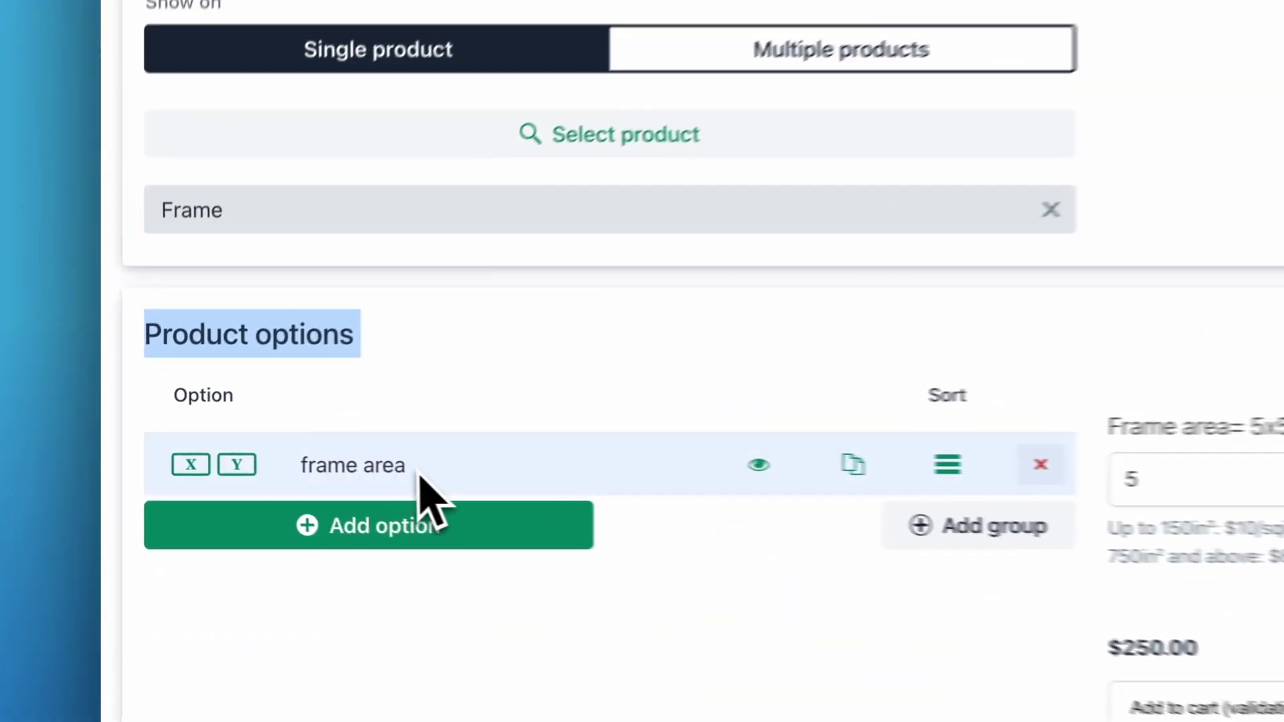
# Expand the frame area option, keep Dimension as its type, and check the 'Frame area=' preview
pyautogui.click(270, 458)
pyautogui.click(411, 582)
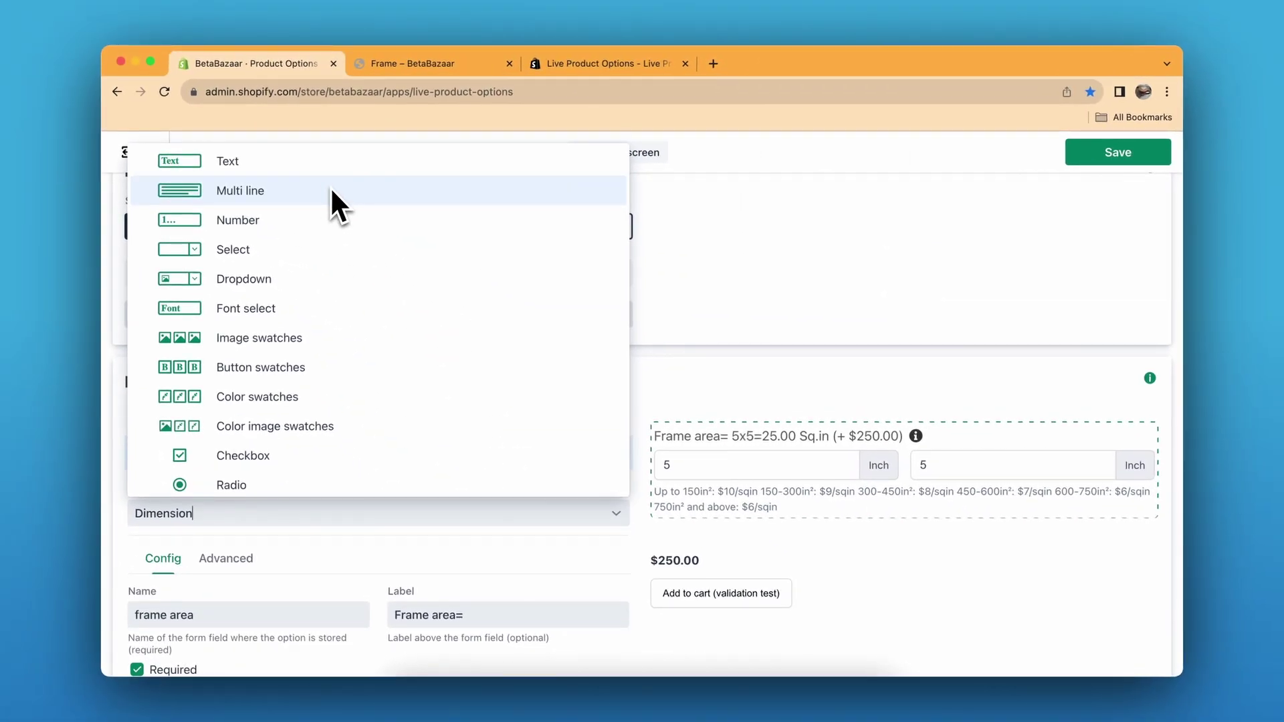
pyautogui.scroll(-5, 361, 278)
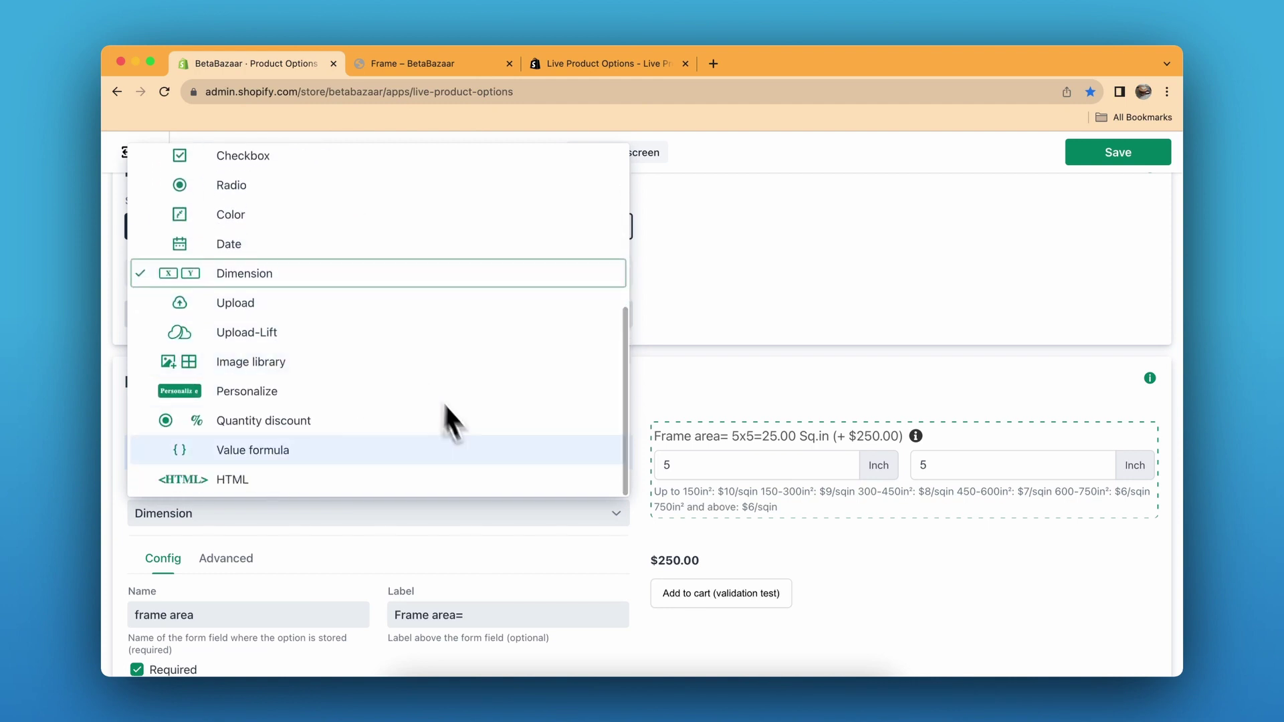
pyautogui.scroll(4, 462, 418)
pyautogui.scroll(-5, 468, 408)
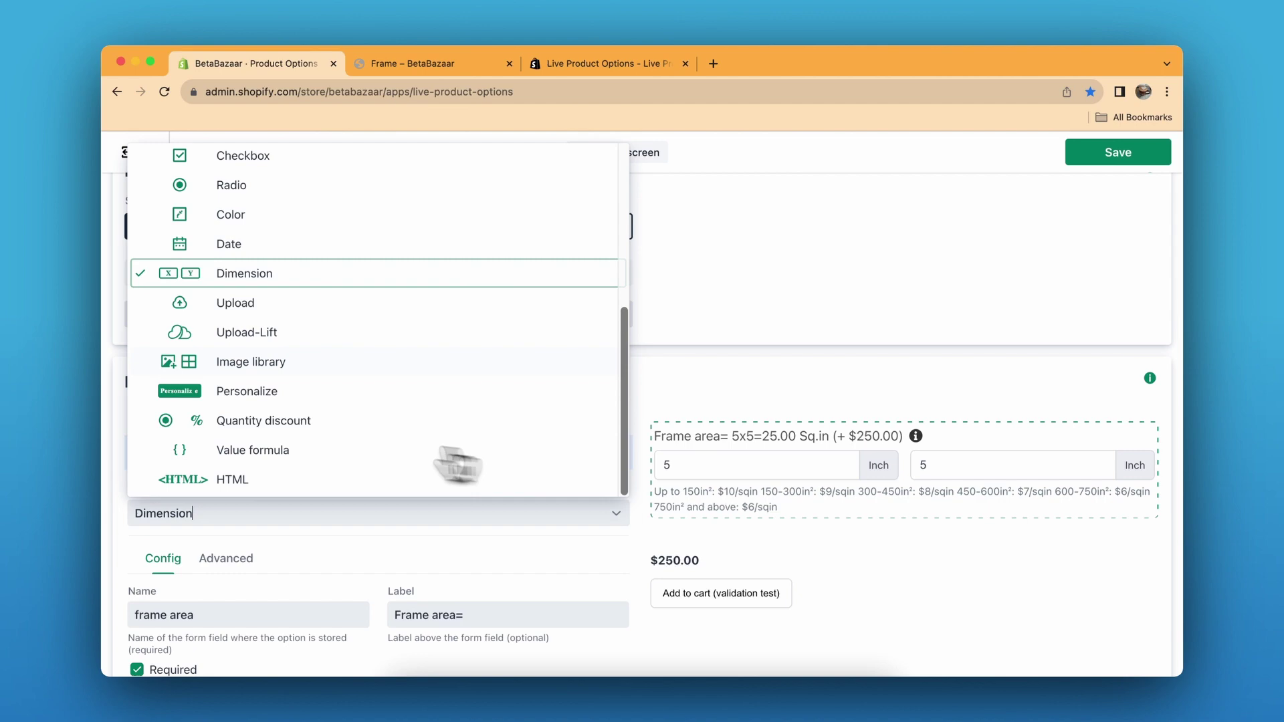
pyautogui.click(238, 292)
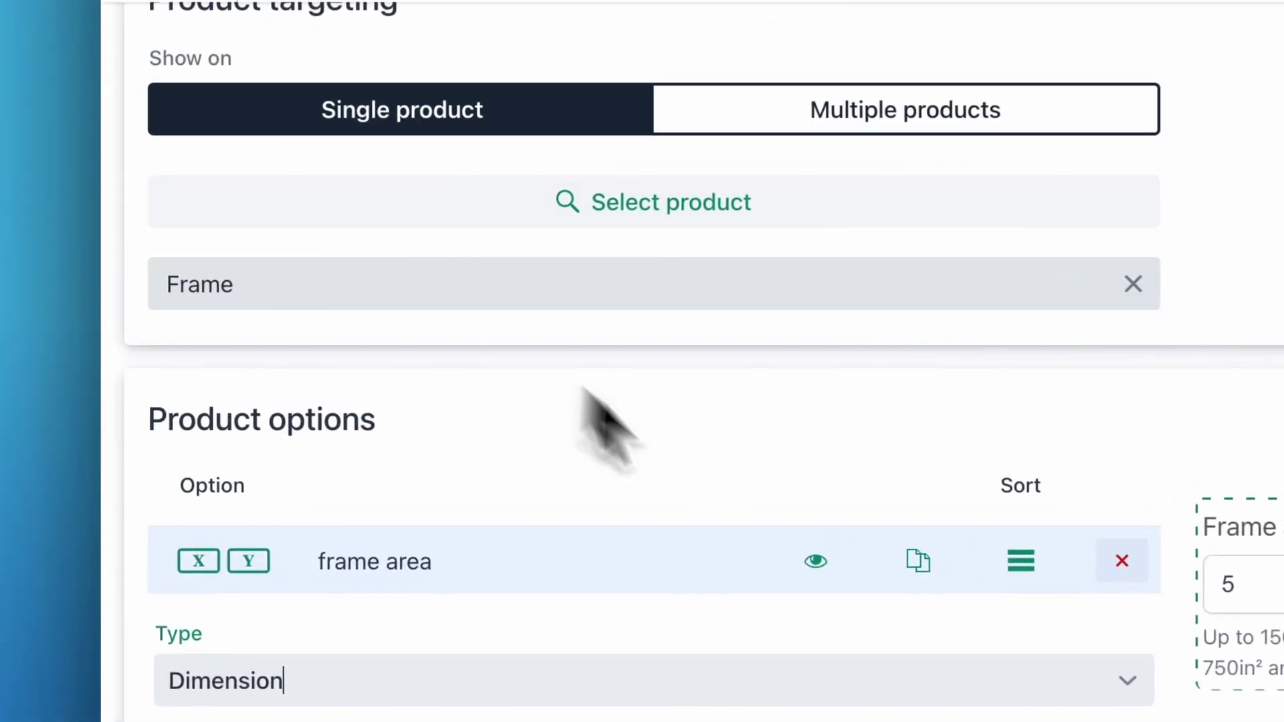
pyautogui.scroll(-5, 788, 544)
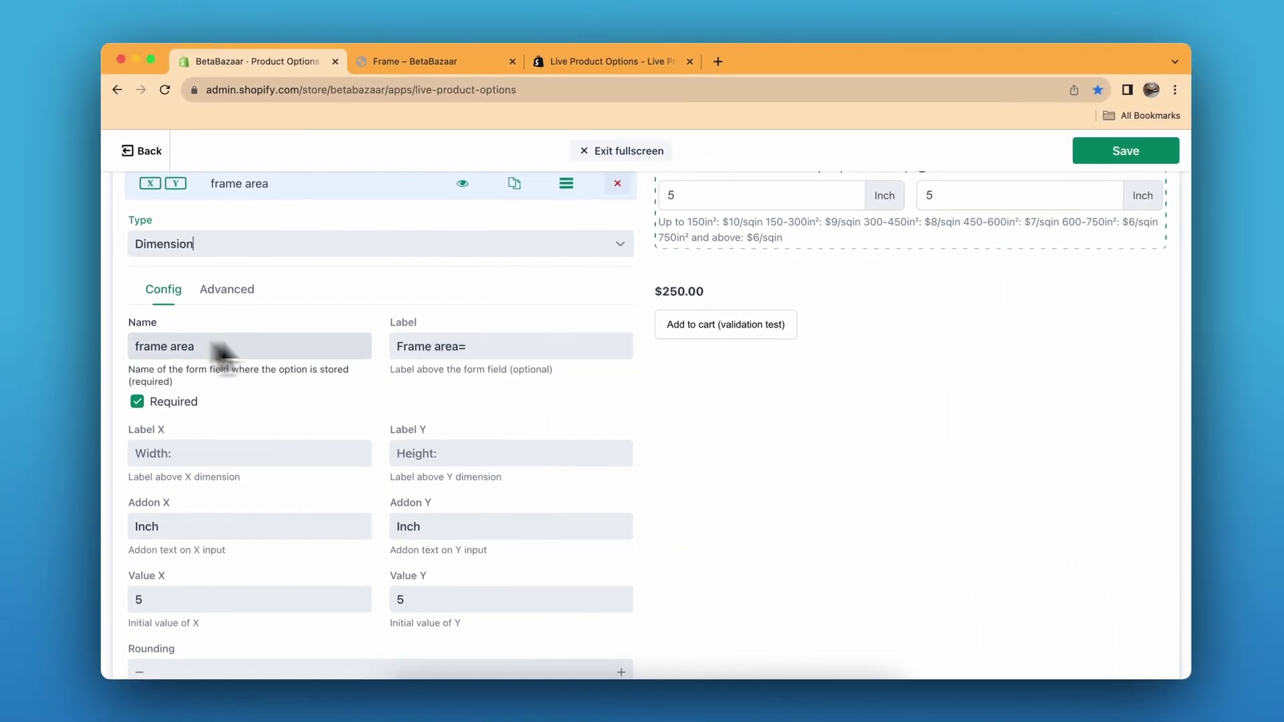
pyautogui.scroll(2, 459, 341)
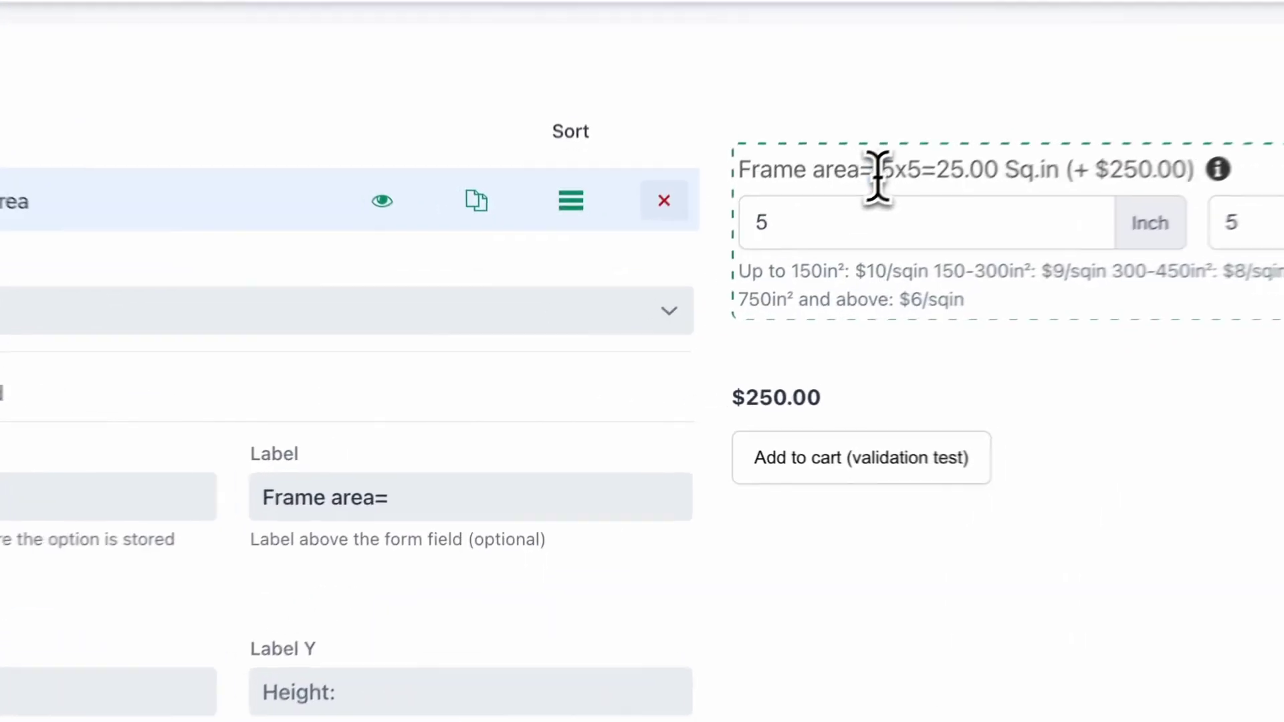
pyautogui.moveTo(726, 282); pyautogui.dragTo(658, 284)
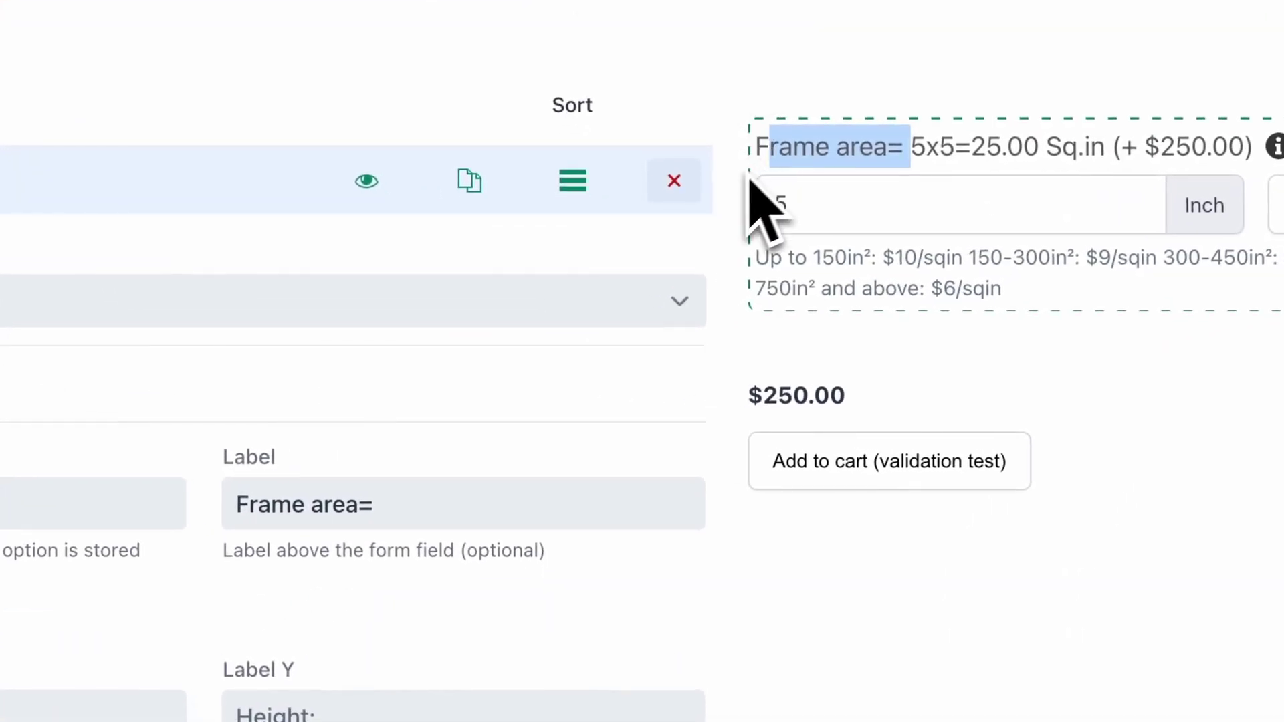
# Change the option label to 'Frame area ='
pyautogui.click(842, 167)
pyautogui.scroll(-1, 535, 401)
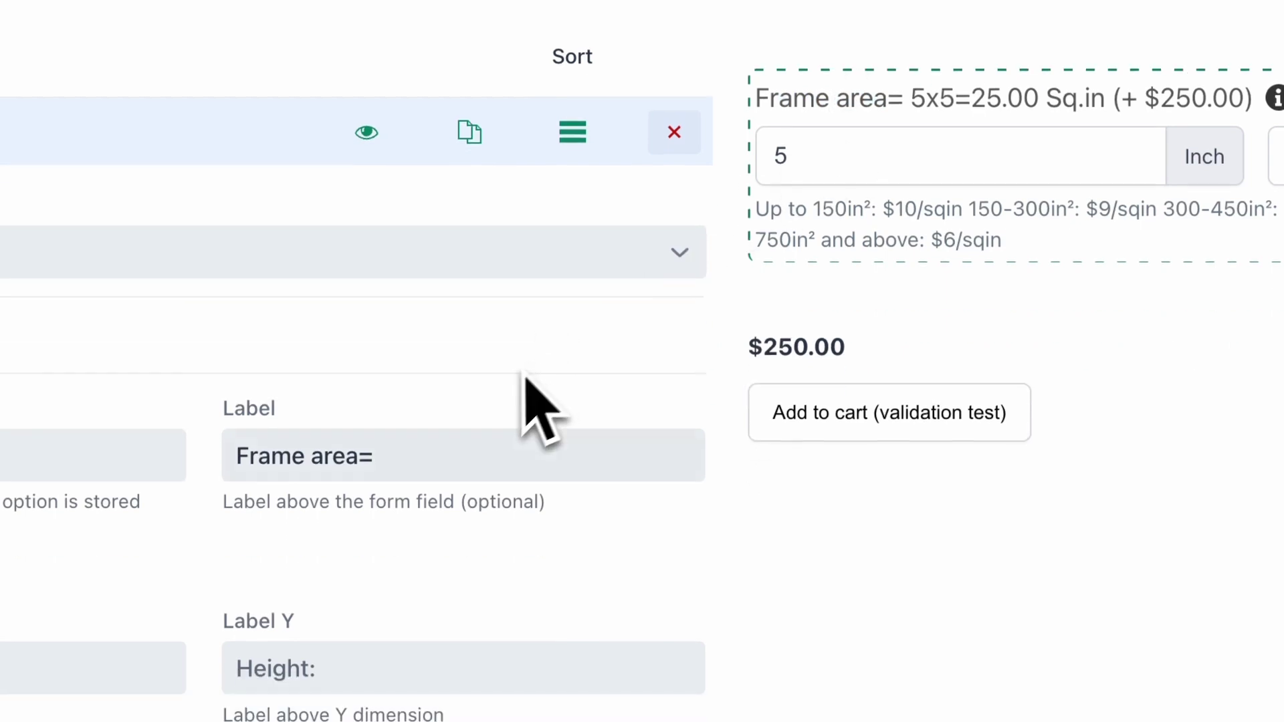
pyautogui.click(375, 455)
pyautogui.press('BackSpace')
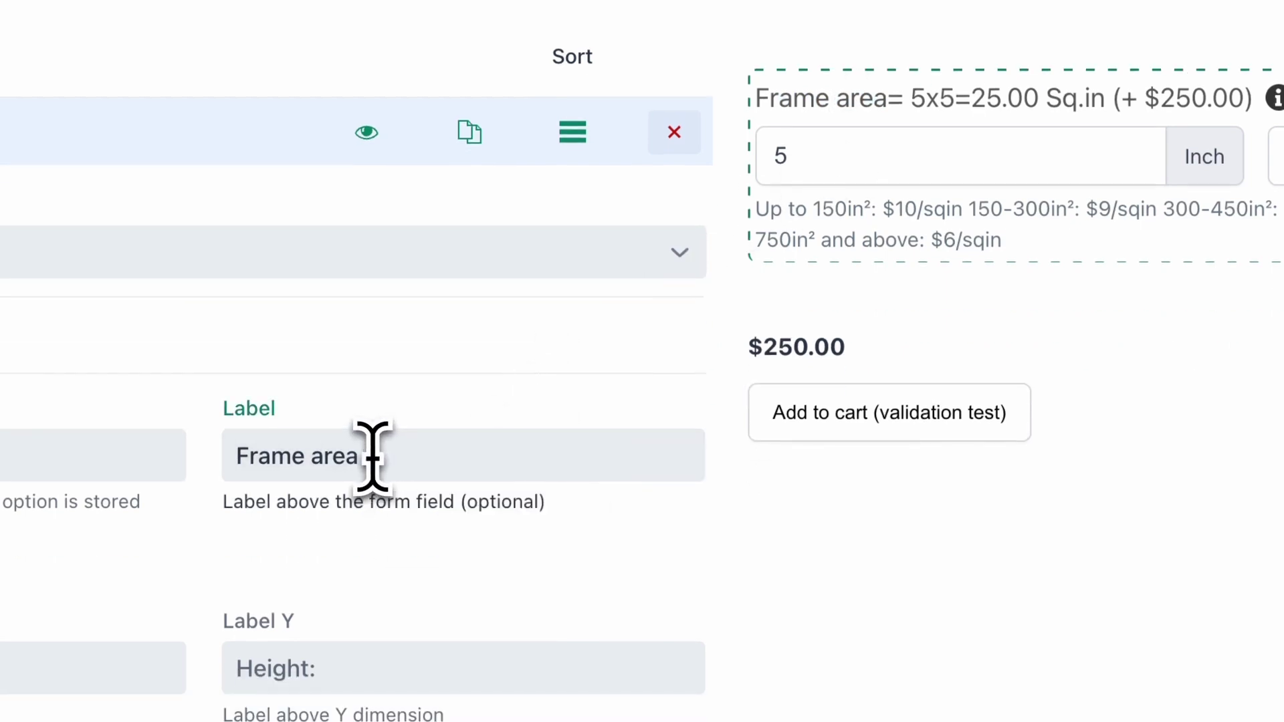
pyautogui.write('=')
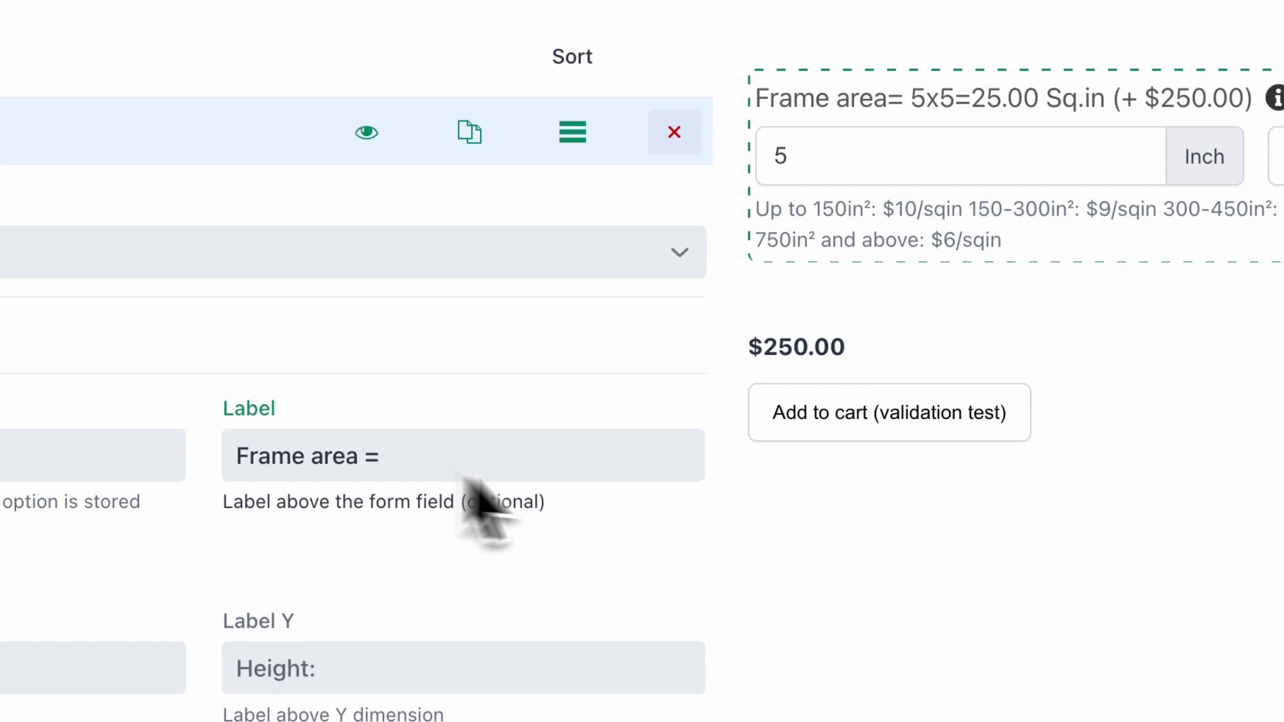
pyautogui.moveTo(622, 178); pyautogui.dragTo(603, 181)
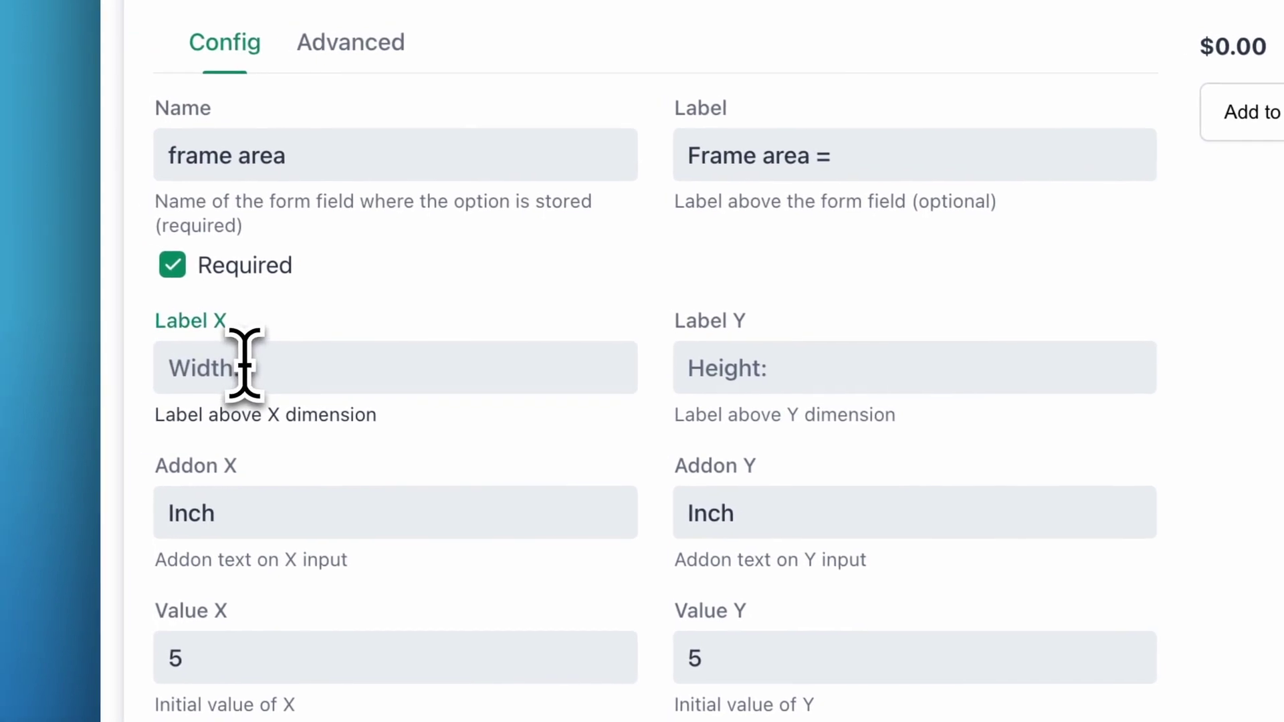
# Edit the width and height input labels, adding (W) and (H)
pyautogui.write('(')
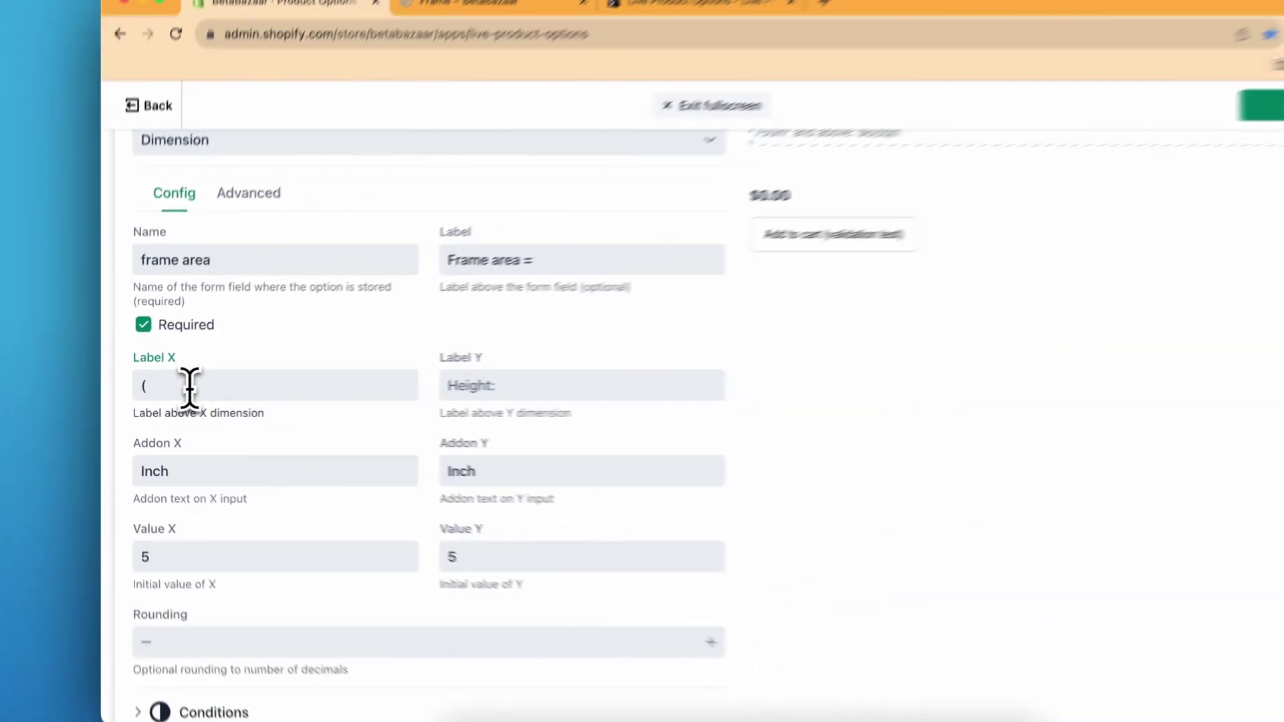
pyautogui.write('W')
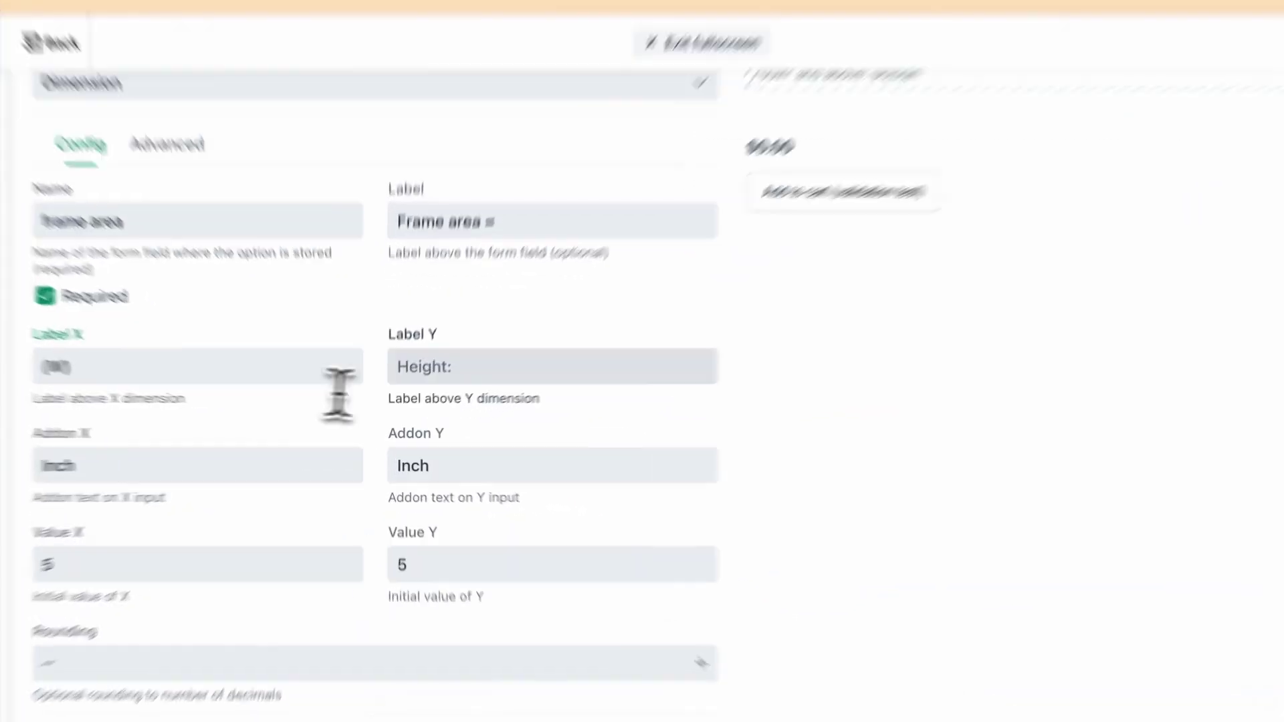
pyautogui.click(405, 389)
pyautogui.write('(')
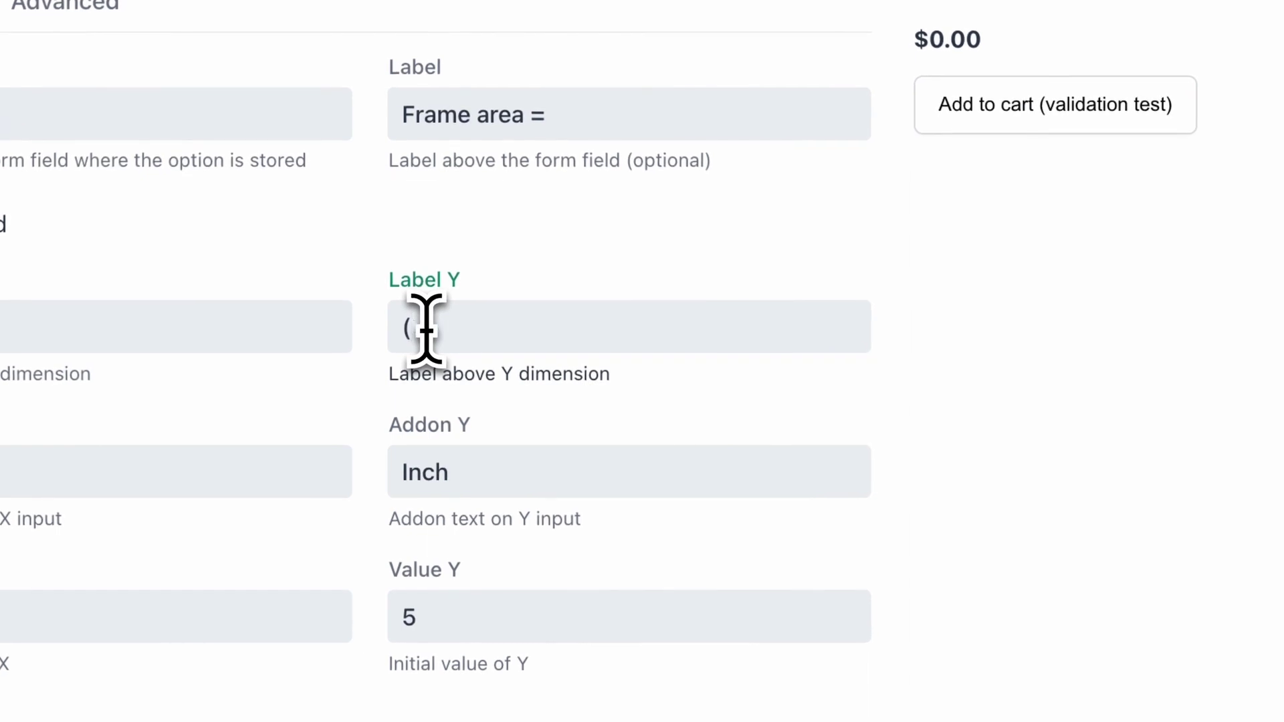
pyautogui.write('H)')
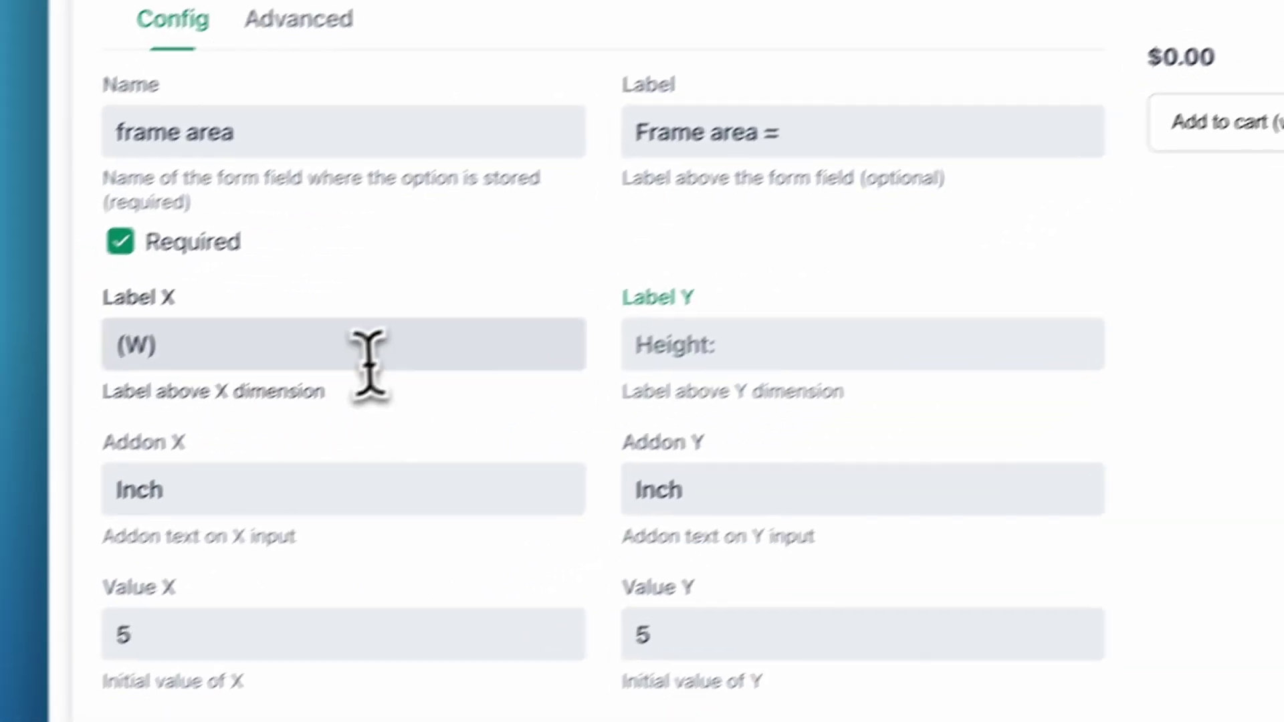
pyautogui.tripleClick(407, 321)
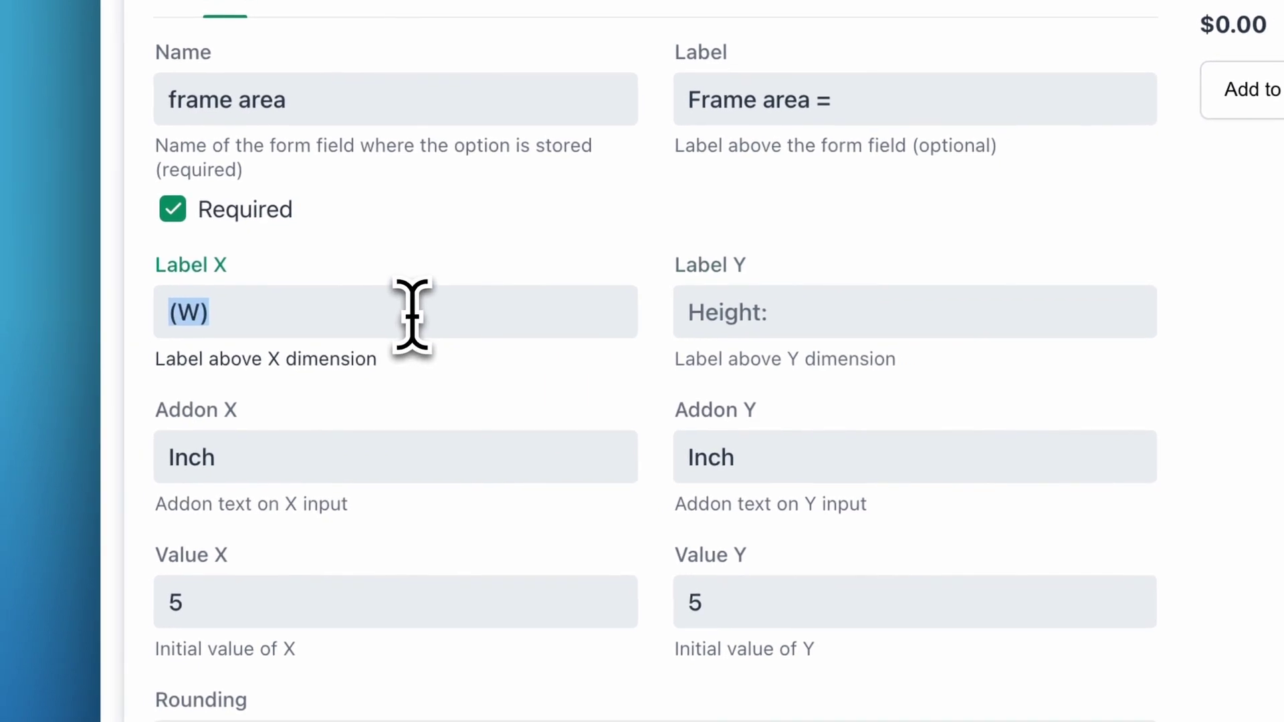
pyautogui.scroll(-2, 411, 314)
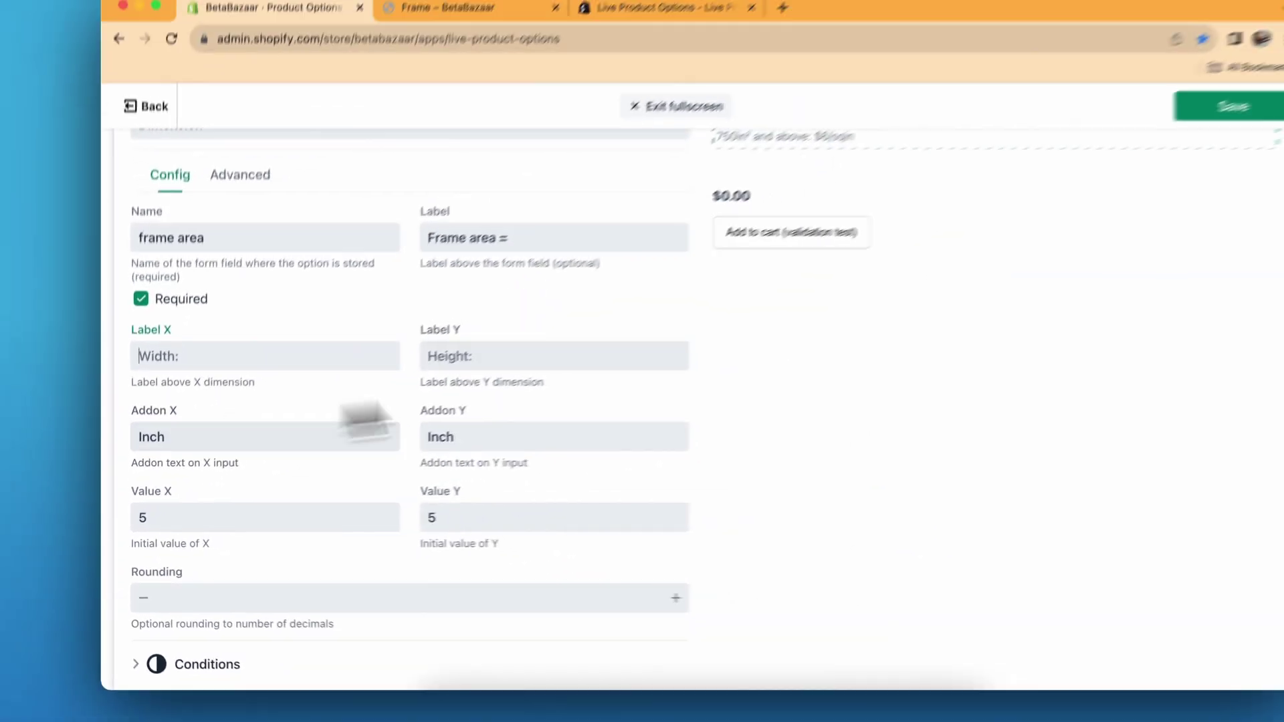
pyautogui.scroll(3, 712, 372)
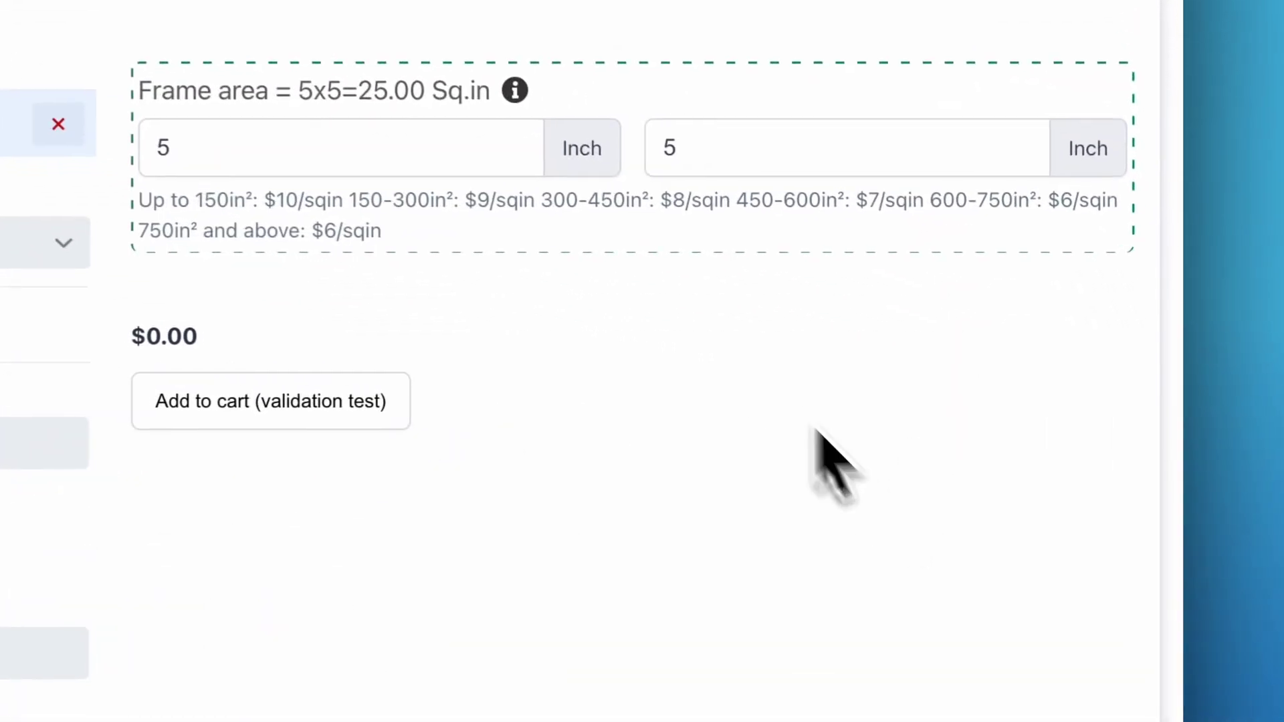
pyautogui.scroll(-2, 1002, 451)
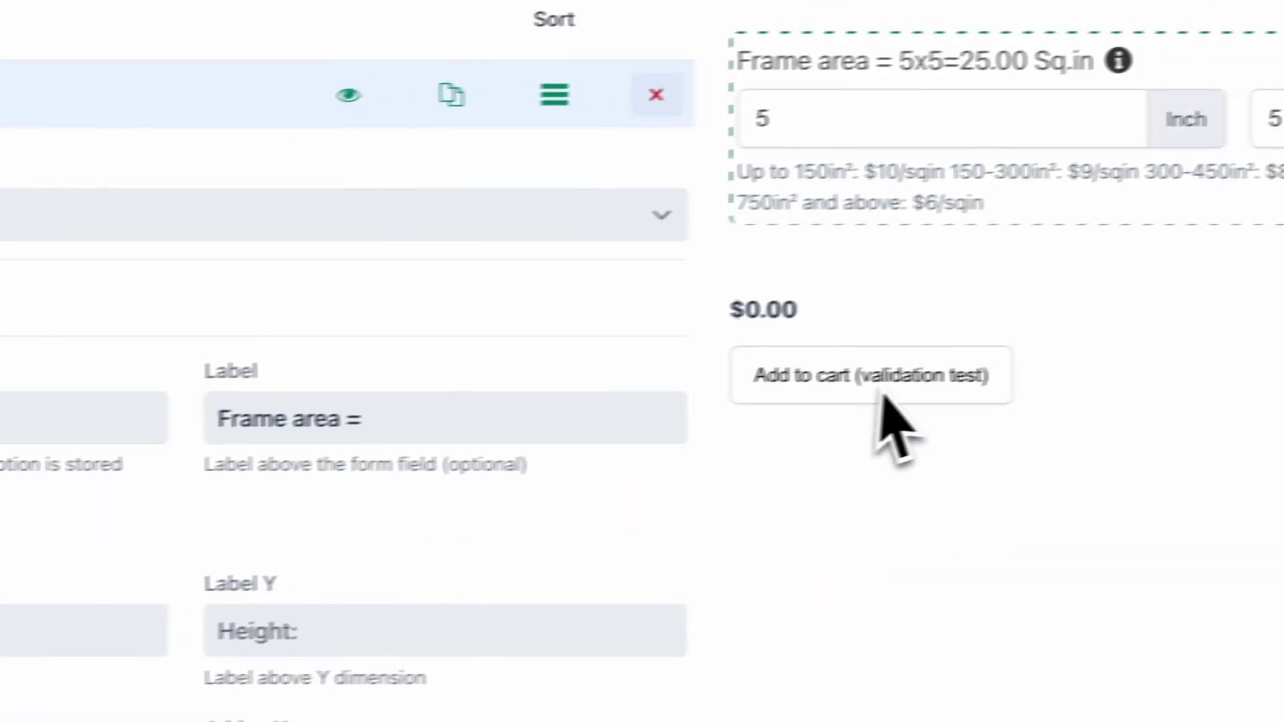
# Shorten the width and height unit addons from Inch to In
pyautogui.moveTo(1163, 119); pyautogui.dragTo(1196, 119)
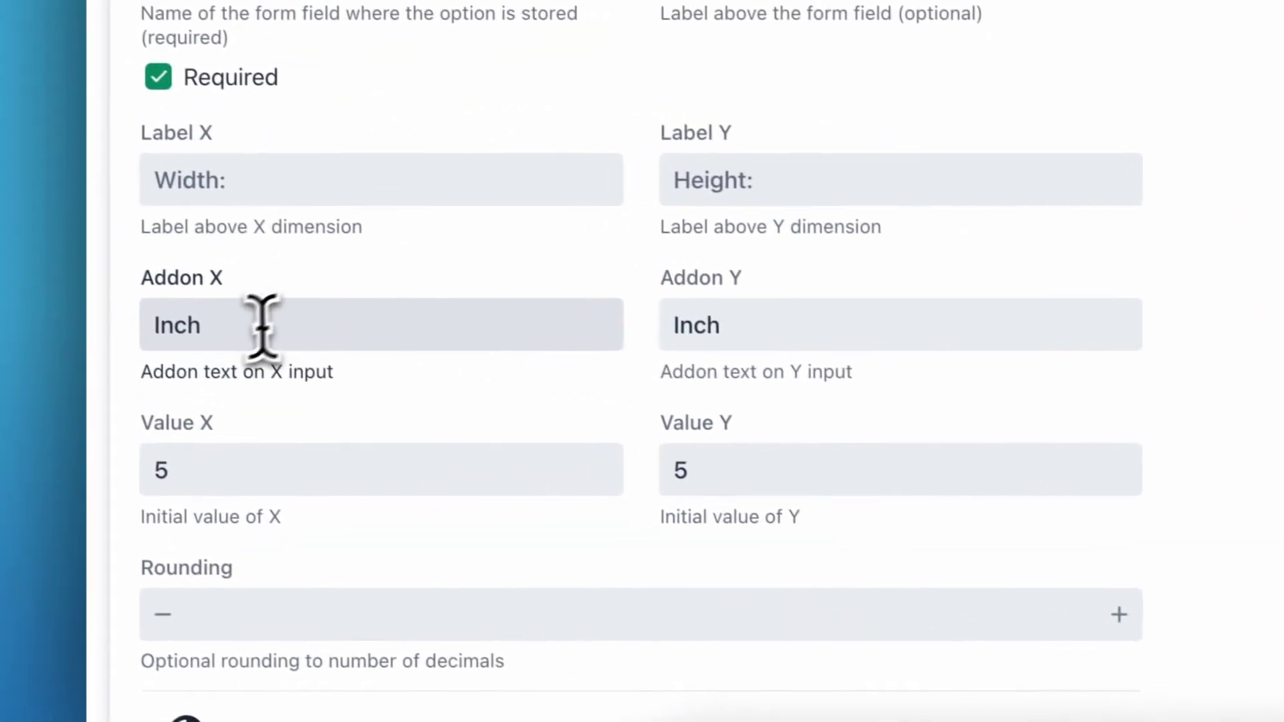
pyautogui.click(230, 327)
pyautogui.press('BackSpace')
pyautogui.press('BackSpace')
pyautogui.click(812, 372)
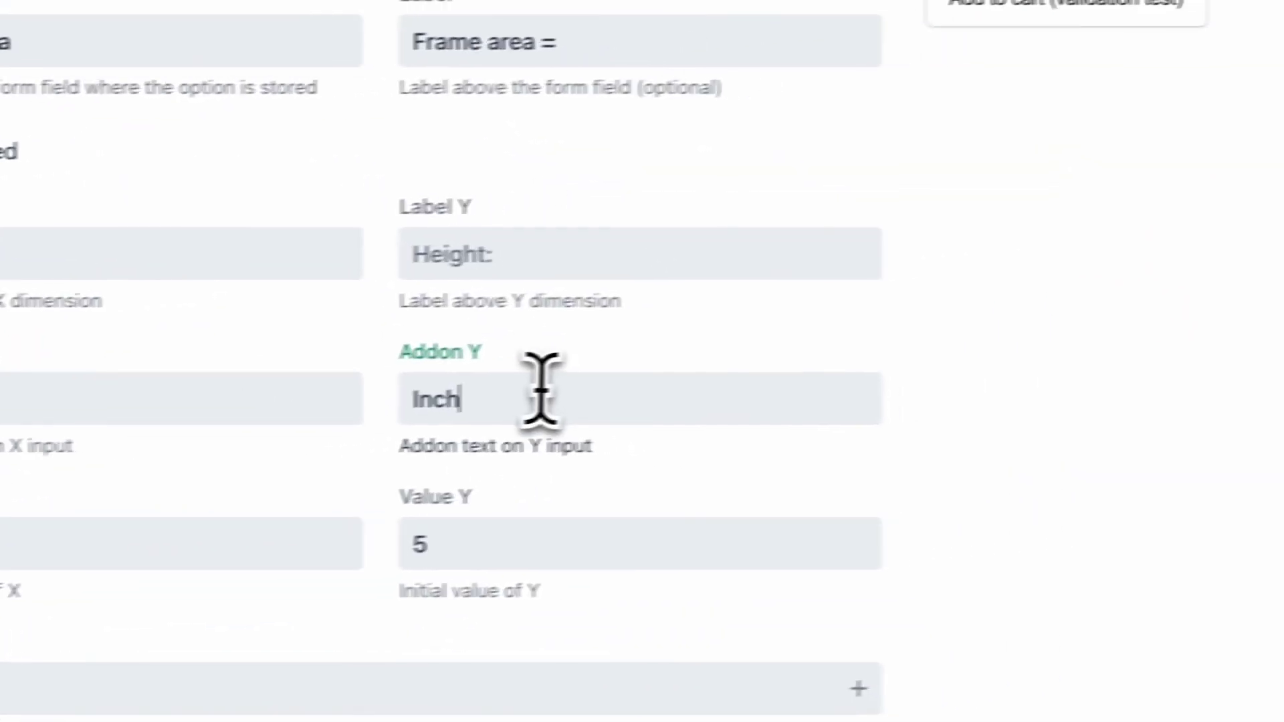
pyautogui.press('BackSpace')
pyautogui.press('BackSpace')
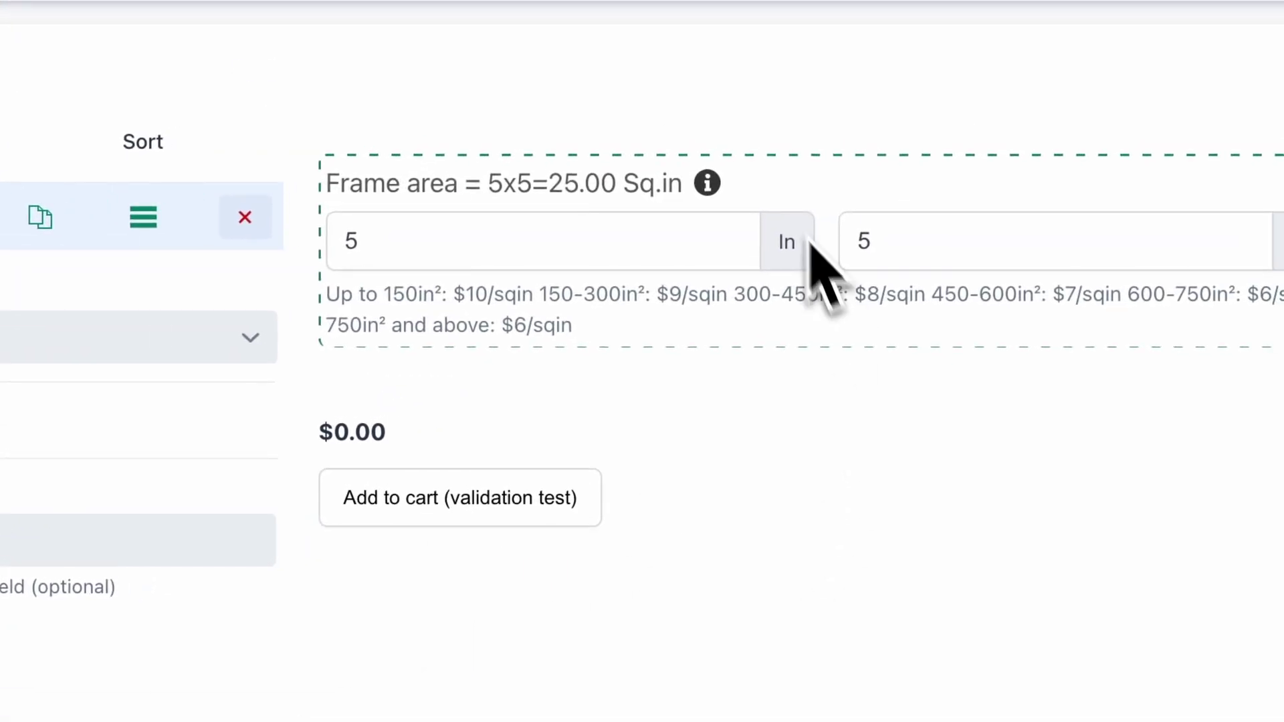
# Adjust the initial height value so both dimensions start at 5
pyautogui.scroll(-5, 890, 379)
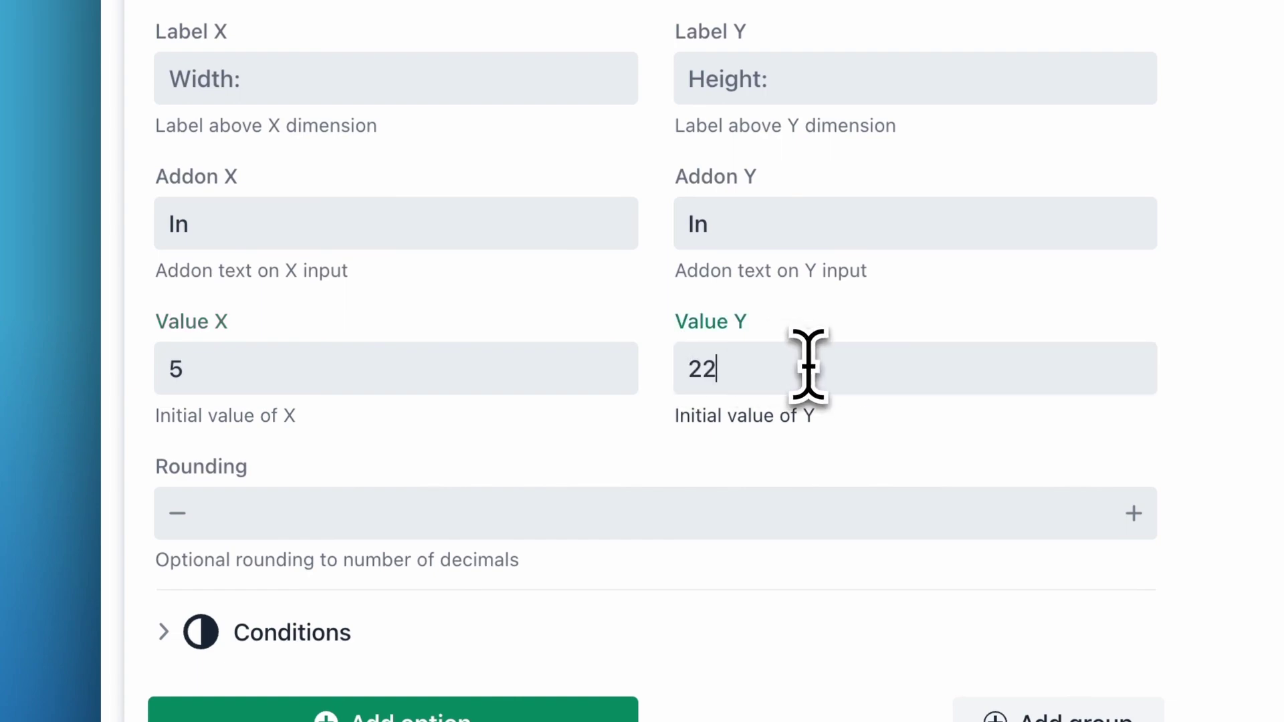
pyautogui.press('BackSpace')
pyautogui.write('6')
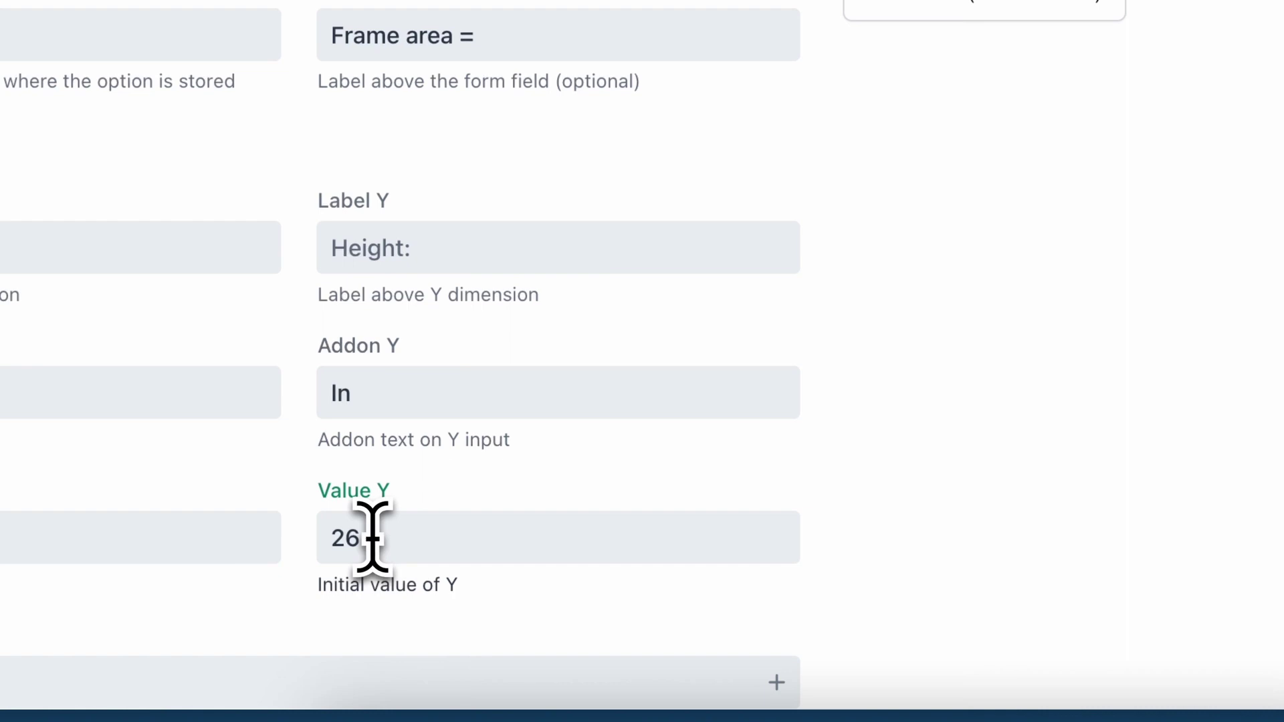
pyautogui.write('5')
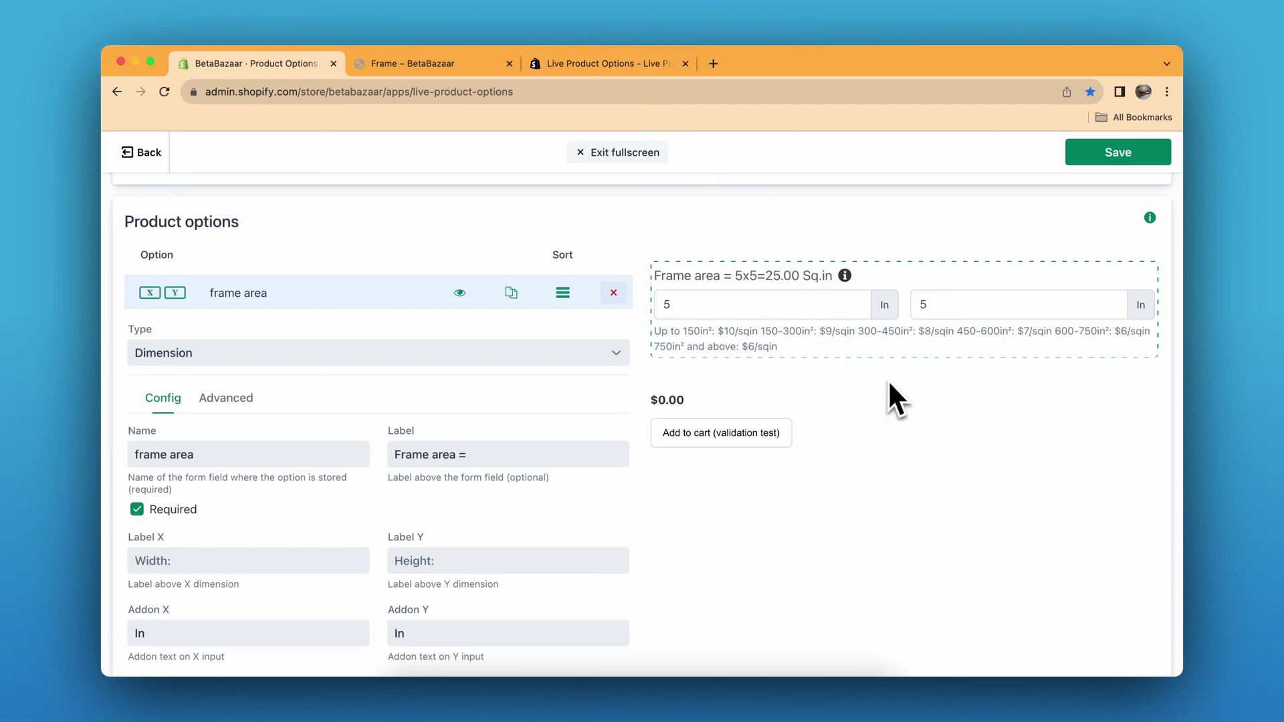
pyautogui.scroll(-3, 889, 385)
pyautogui.scroll(-3, 869, 395)
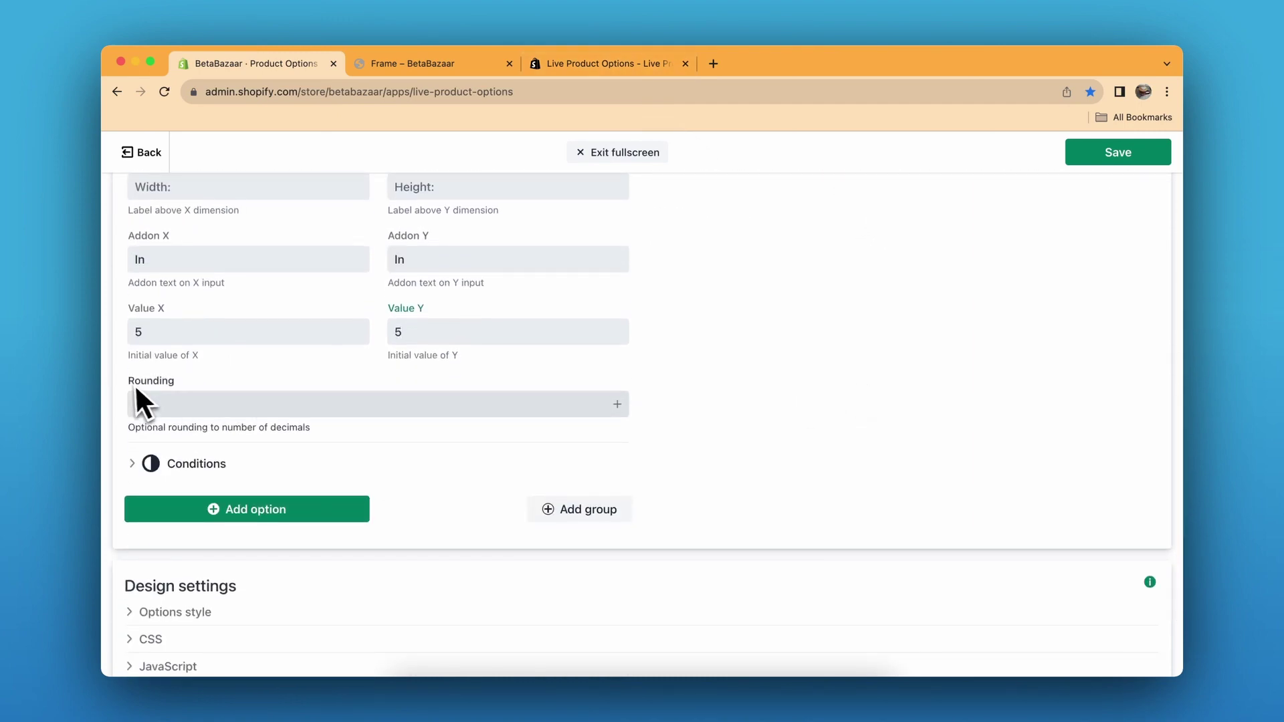
pyautogui.scroll(5, 482, 424)
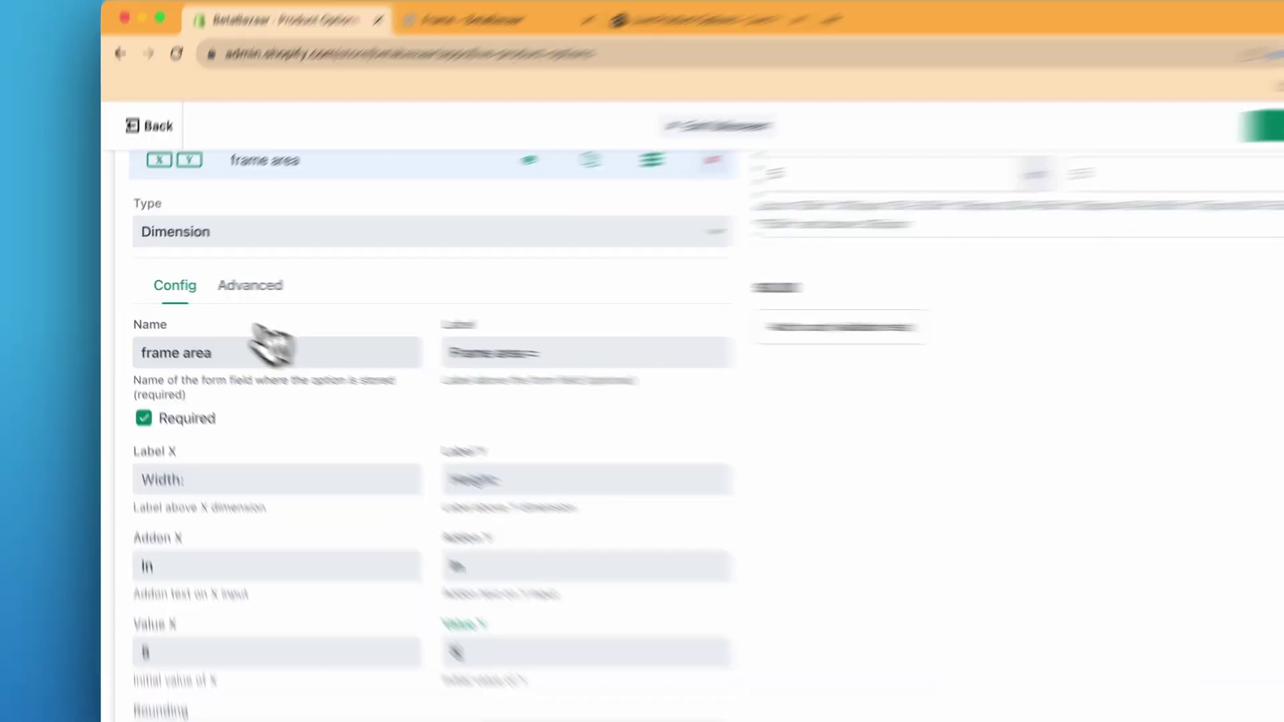
pyautogui.click(250, 286)
pyautogui.scroll(-2, 244, 315)
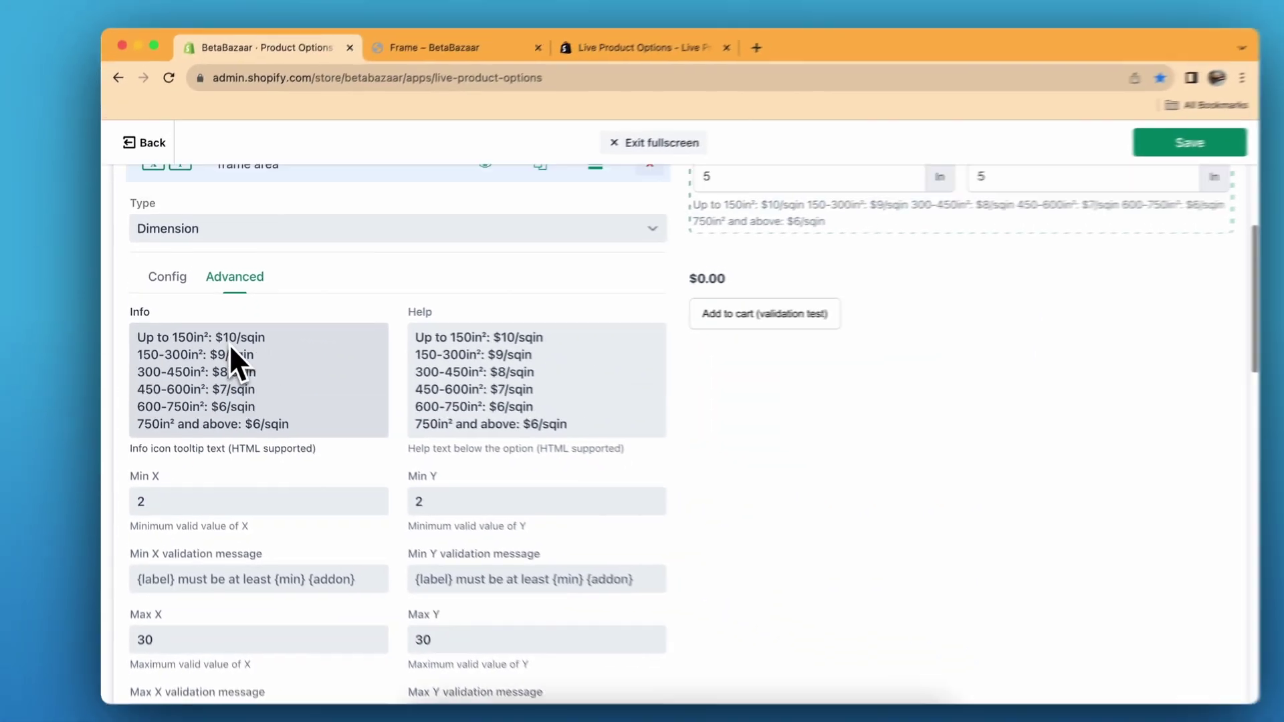
pyautogui.scroll(2, 717, 349)
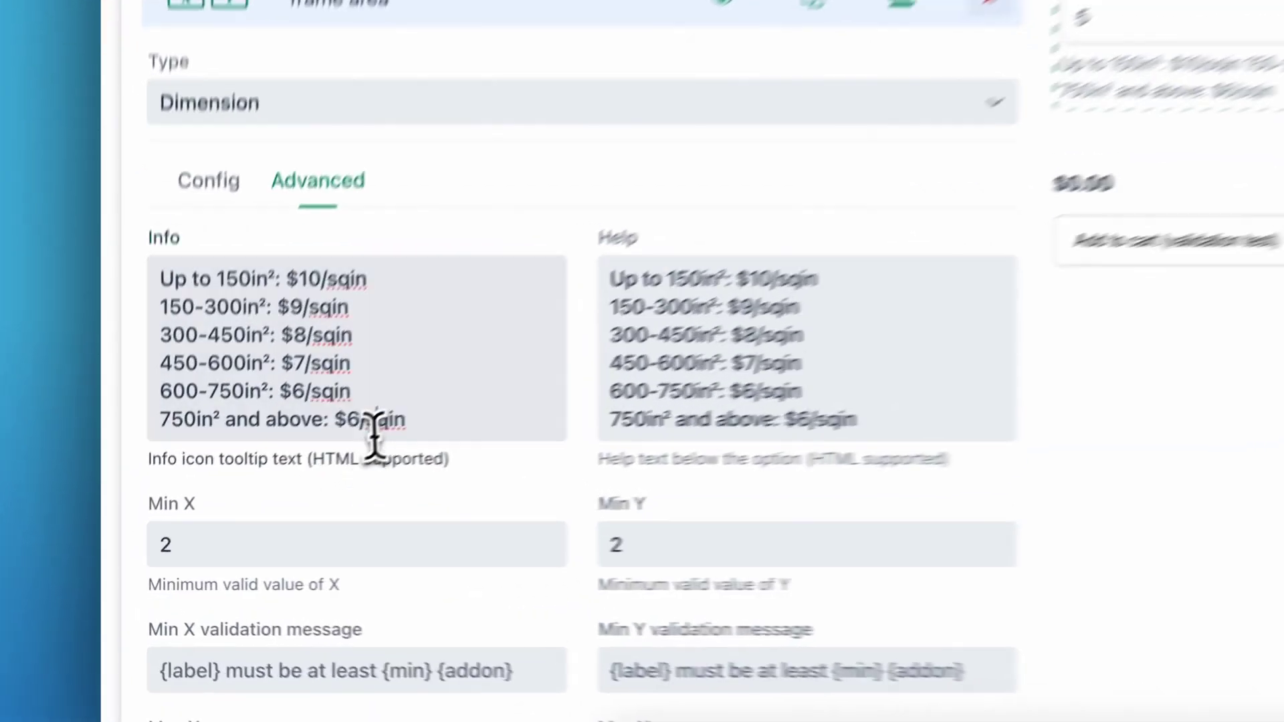
pyautogui.tripleClick(262, 495)
pyautogui.click(262, 496)
pyautogui.moveTo(467, 401); pyautogui.dragTo(210, 274)
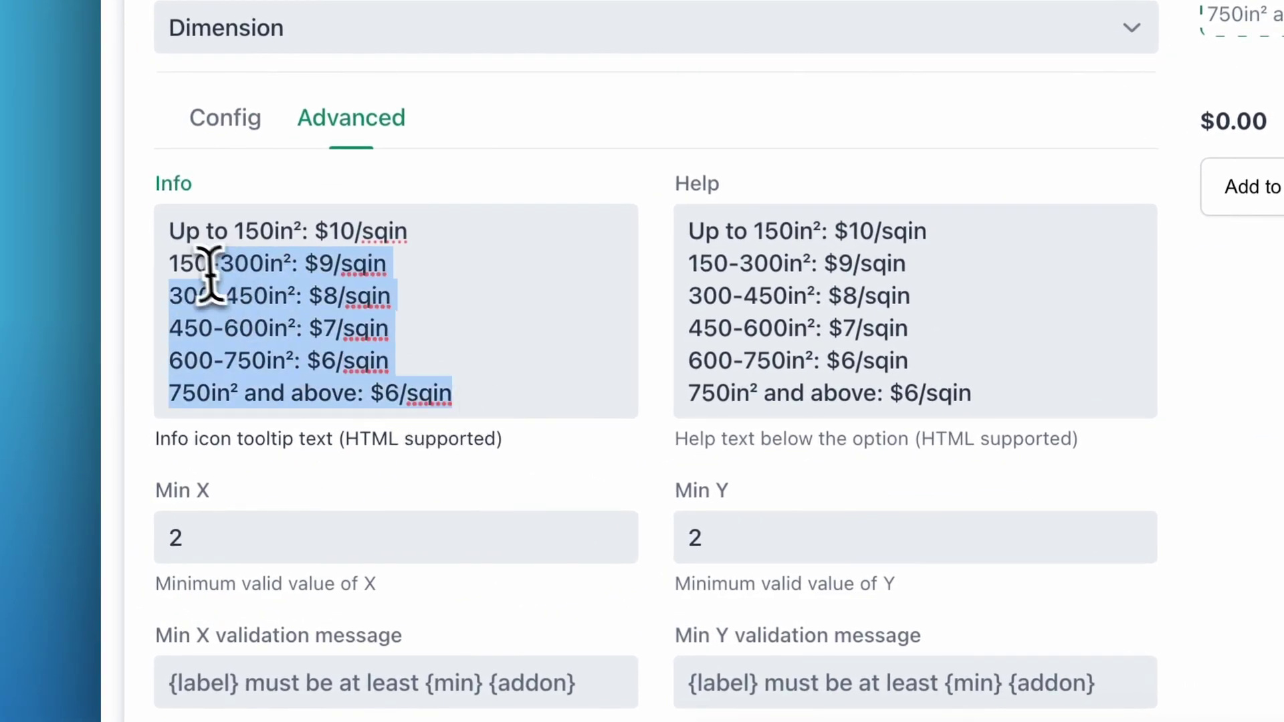
pyautogui.press('BackSpace')
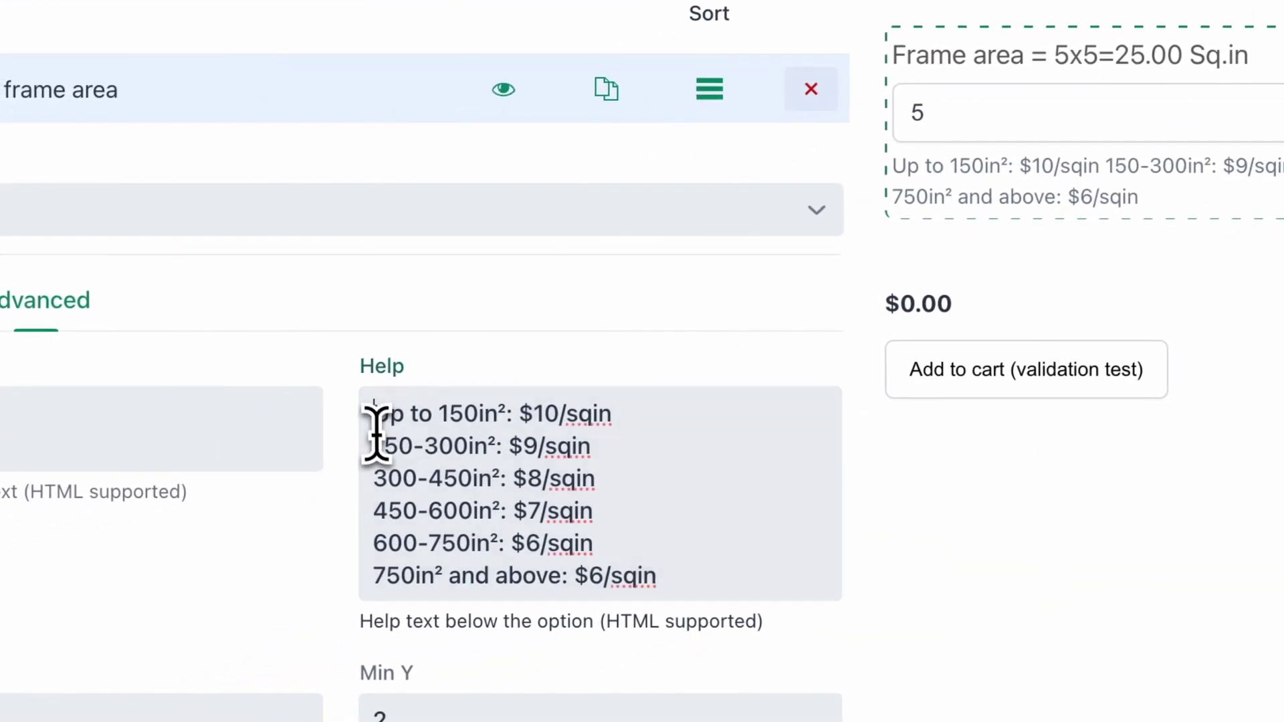
pyautogui.moveTo(370, 415); pyautogui.dragTo(558, 446)
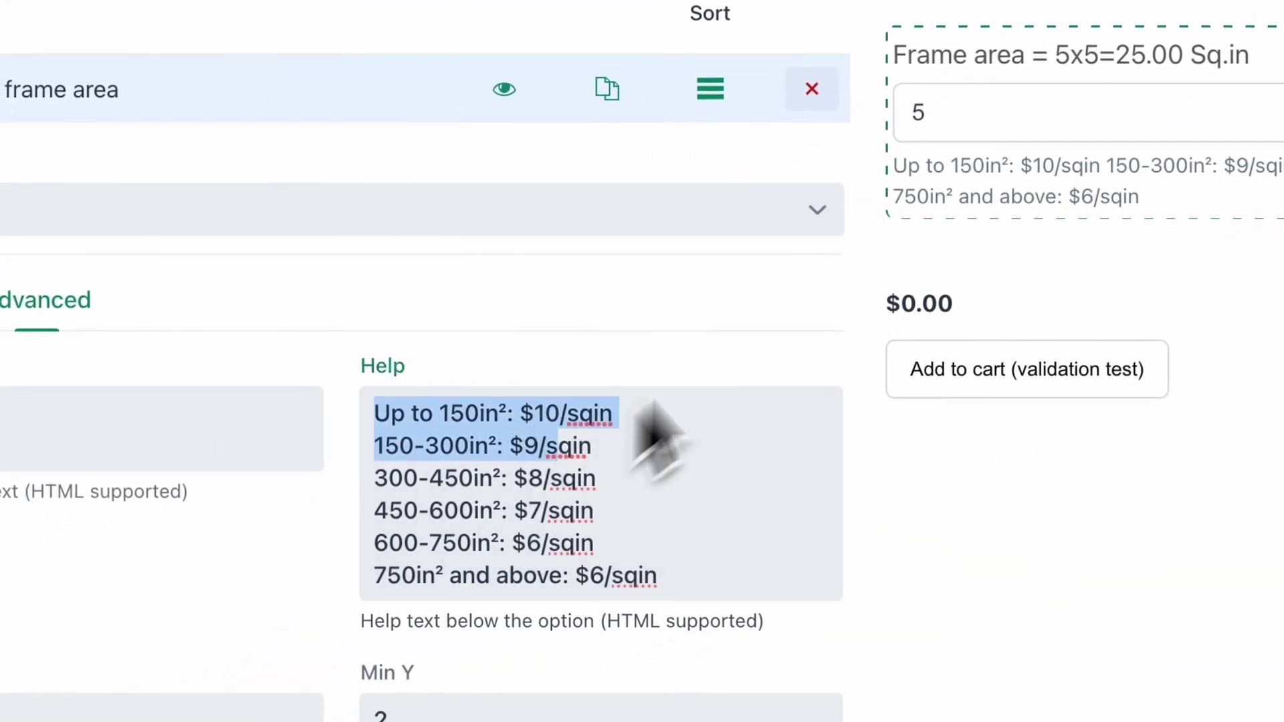
pyautogui.moveTo(903, 163); pyautogui.dragTo(1154, 258)
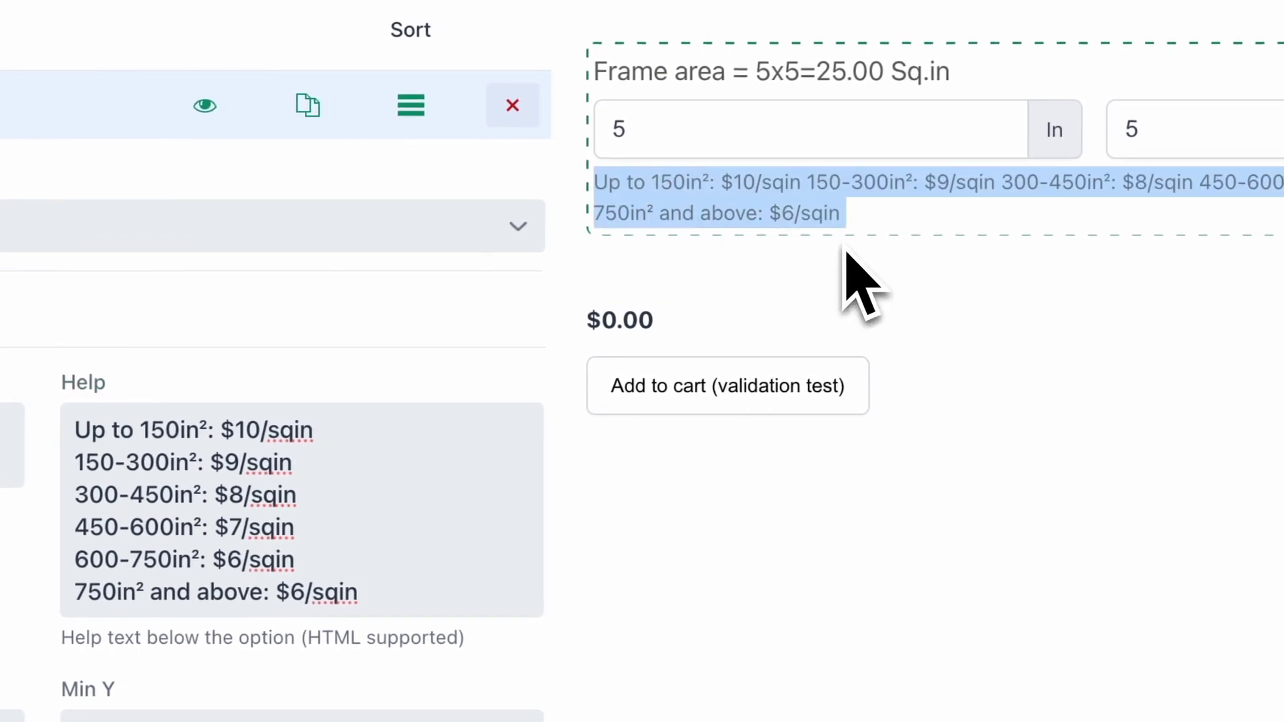
pyautogui.click(845, 229)
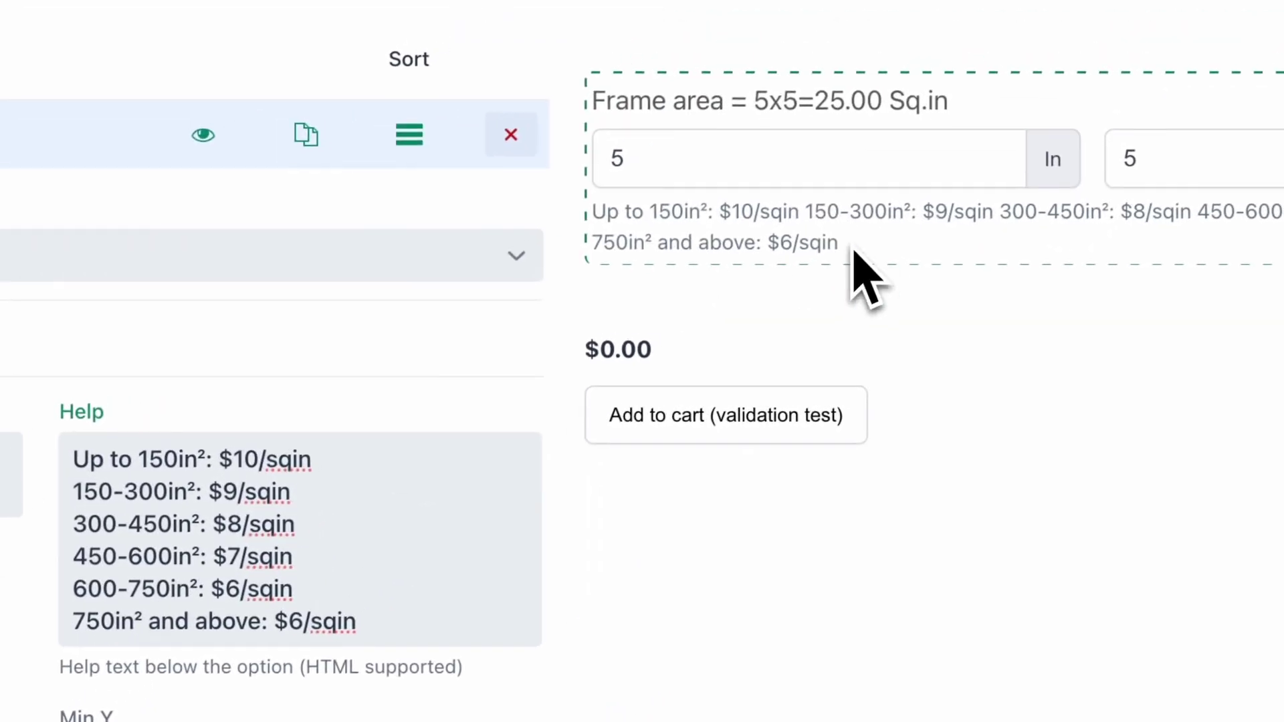
pyautogui.tripleClick(852, 53)
pyautogui.click(593, 214)
pyautogui.scroll(-5, 593, 214)
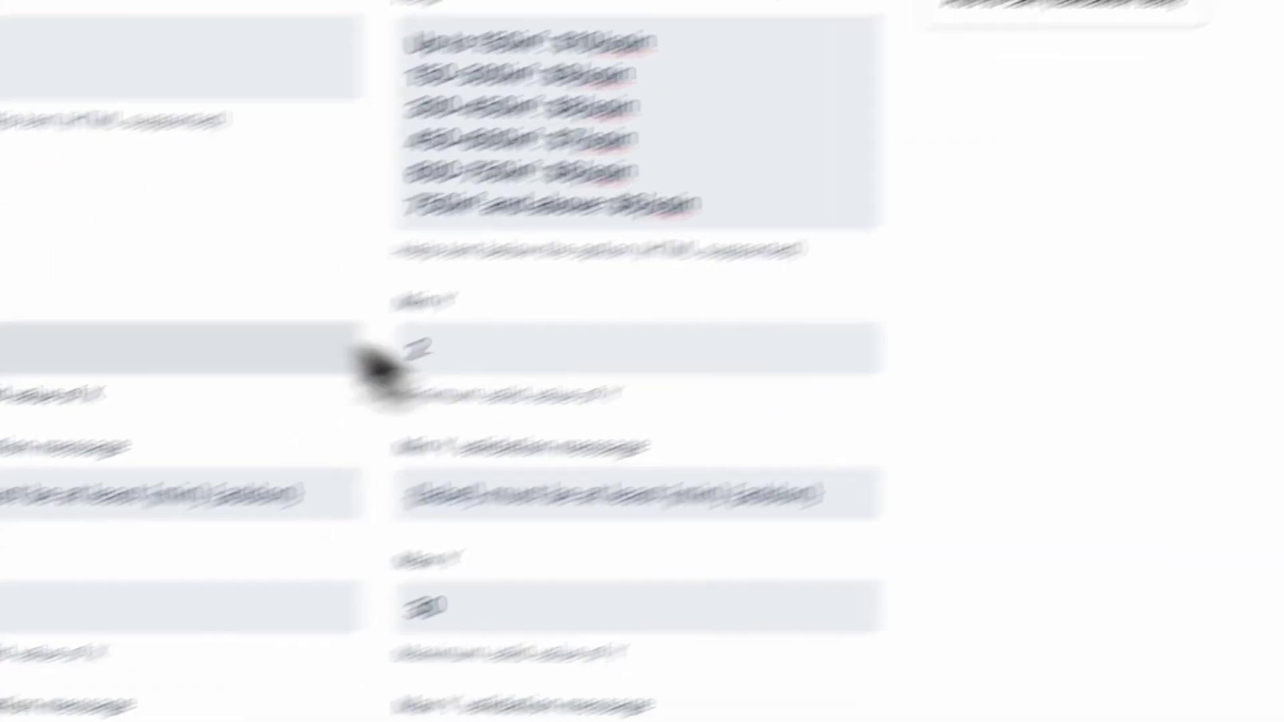
pyautogui.click(401, 349)
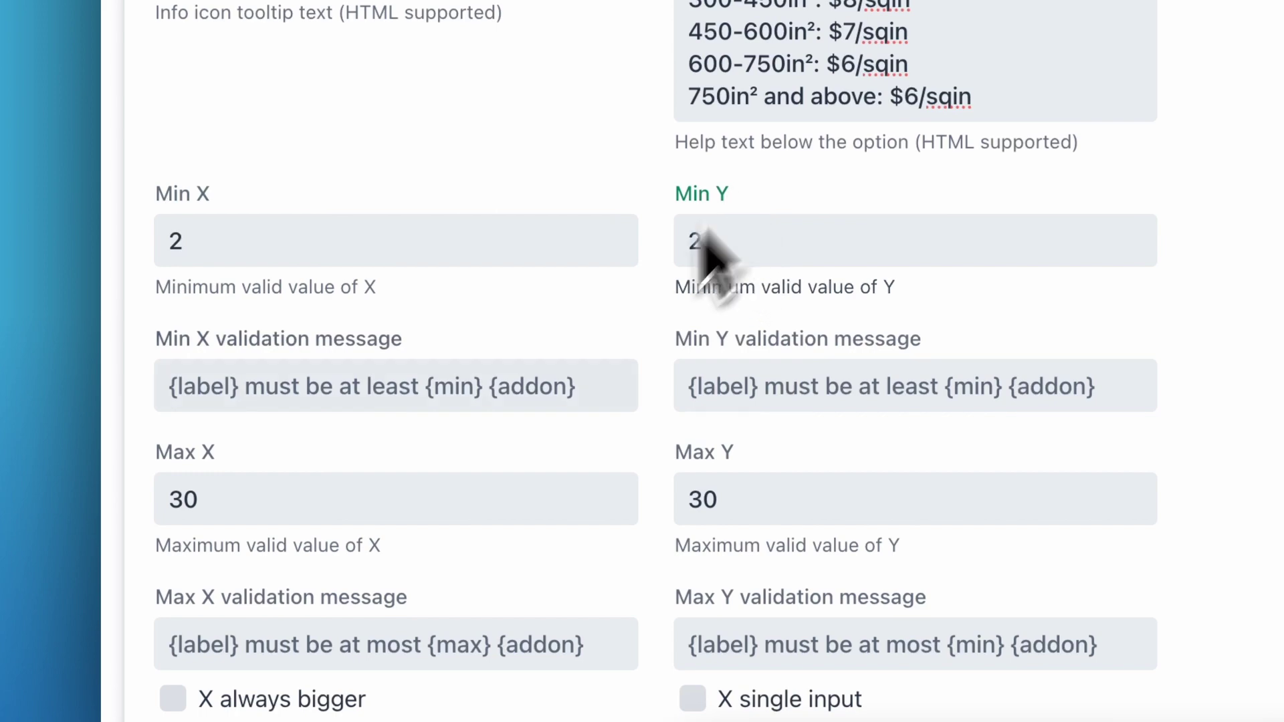
# Test the preview limits with width 1, height 32, then height 30 to see min/max warnings
pyautogui.click(323, 505)
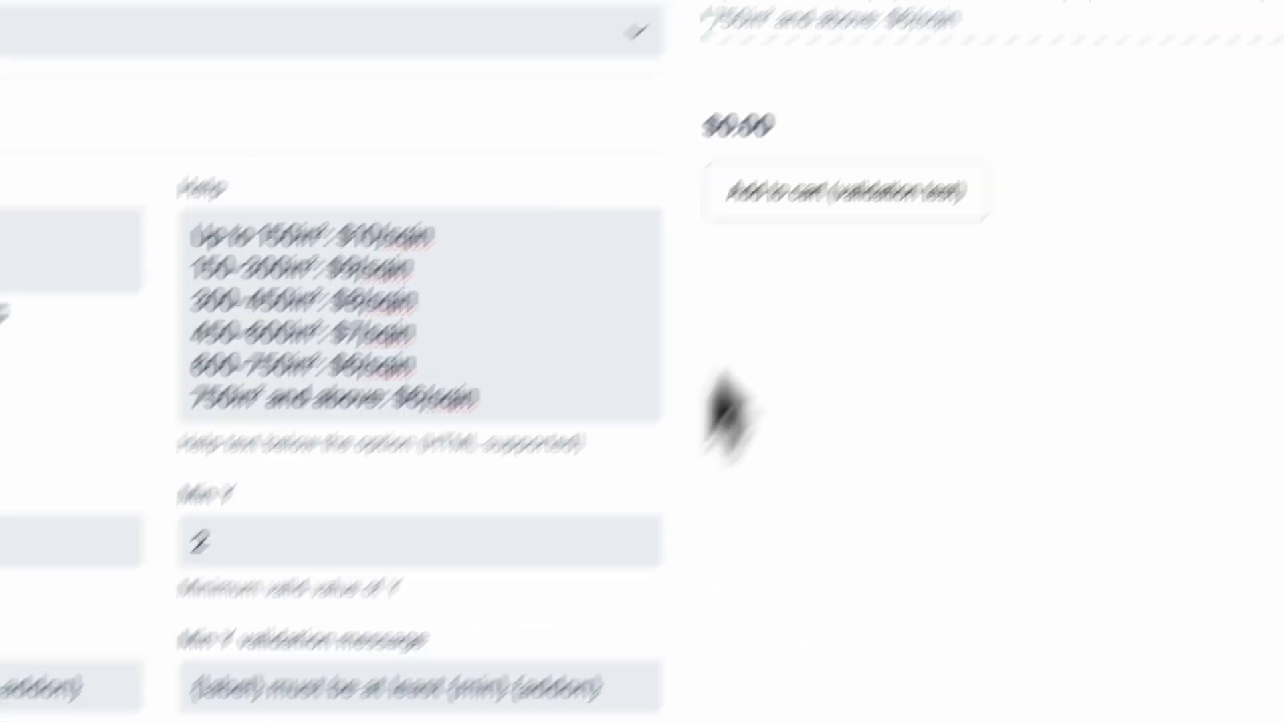
pyautogui.doubleClick(508, 211)
pyautogui.write('1')
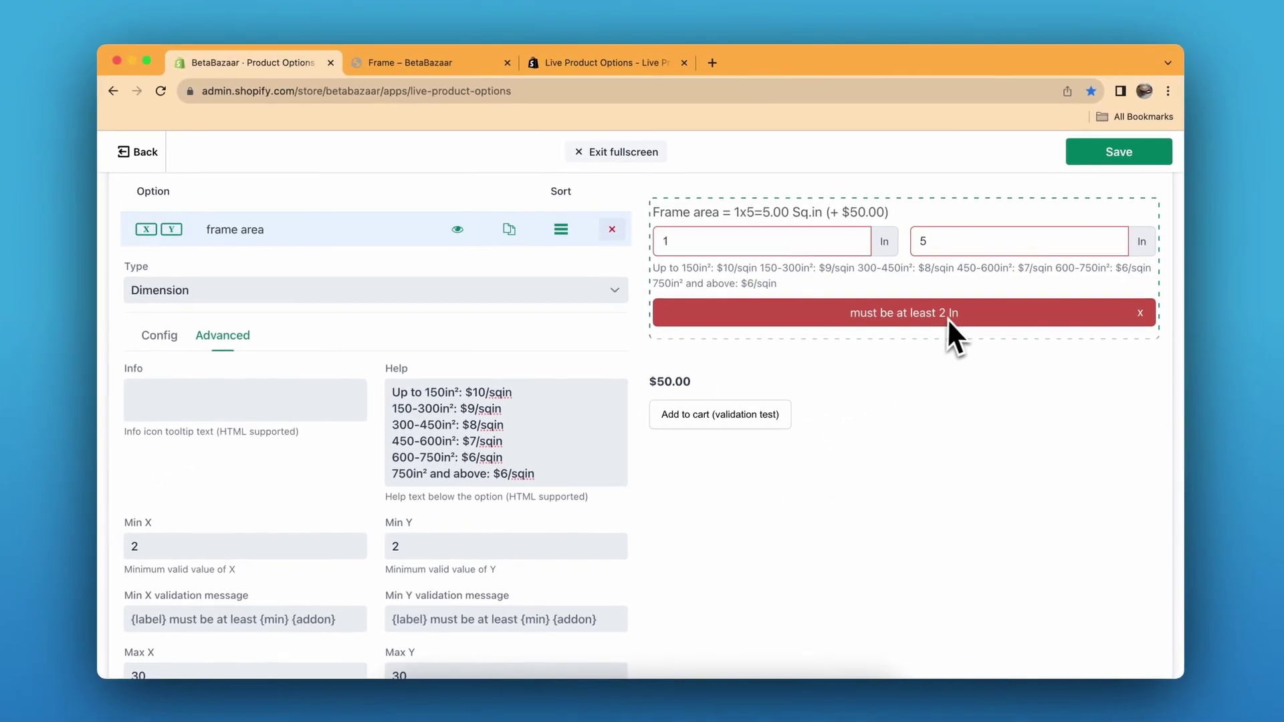
pyautogui.scroll(-5, 775, 260)
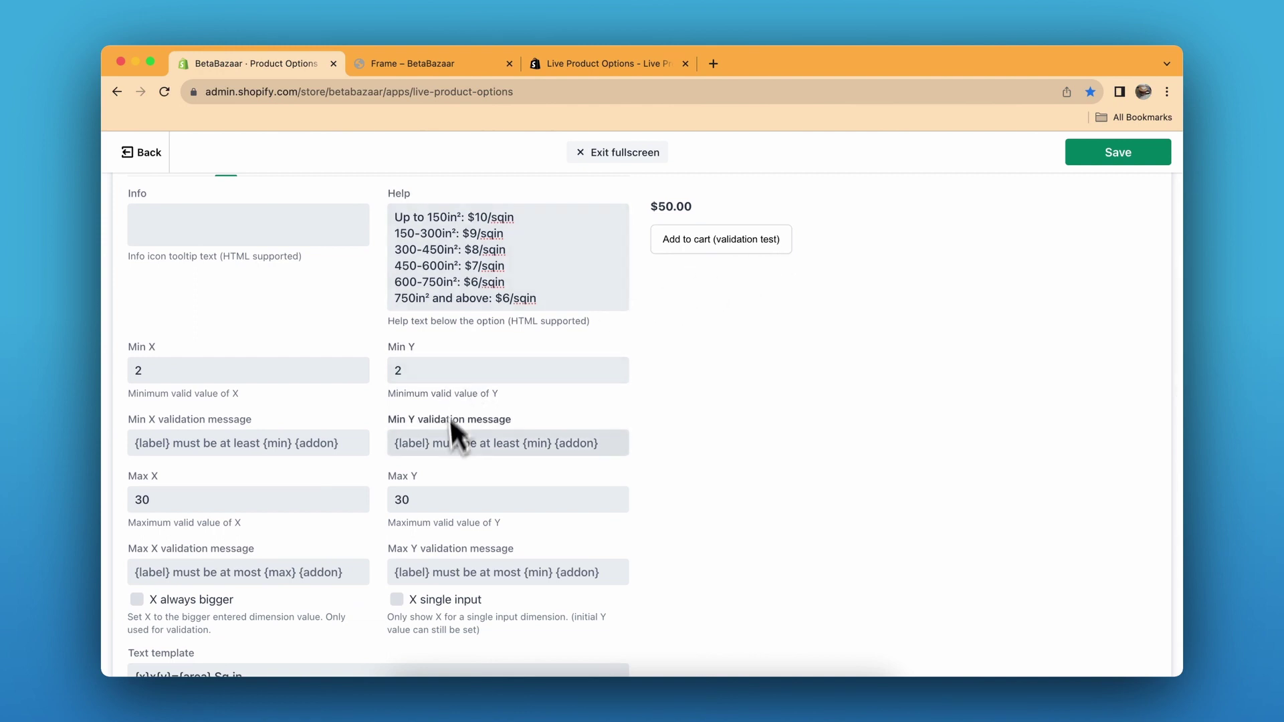
pyautogui.scroll(-1, 528, 454)
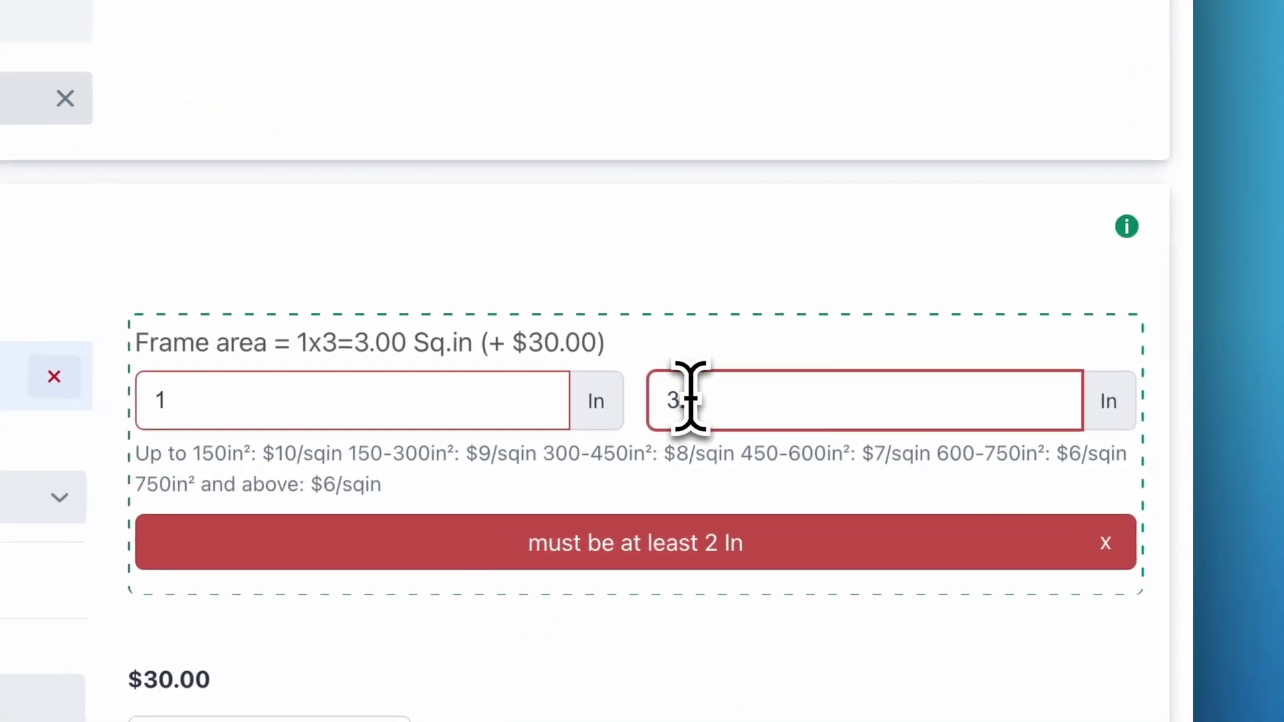
pyautogui.write('2')
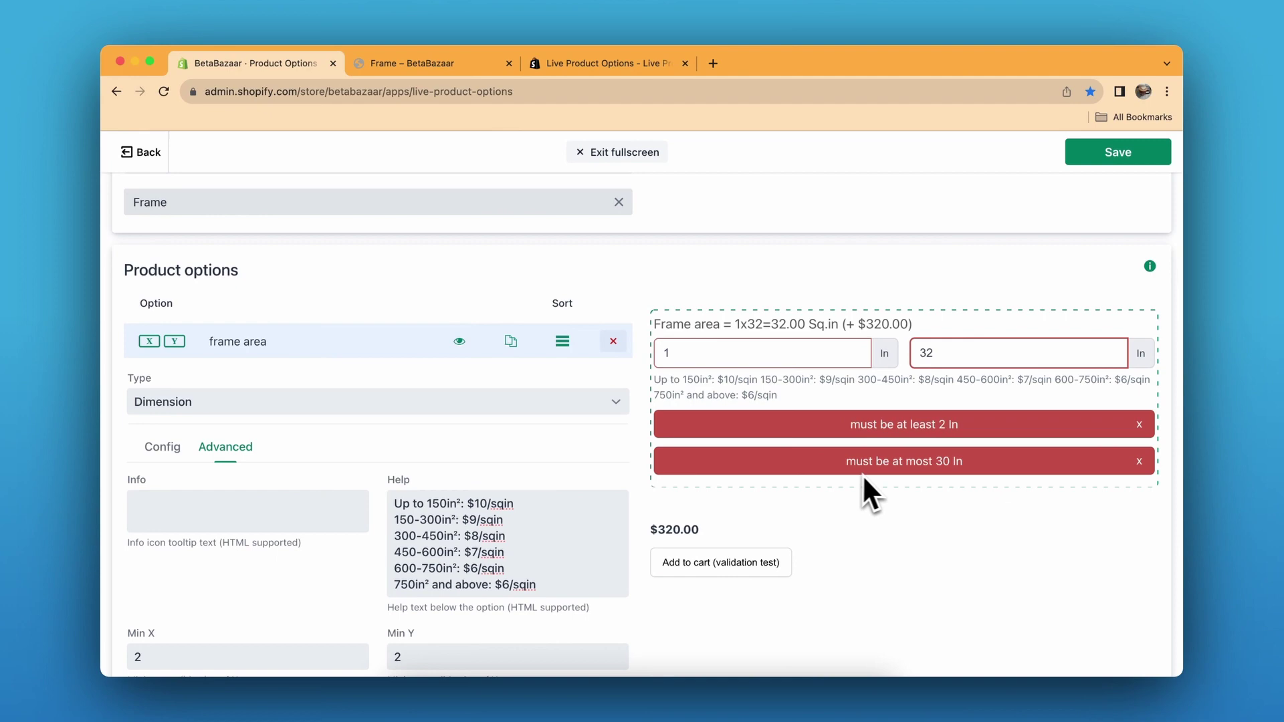
pyautogui.scroll(-1, 913, 487)
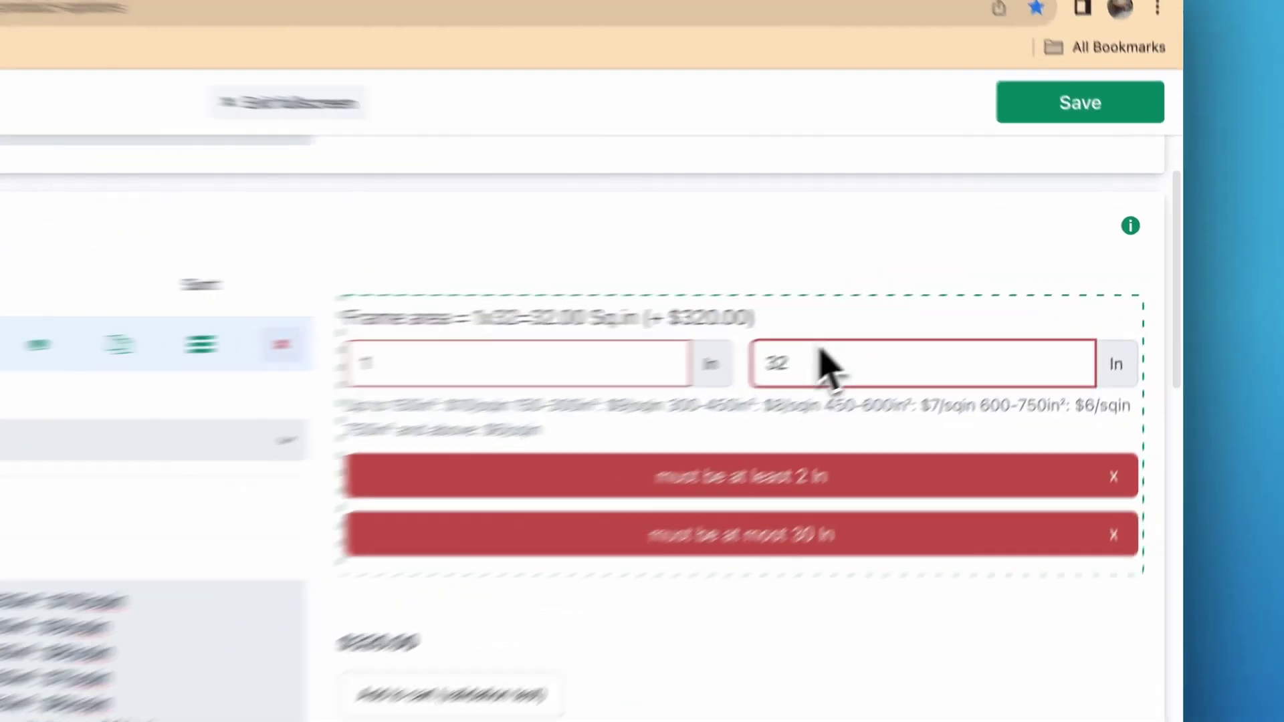
pyautogui.doubleClick(951, 305)
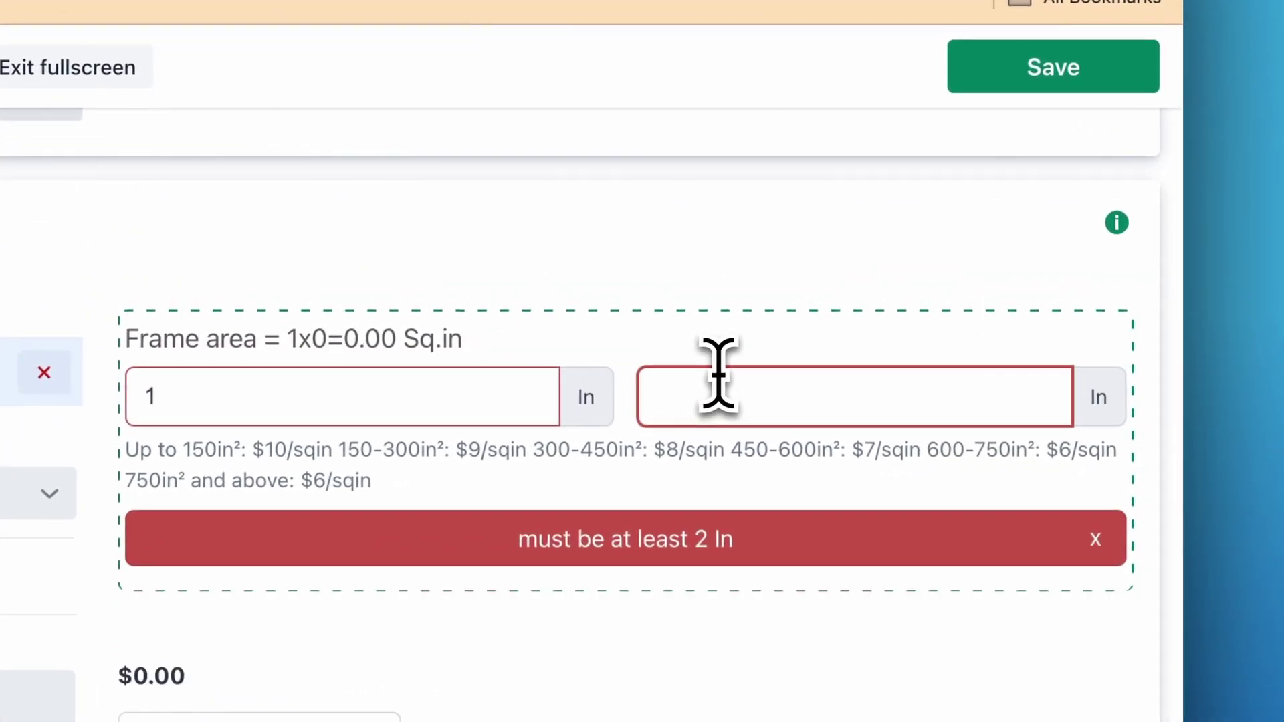
pyautogui.write('30')
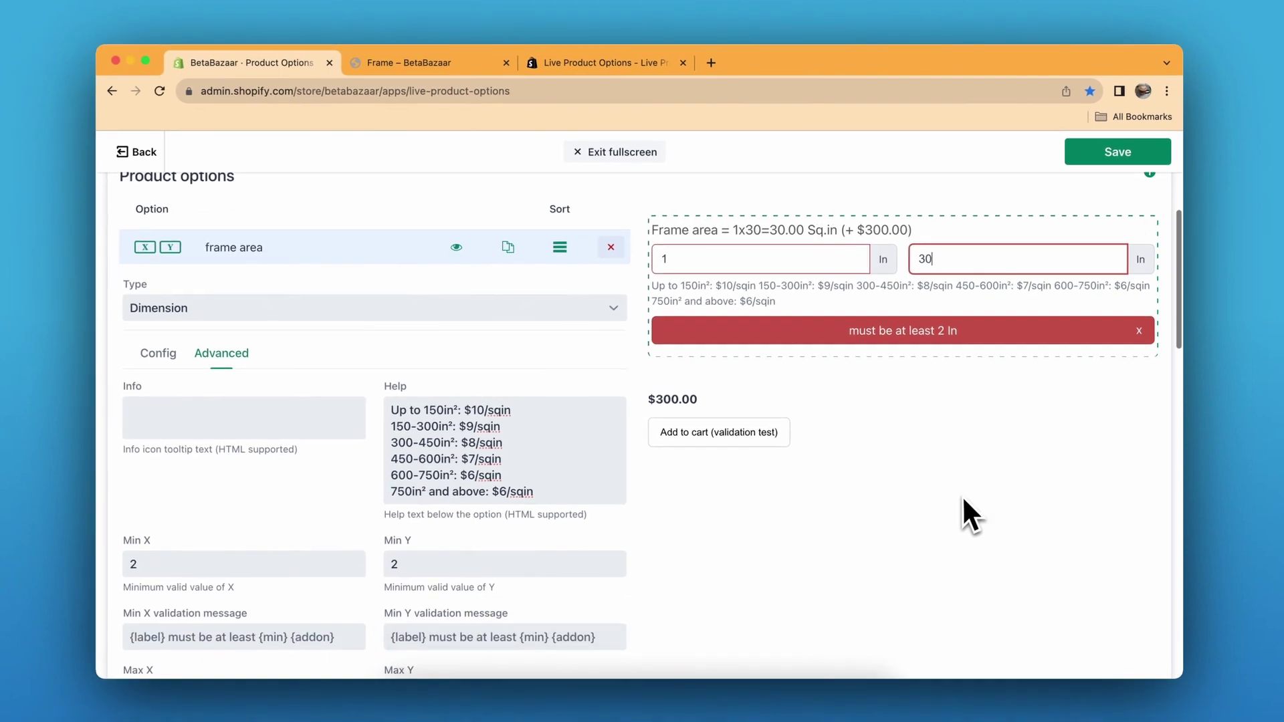
pyautogui.scroll(-6, 968, 515)
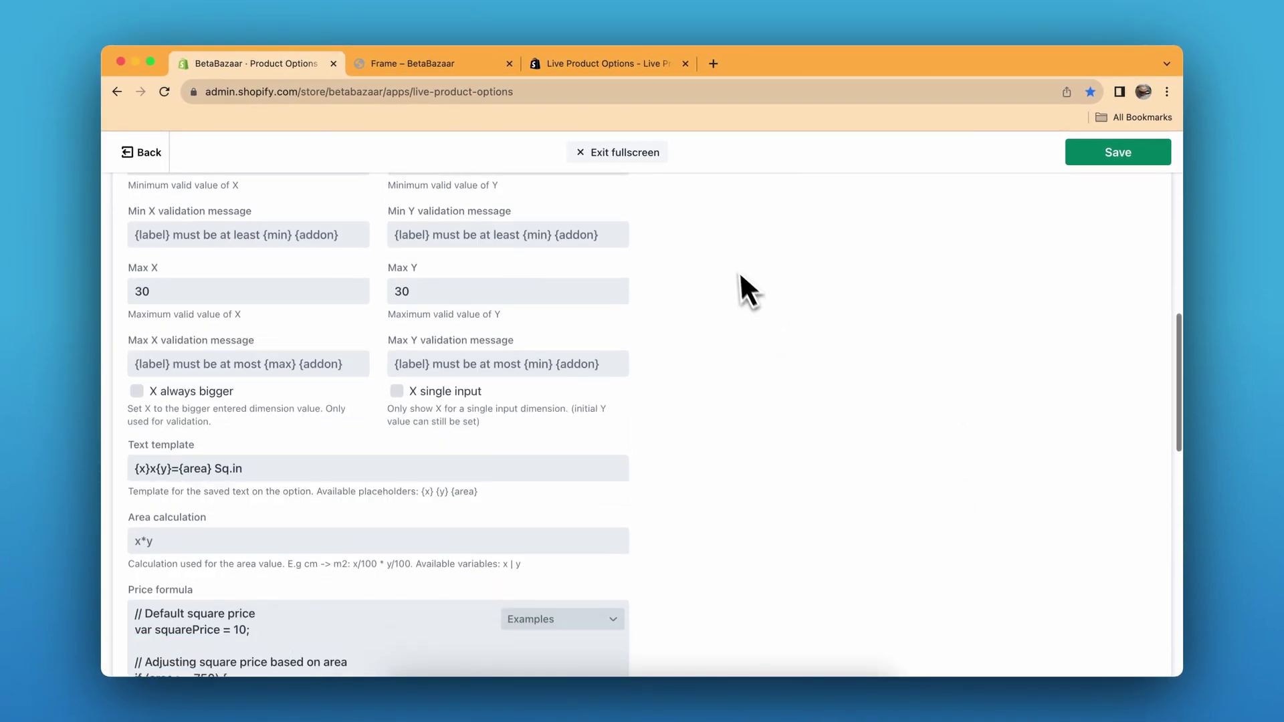
# Reset the preview width and height to 5 inches, giving 25.00 Sq.in
pyautogui.scroll(-2, 735, 268)
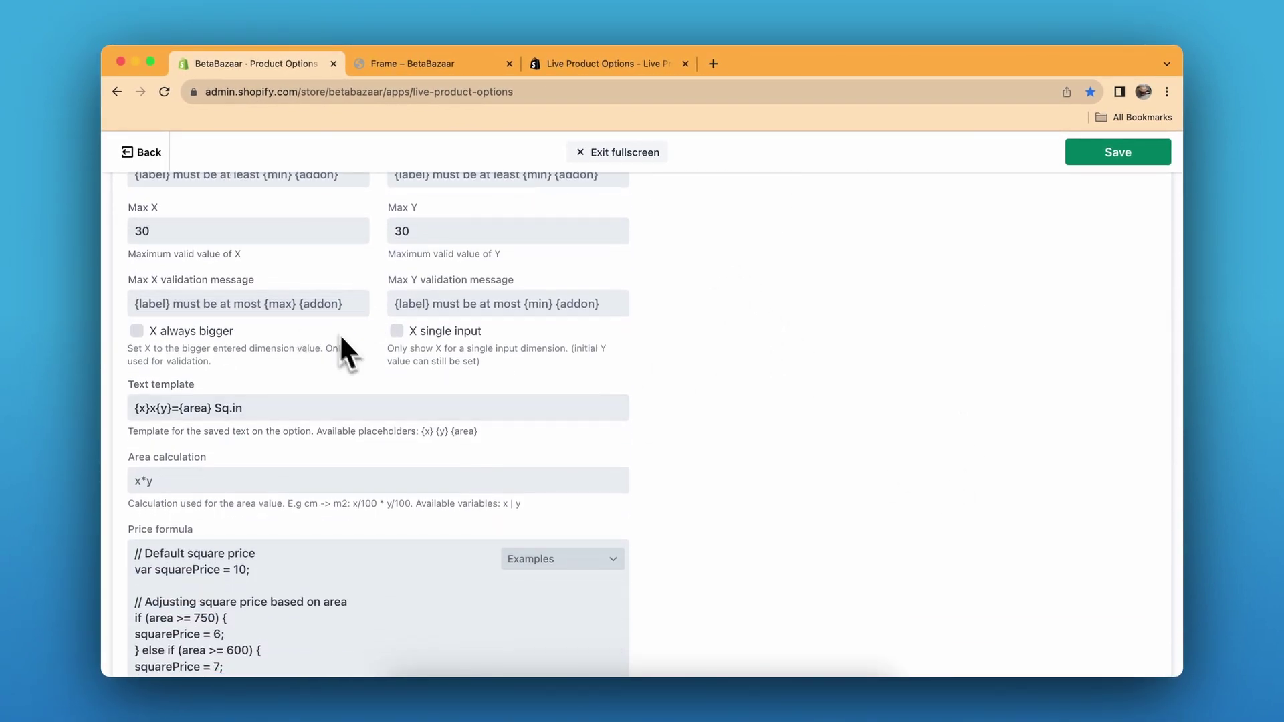
pyautogui.scroll(-2, 635, 387)
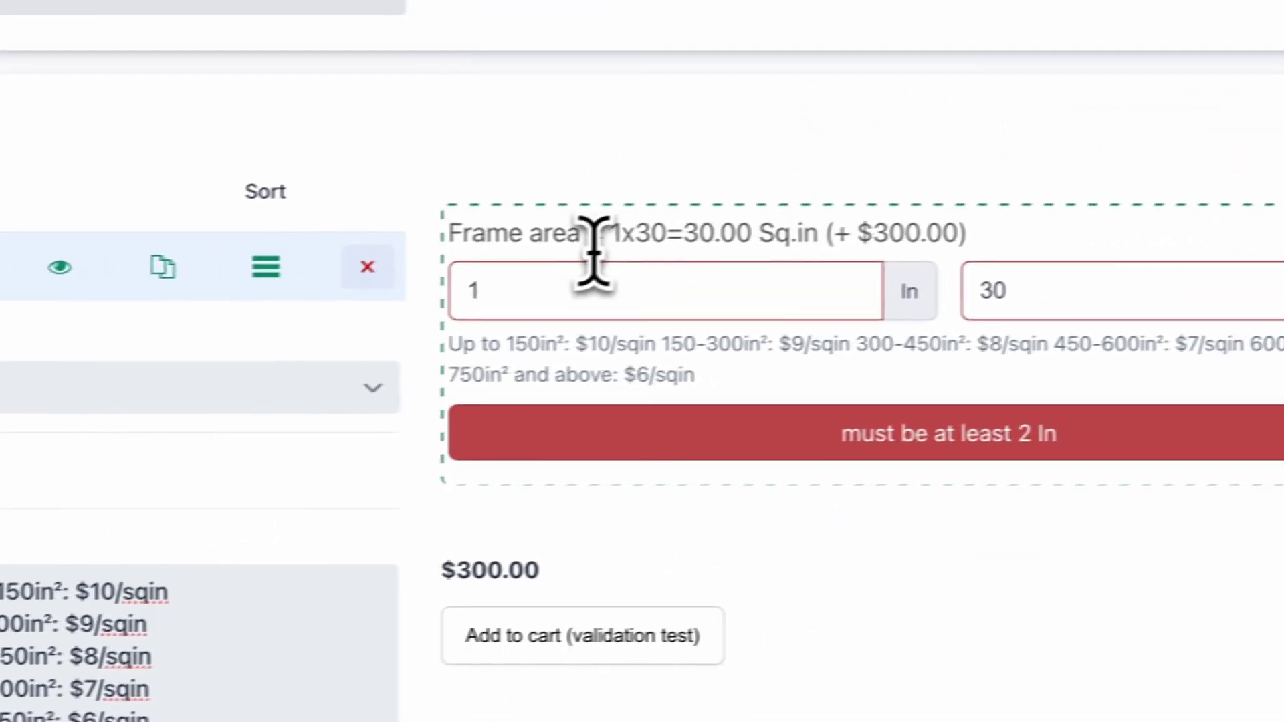
pyautogui.moveTo(567, 238); pyautogui.dragTo(676, 237)
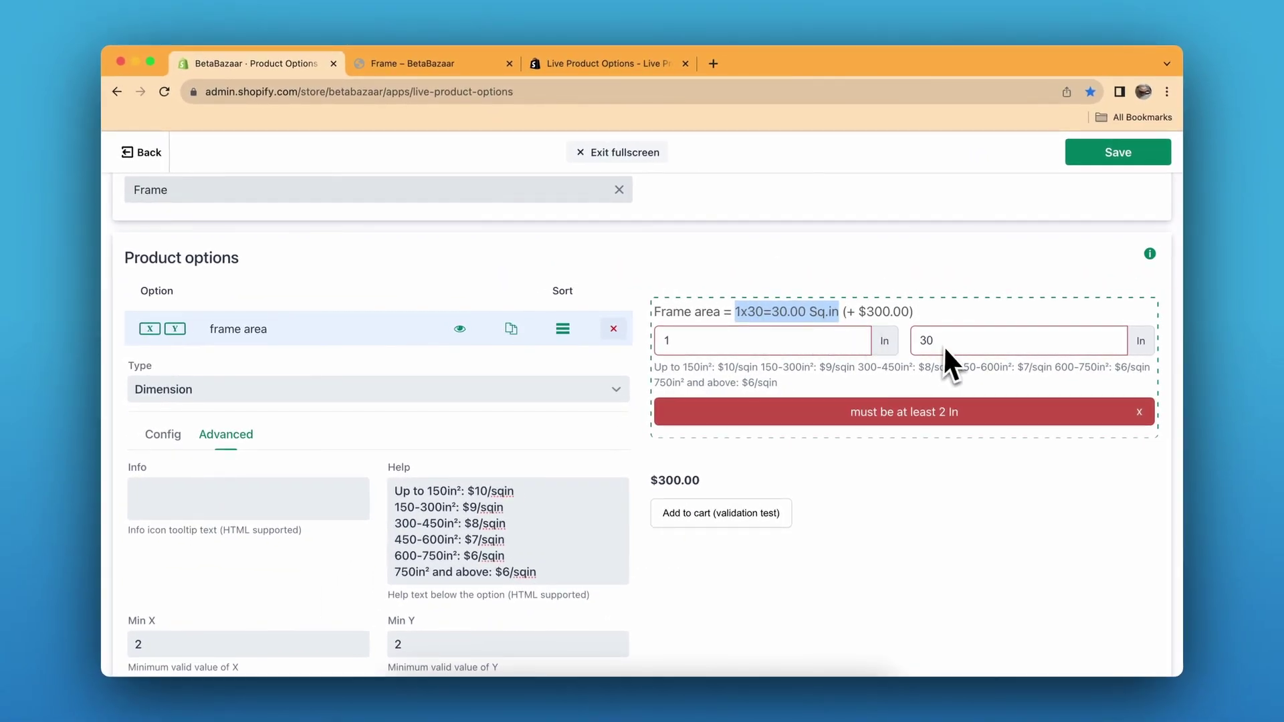
pyautogui.scroll(-1, 945, 345)
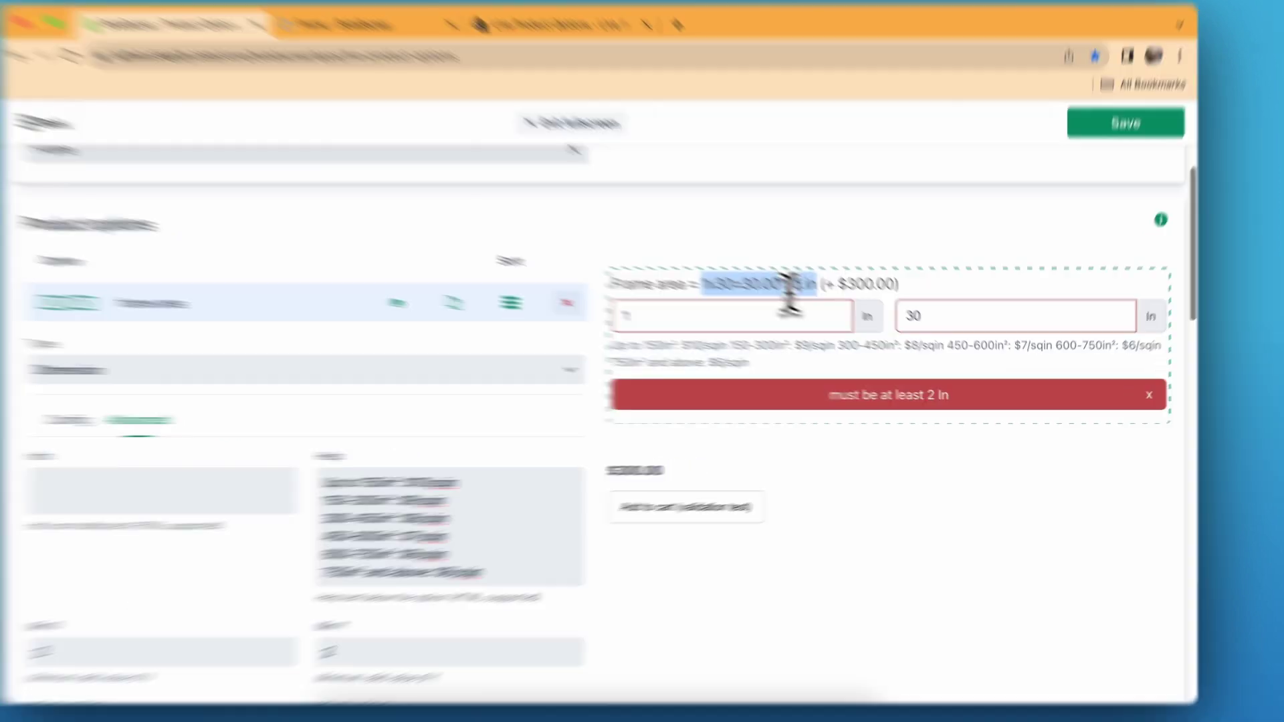
pyautogui.moveTo(773, 302); pyautogui.dragTo(796, 301)
pyautogui.moveTo(547, 170); pyautogui.dragTo(554, 171)
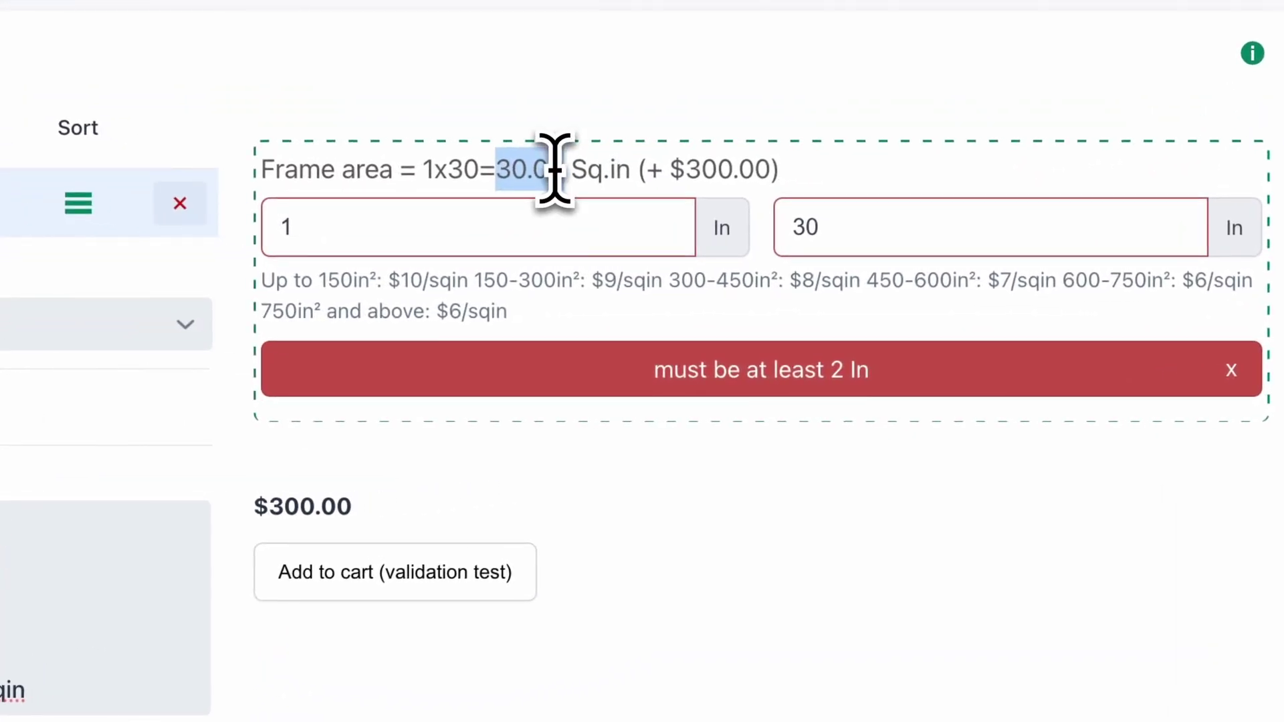
pyautogui.write('5')
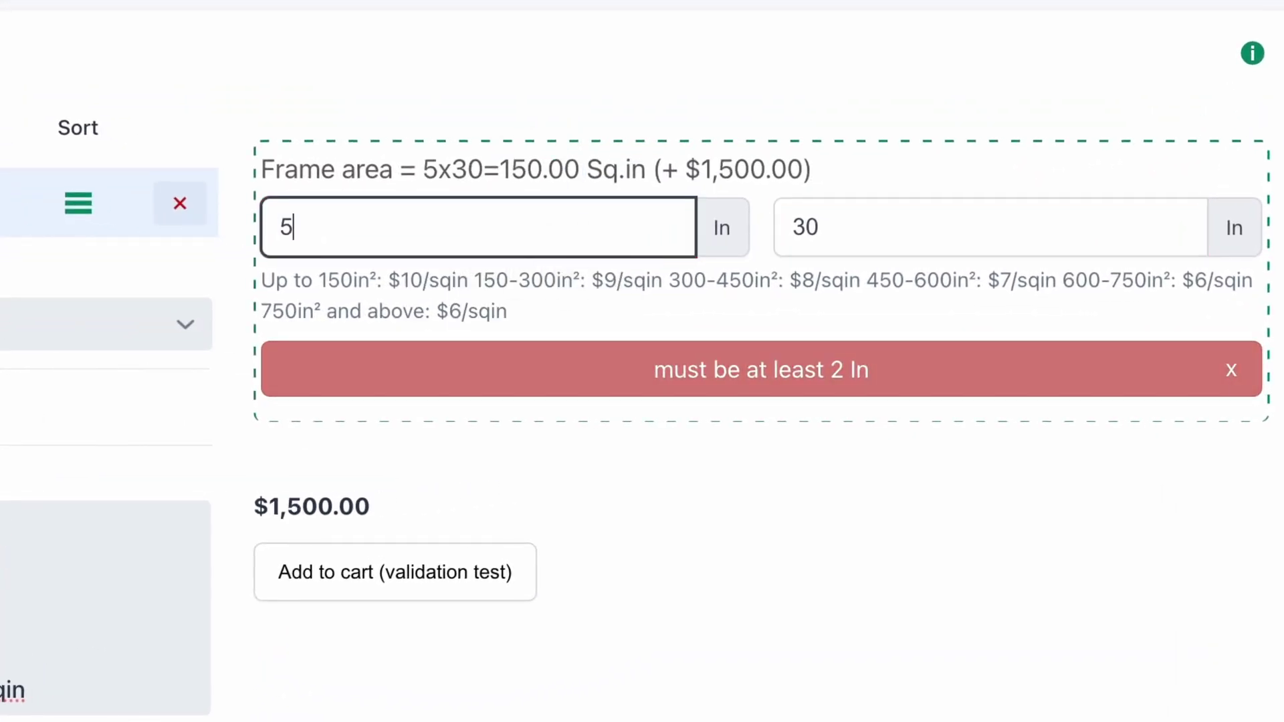
pyautogui.press('Tab')
pyautogui.write('5')
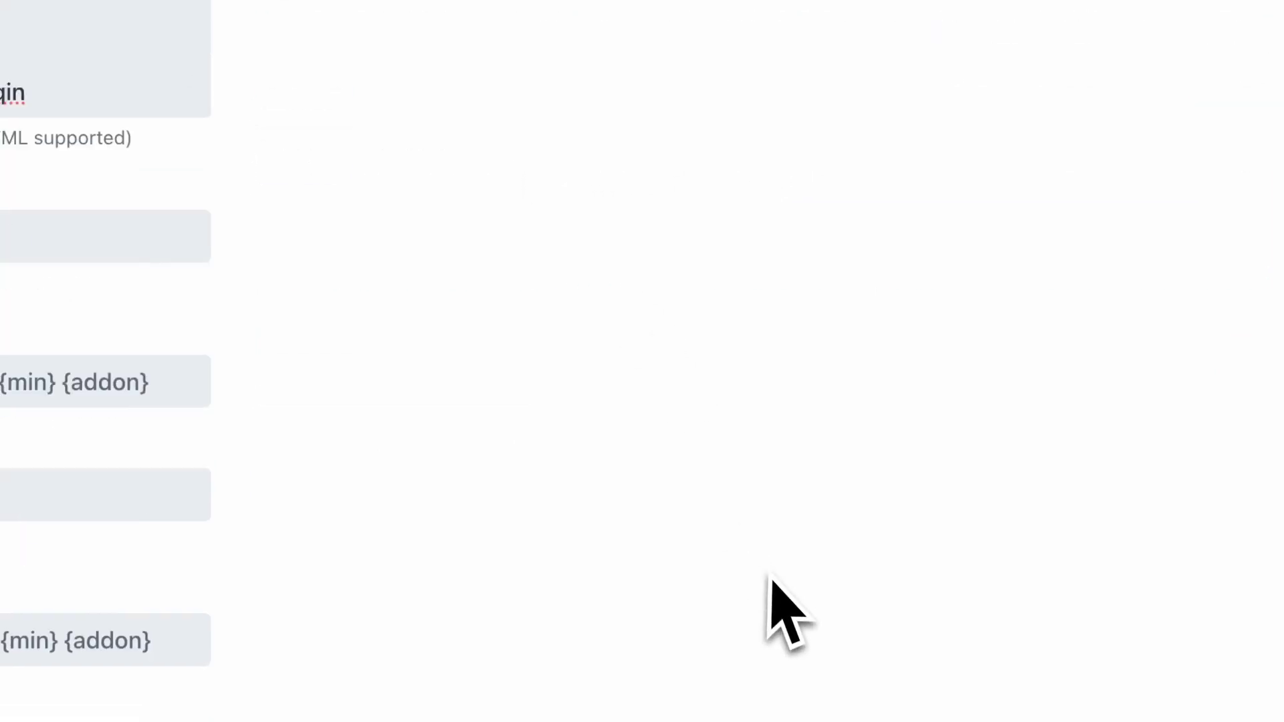
pyautogui.scroll(-4, 768, 607)
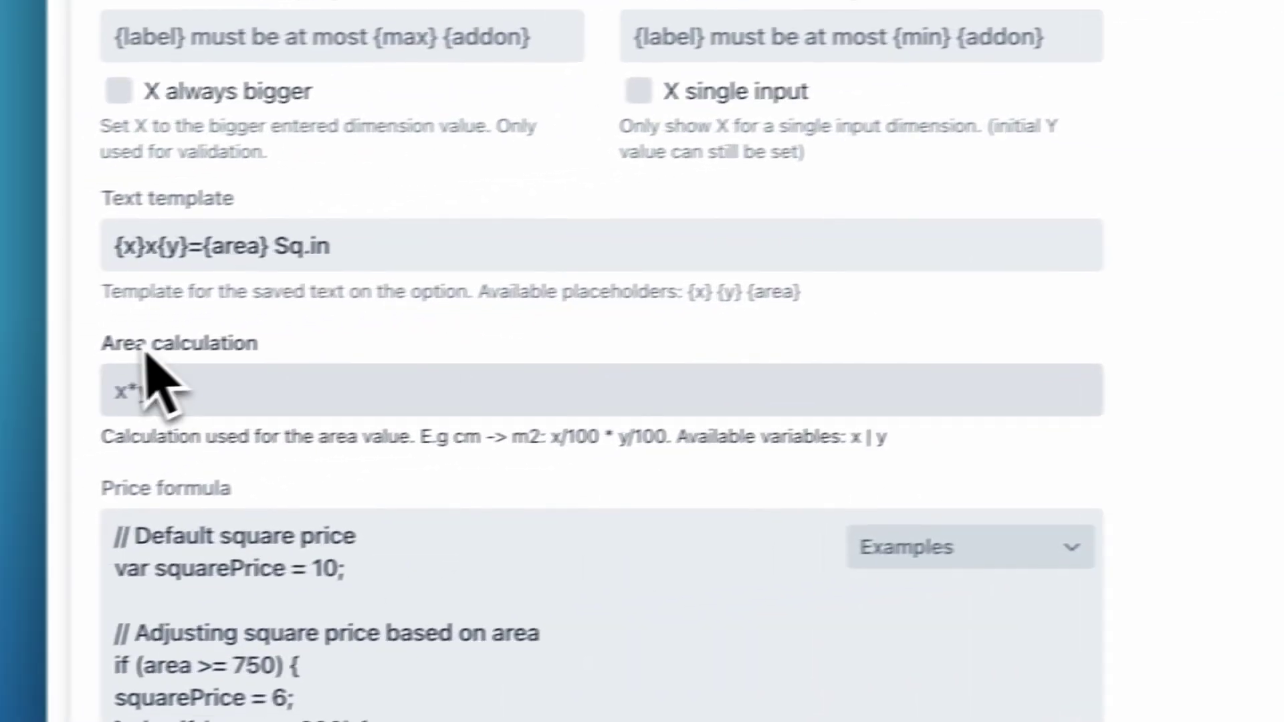
# Edit the text template to {x}x{y}={area} Sq.in and review the x*y area calculation
pyautogui.click(188, 391)
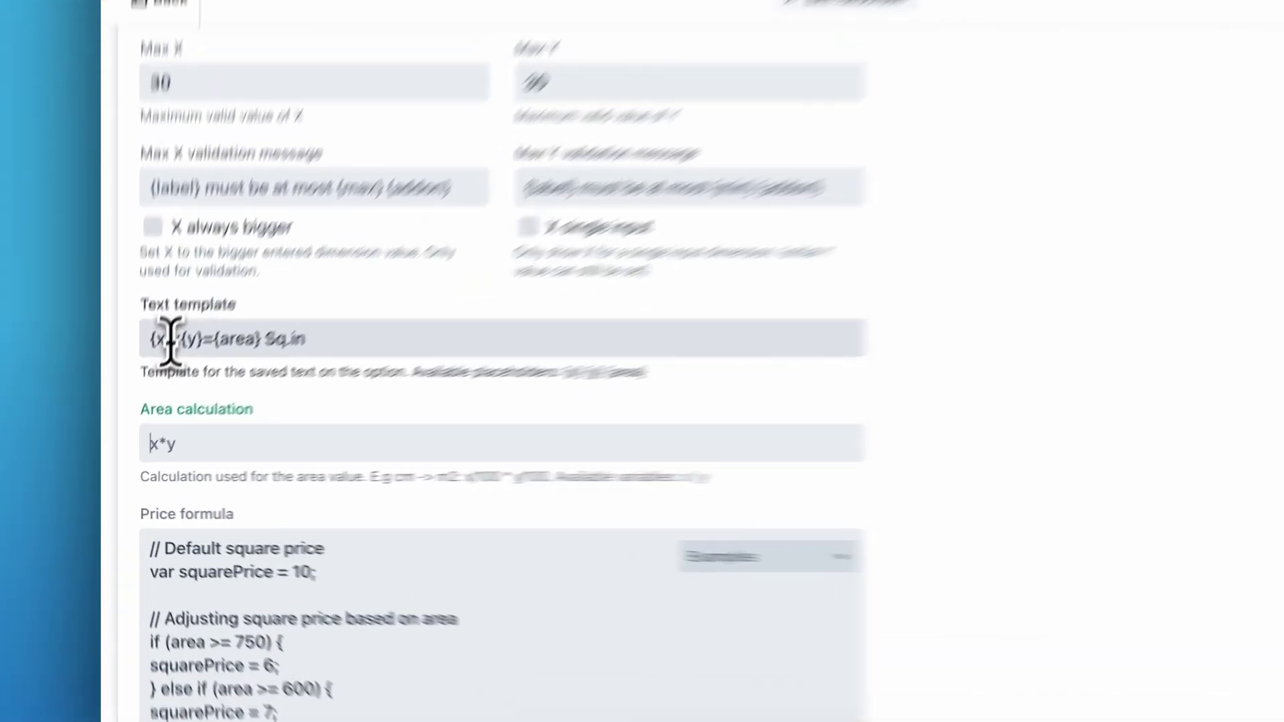
pyautogui.click(153, 389)
pyautogui.write('x')
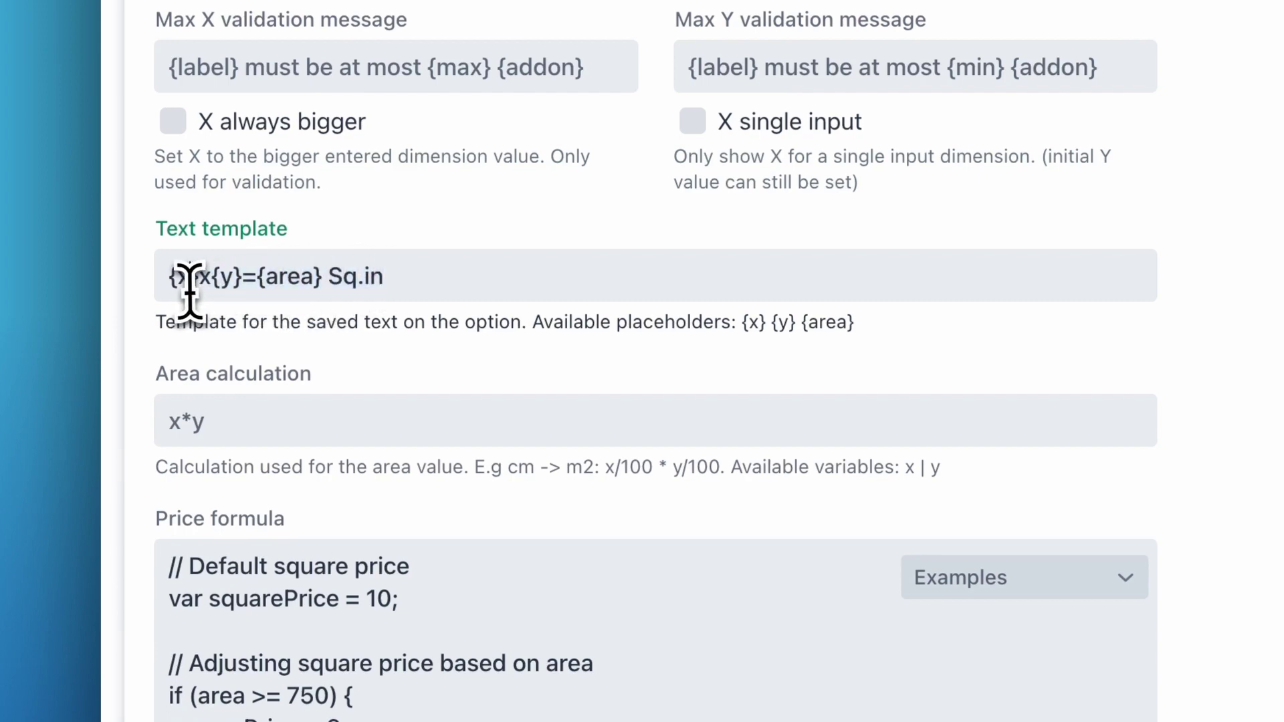
pyautogui.click(338, 373)
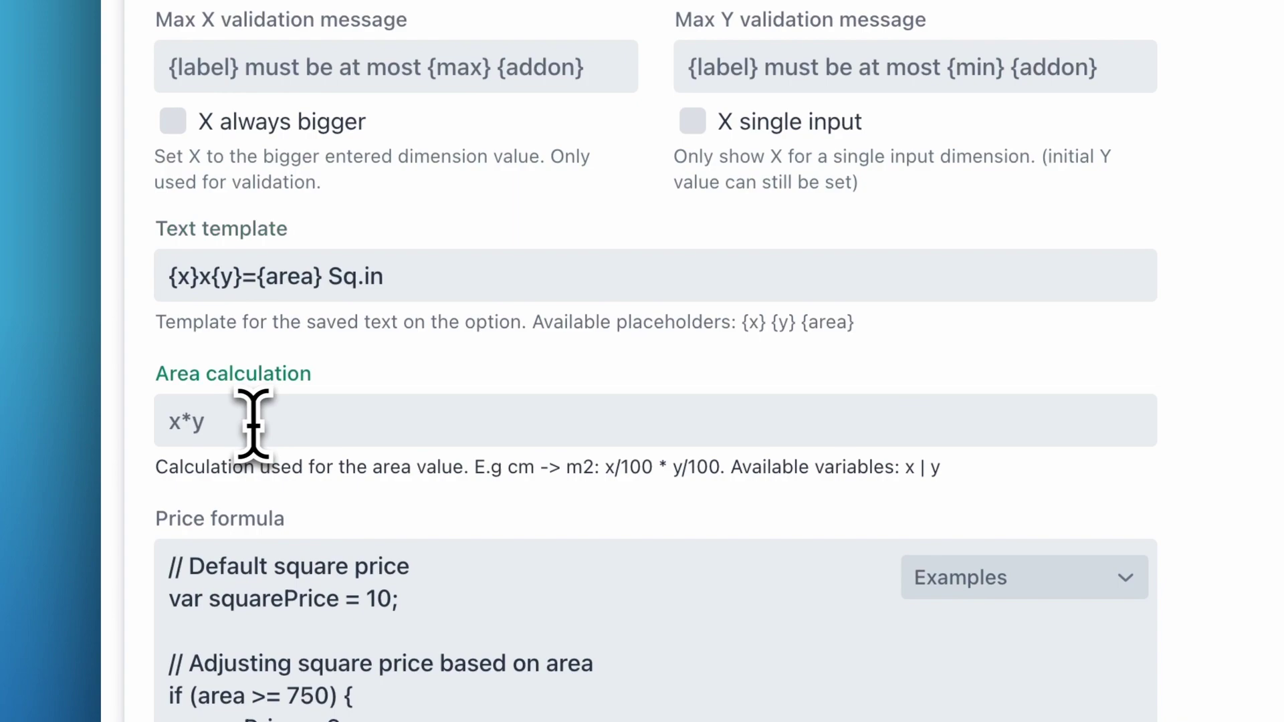
pyautogui.scroll(5, 441, 434)
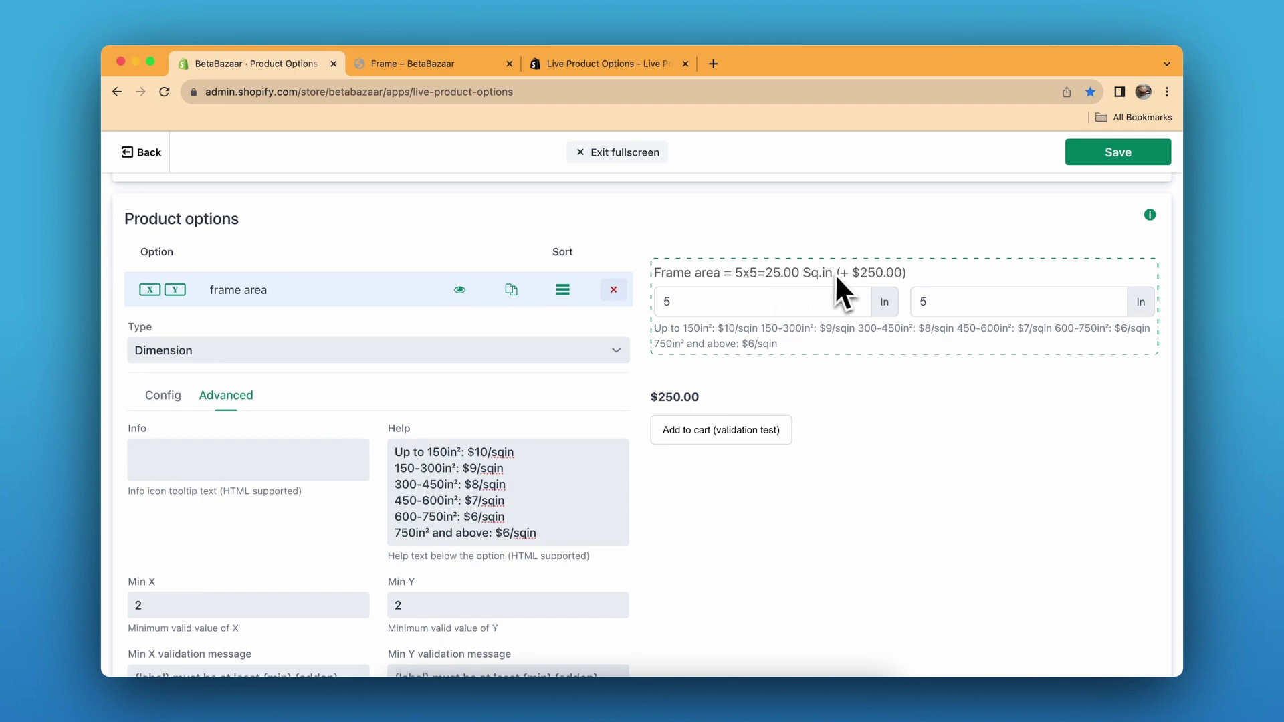
pyautogui.scroll(-8, 848, 415)
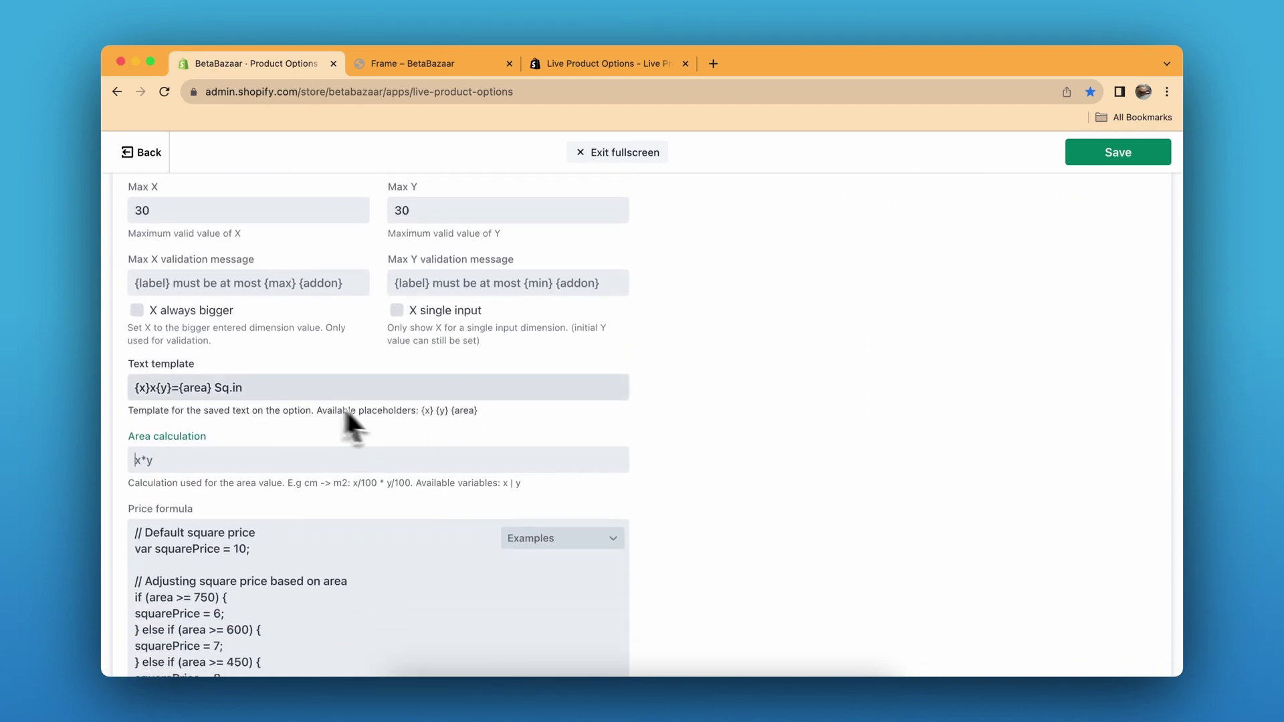
# Review the tiered price formula and test a frame height of 30 on the storefront page
pyautogui.scroll(-2, 366, 420)
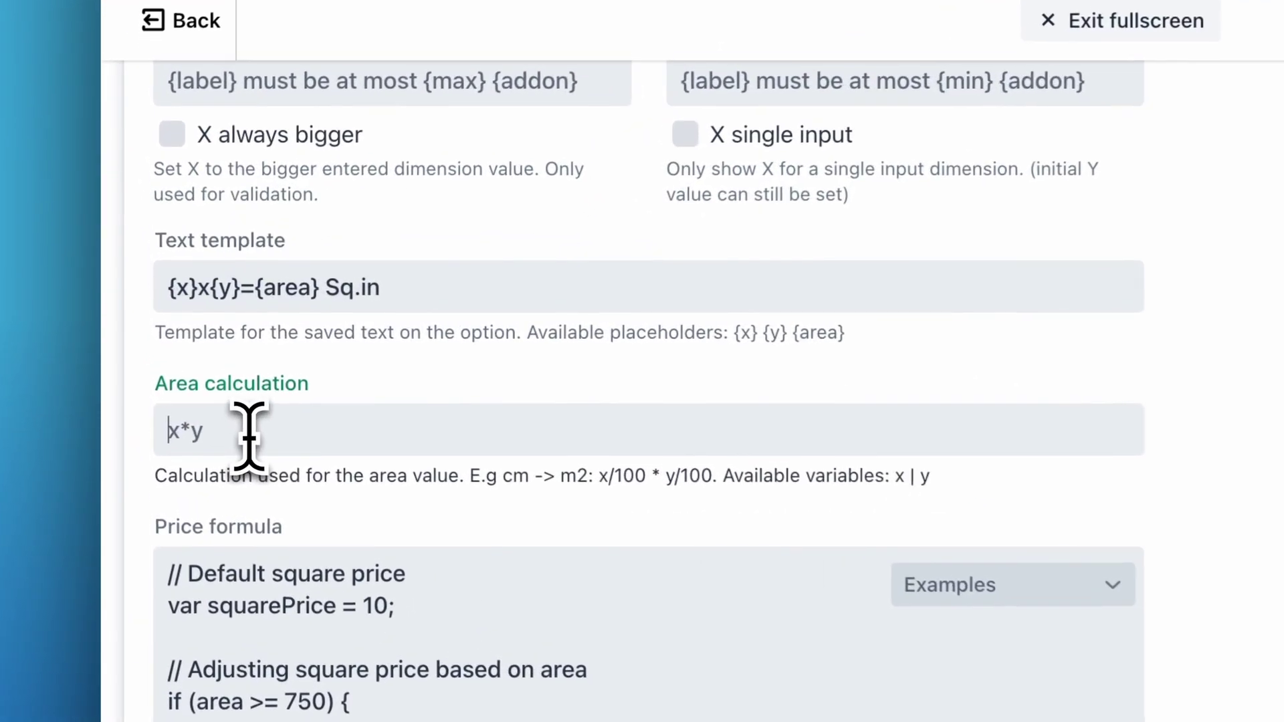
pyautogui.scroll(-6, 511, 381)
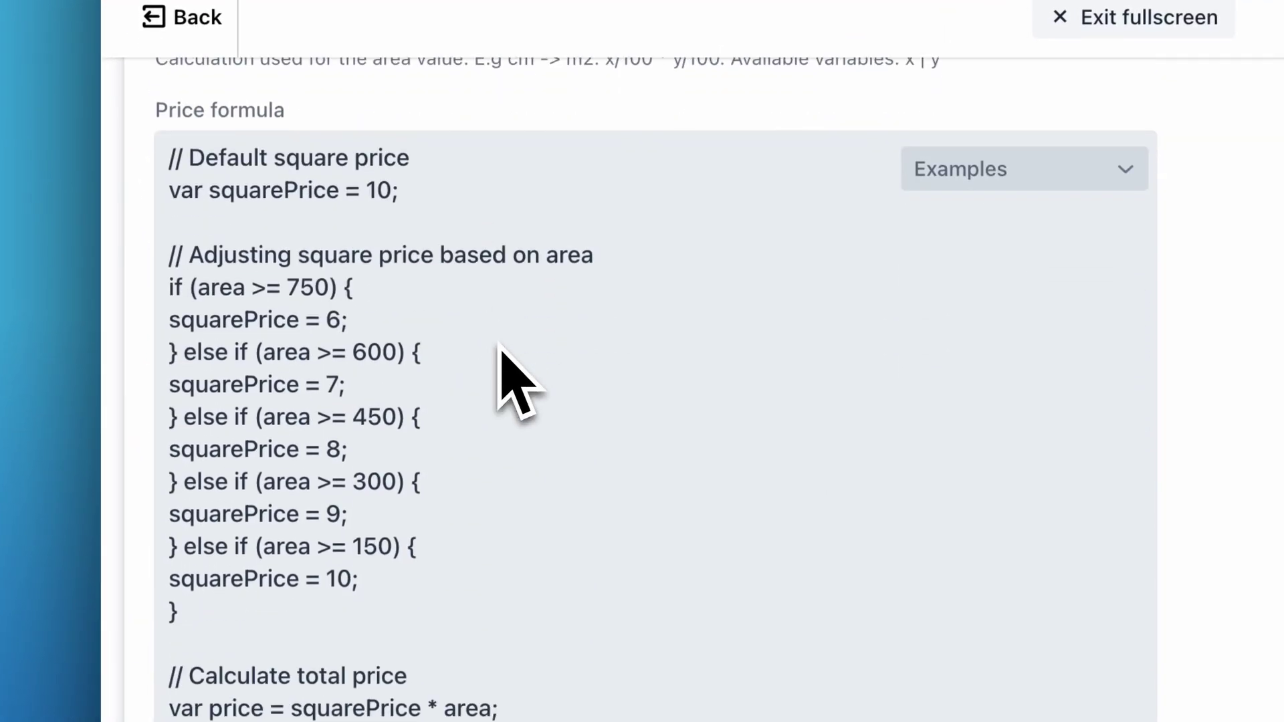
pyautogui.moveTo(172, 153); pyautogui.dragTo(327, 593)
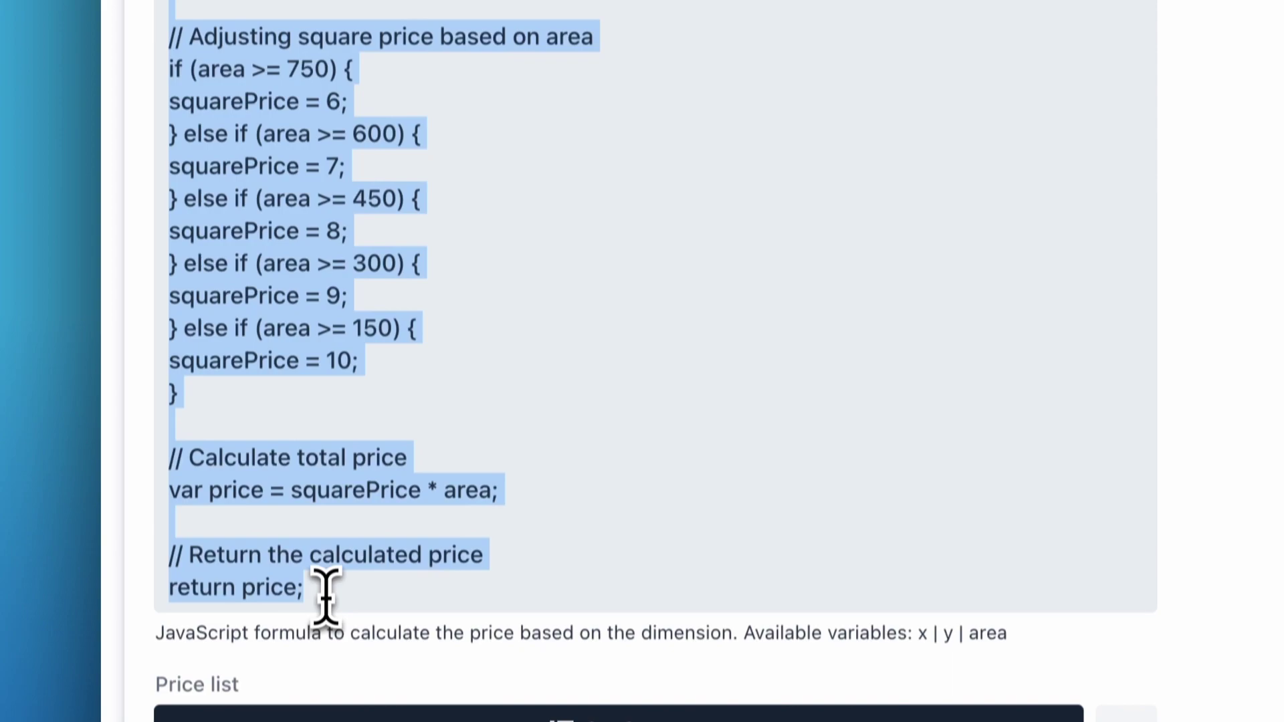
pyautogui.click(325, 576)
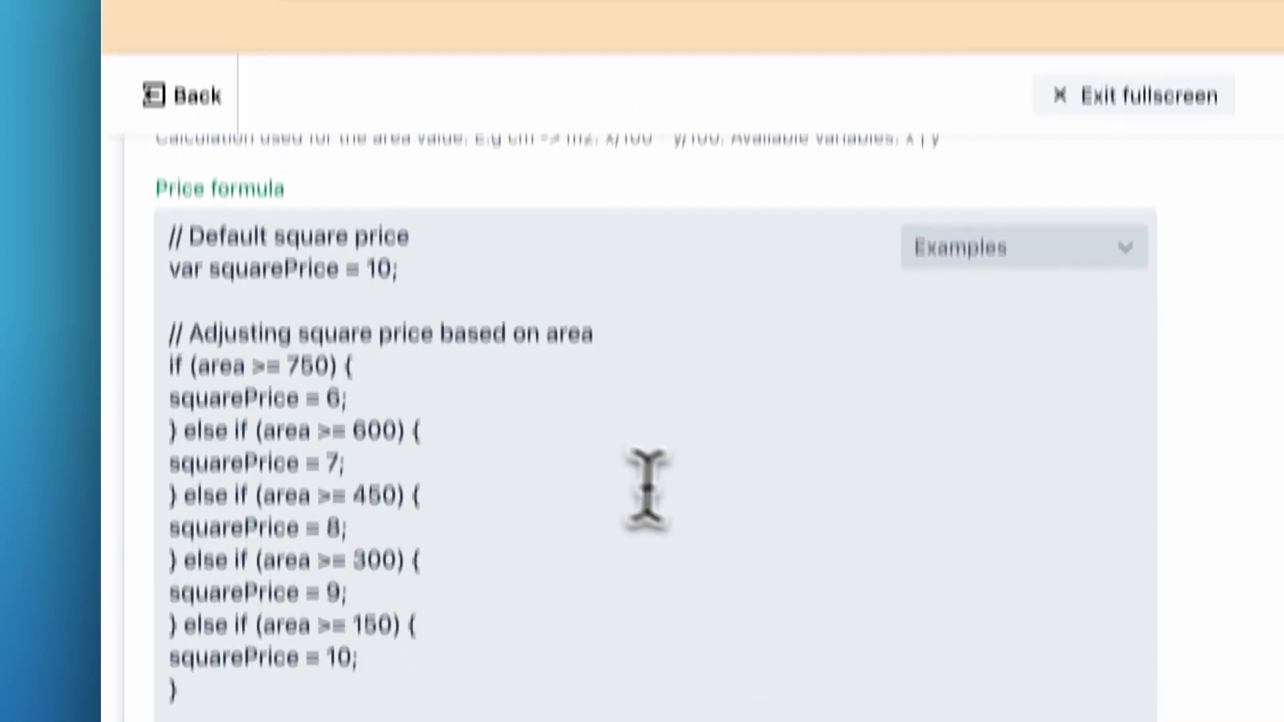
pyautogui.click(550, 46)
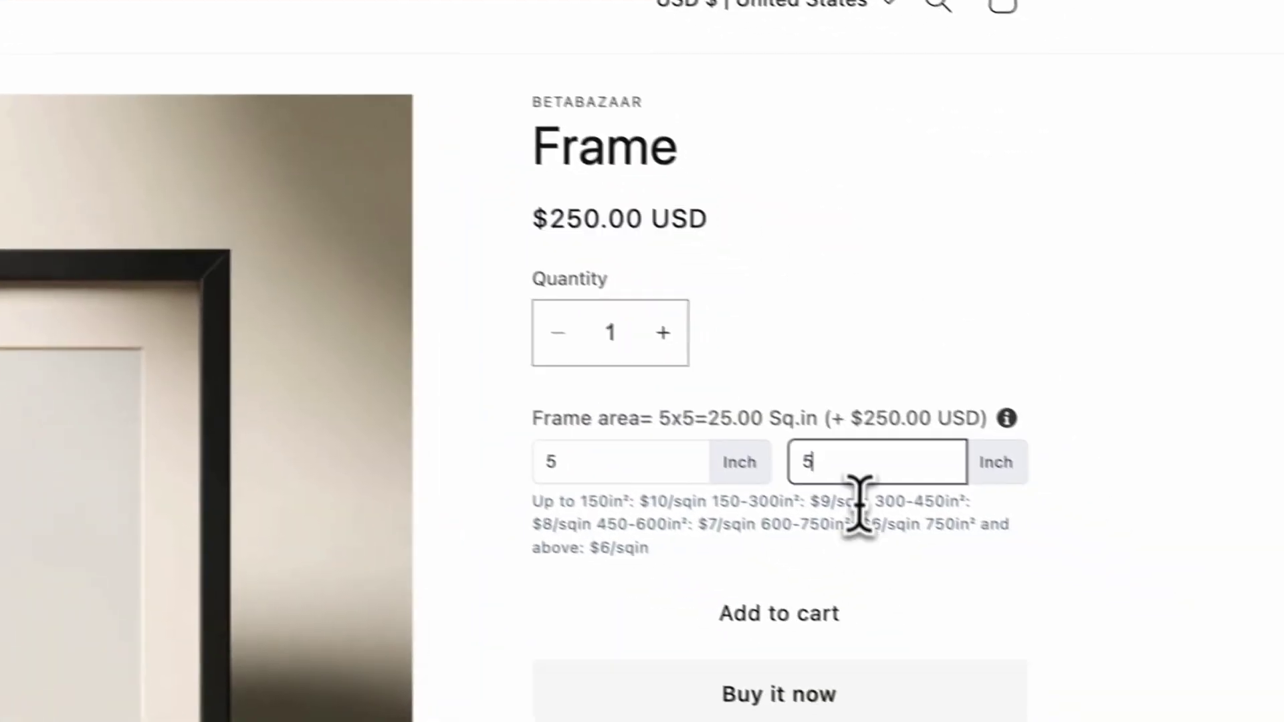
pyautogui.press('BackSpace')
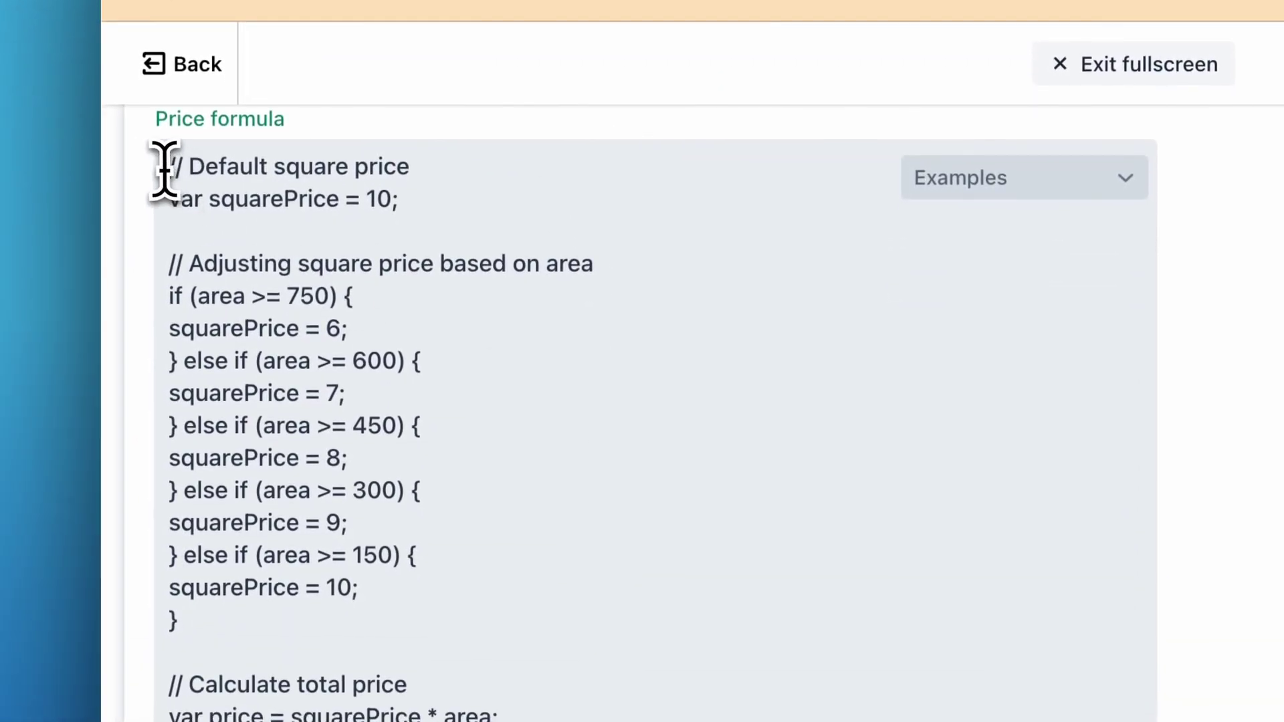
# Open the price lists available to link to the dimension option, such as 'for frame'
pyautogui.moveTo(164, 171); pyautogui.dragTo(349, 551)
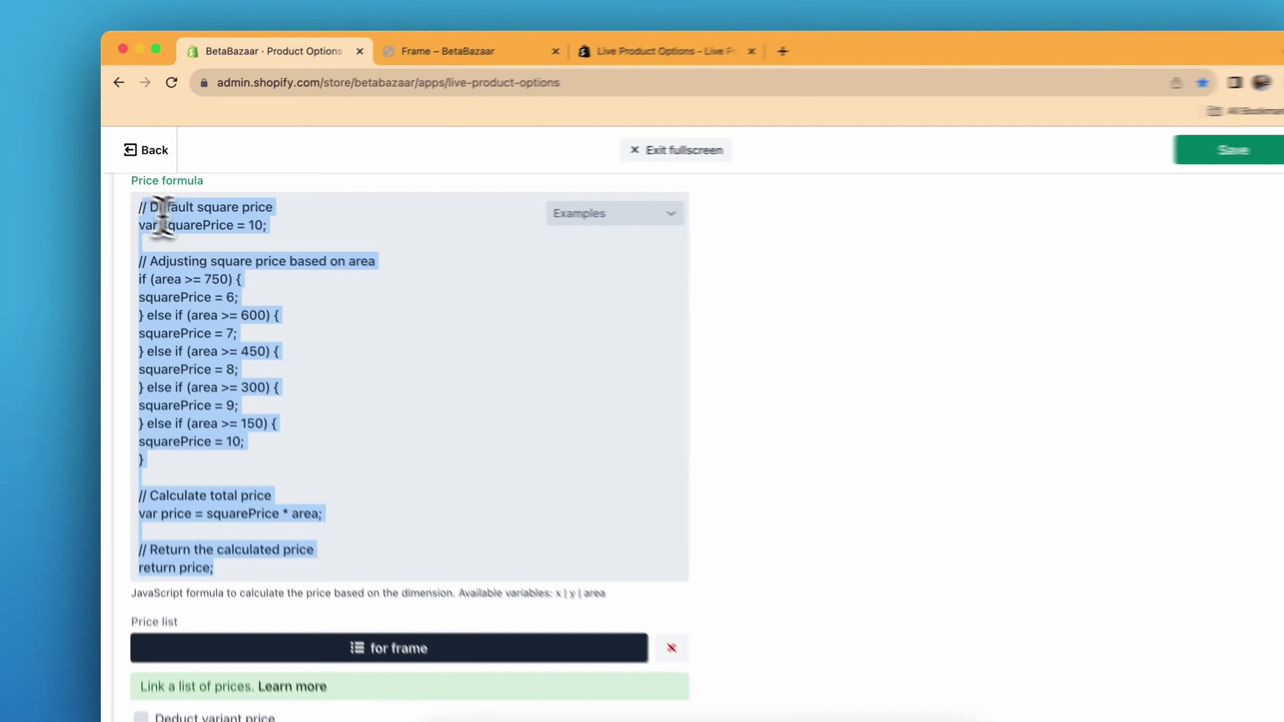
pyautogui.scroll(-3, 404, 344)
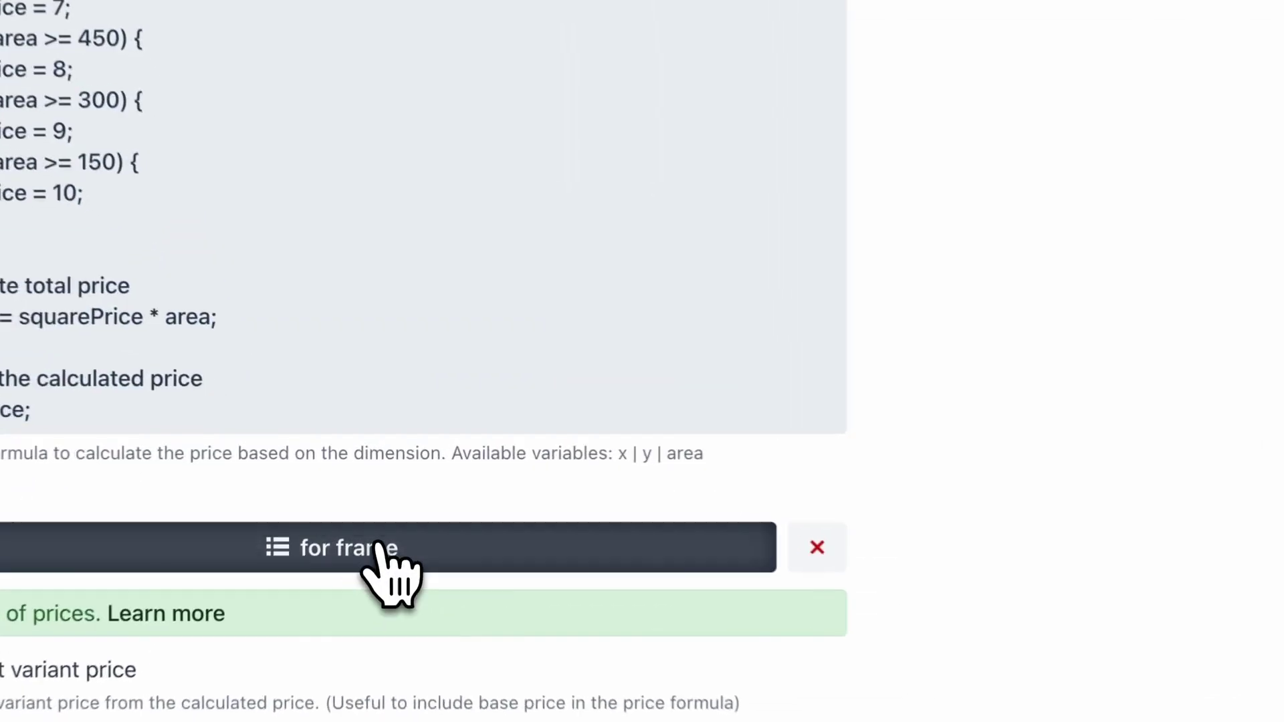
pyautogui.click(382, 495)
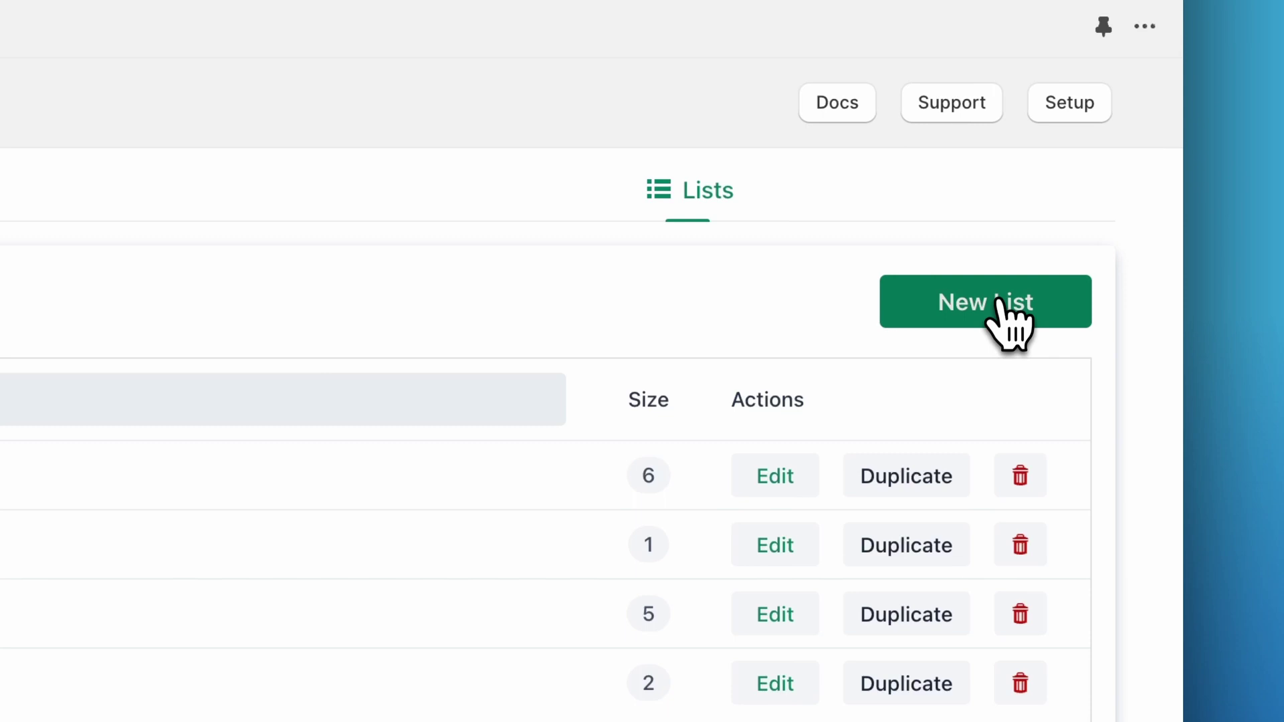
# Create a new list with a first value entry of type Price List Dimension
pyautogui.click(999, 303)
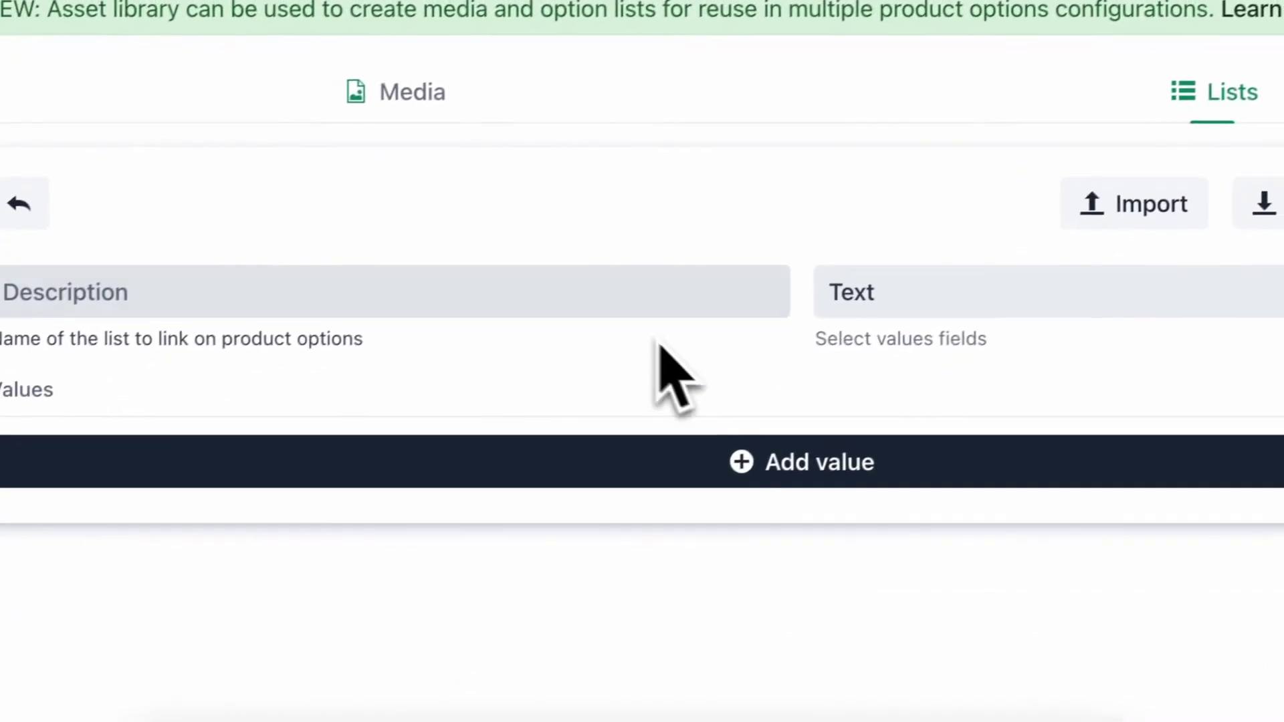
pyautogui.click(777, 462)
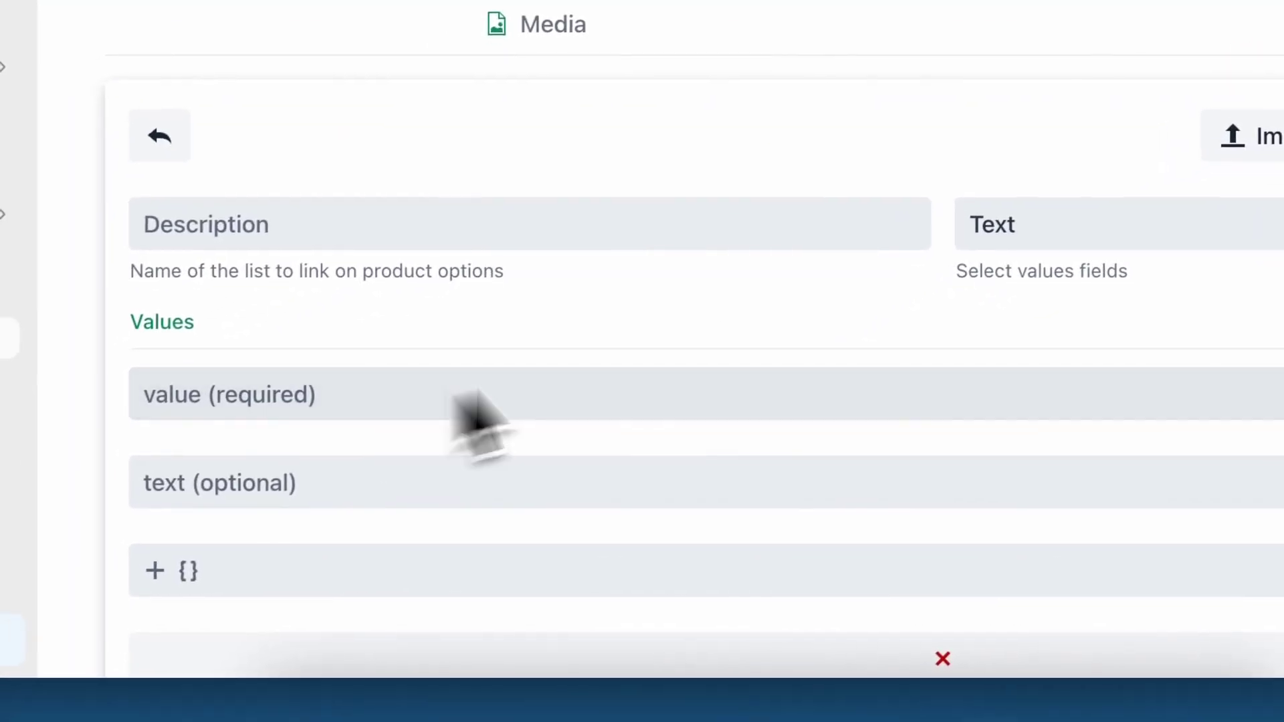
pyautogui.click(1270, 224)
pyautogui.click(1017, 224)
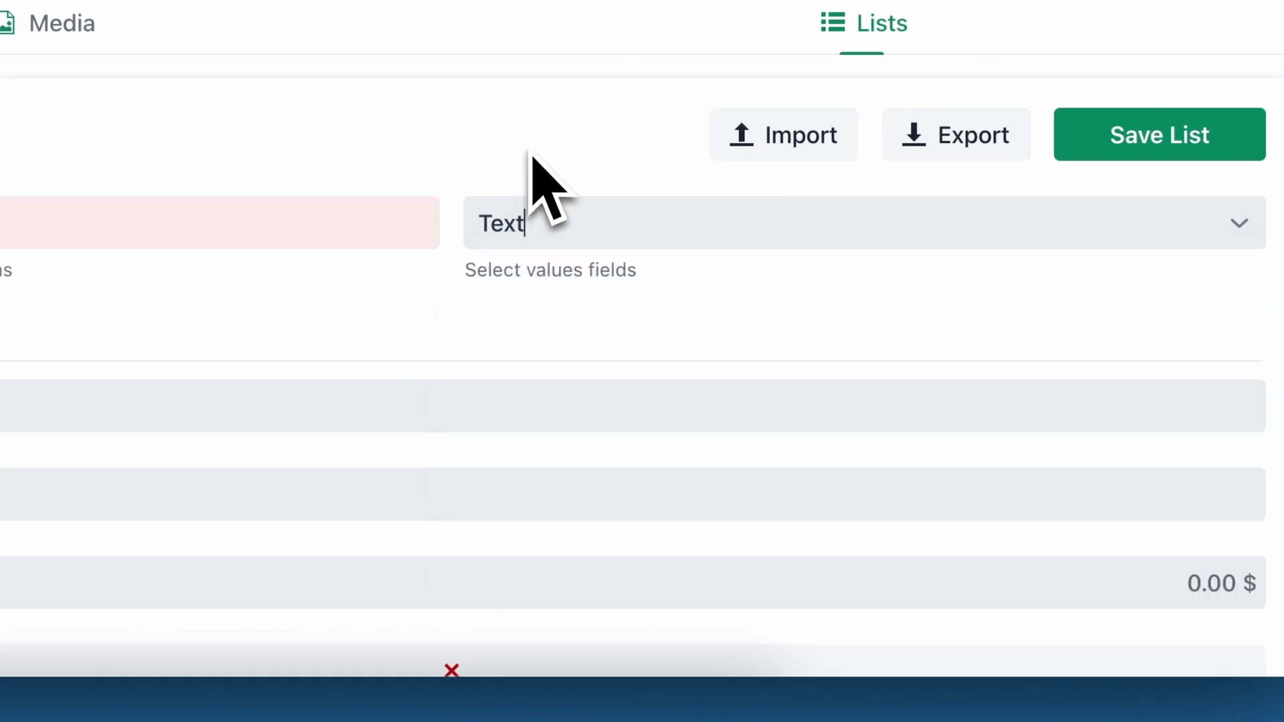
pyautogui.click(588, 214)
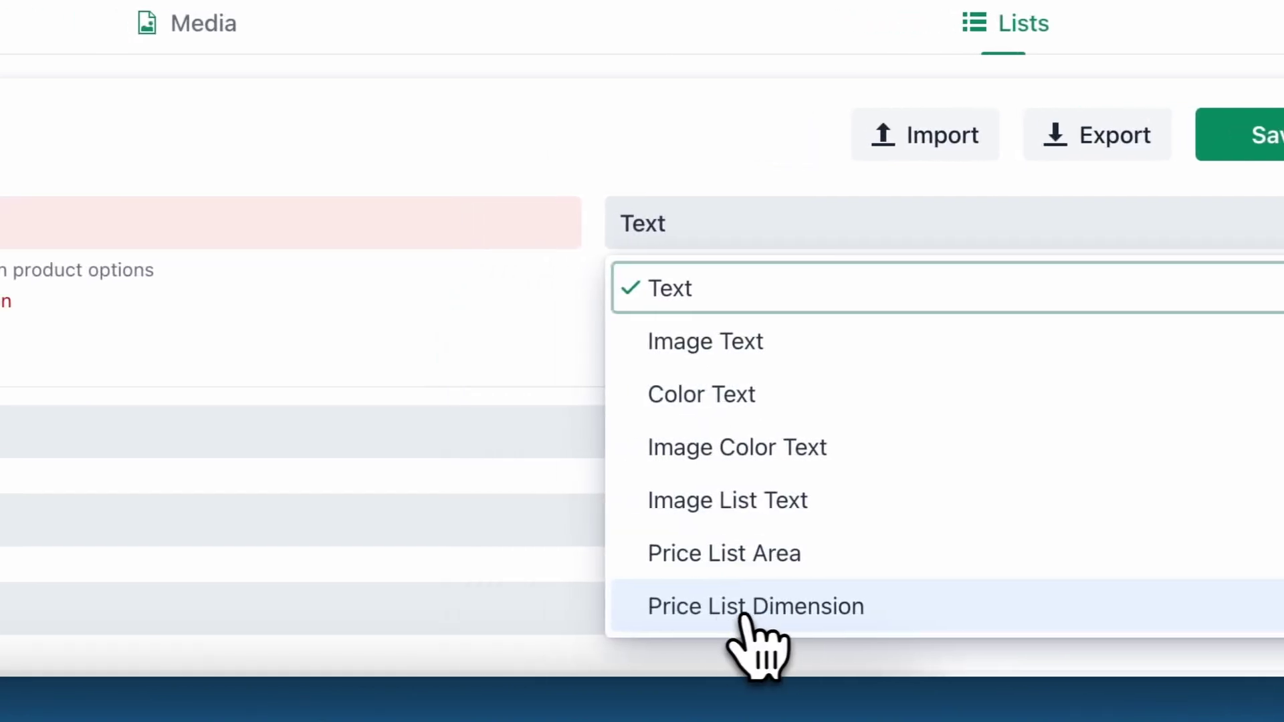
pyautogui.click(742, 609)
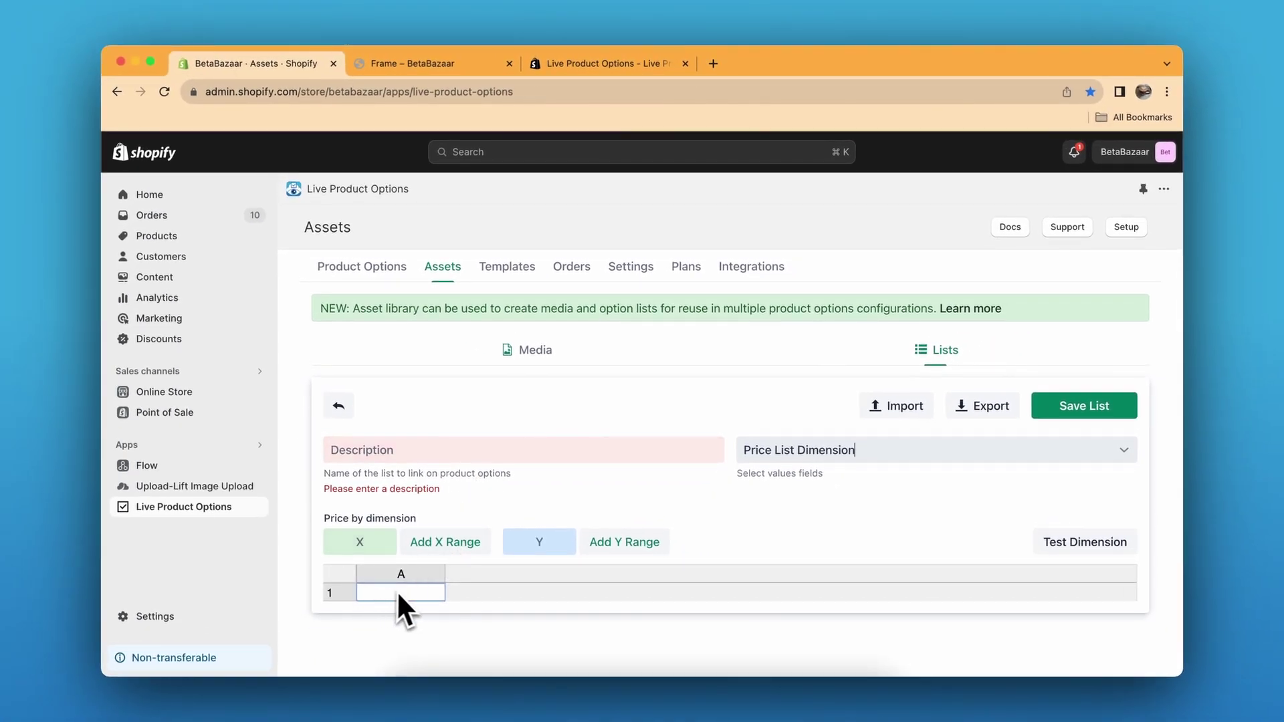
pyautogui.scroll(-1, 658, 523)
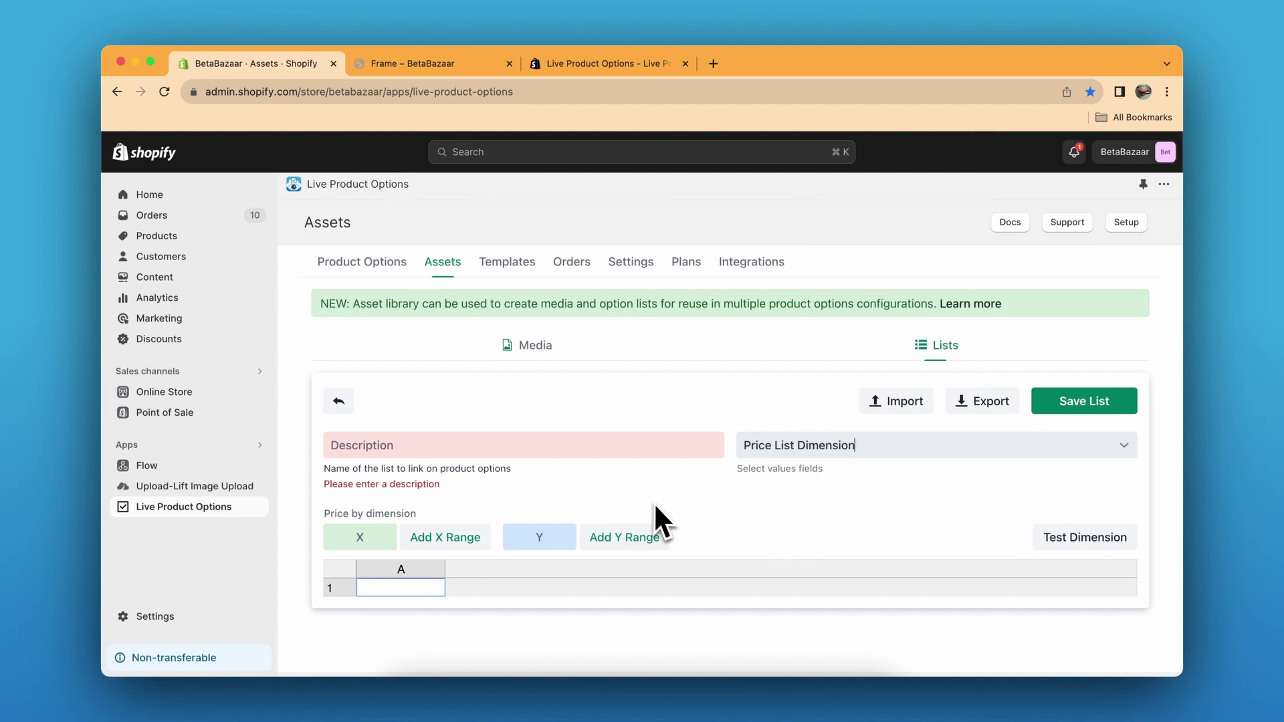
# Add width ranges 10, 20, 30 and 40 as X columns
pyautogui.click(361, 539)
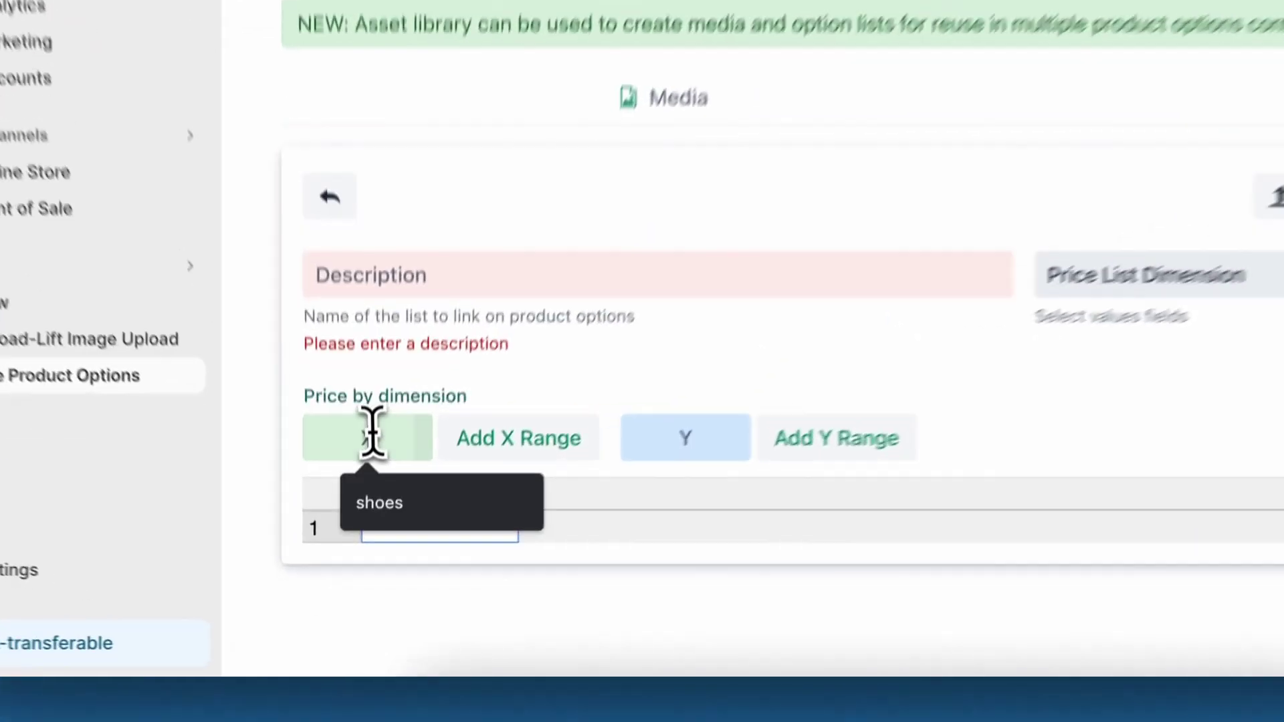
pyautogui.write('10')
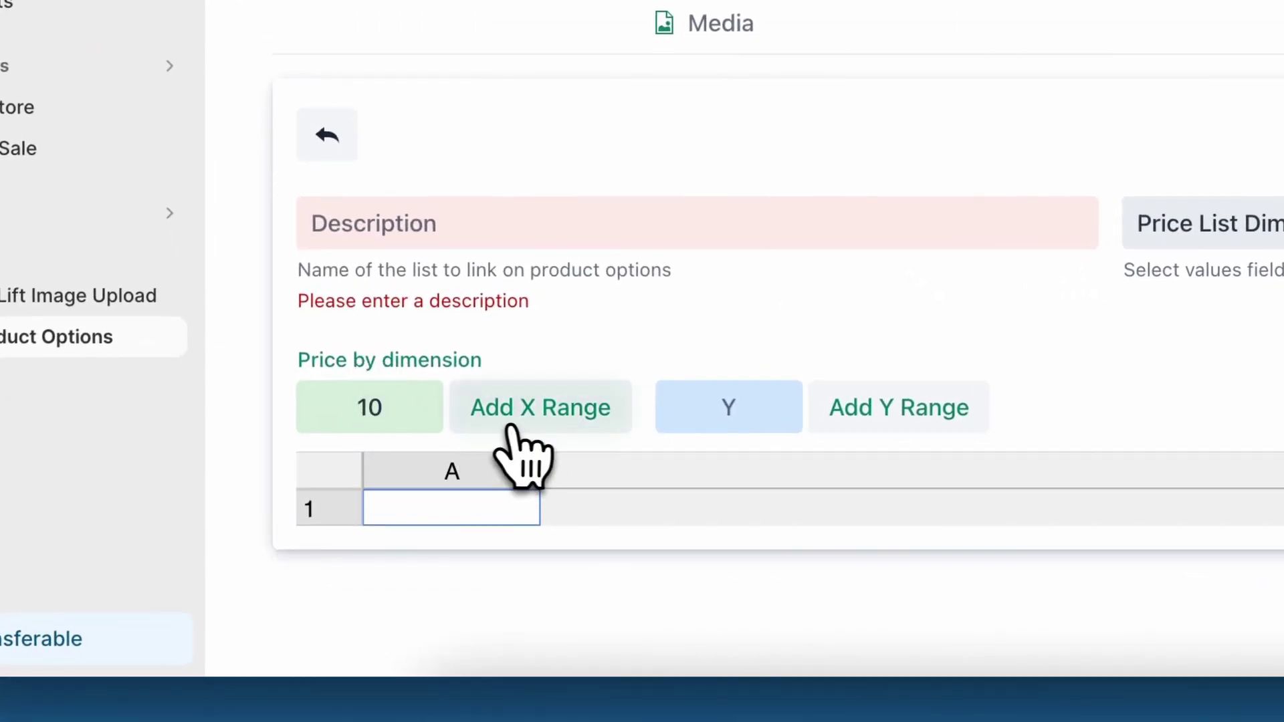
pyautogui.click(518, 427)
pyautogui.click(372, 415)
pyautogui.write('20')
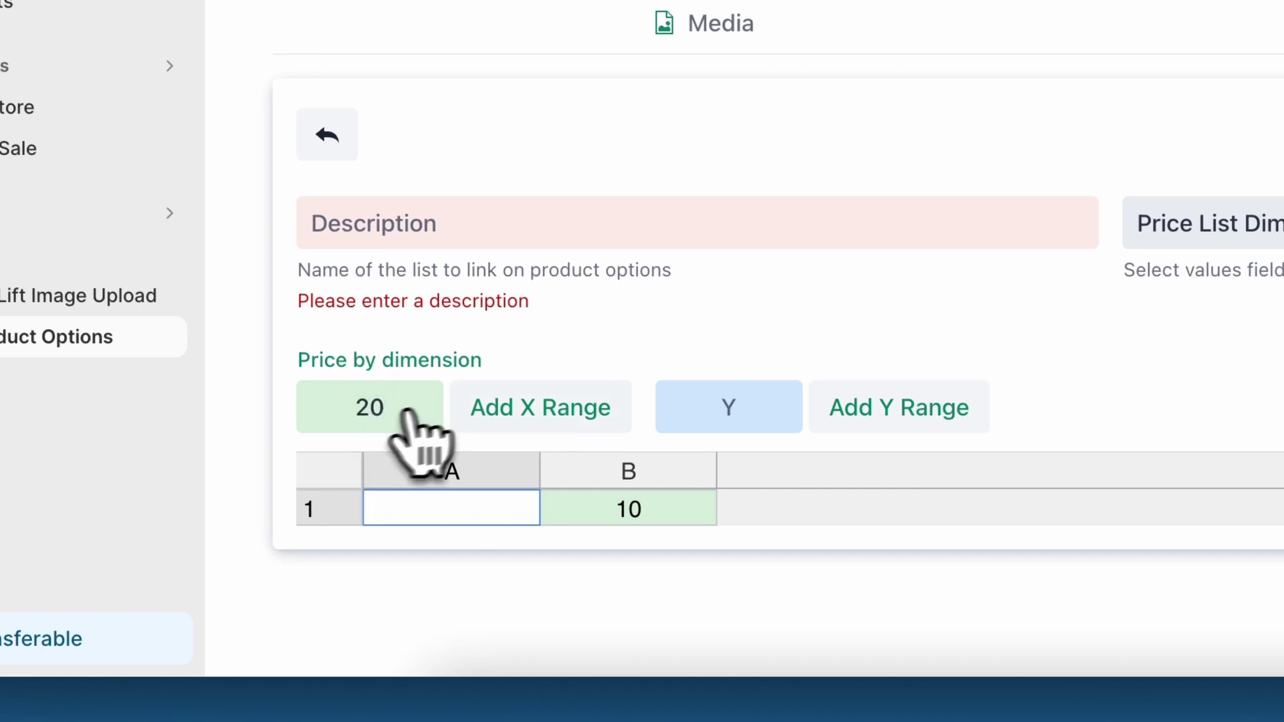
pyautogui.click(531, 424)
pyautogui.click(386, 414)
pyautogui.write('30')
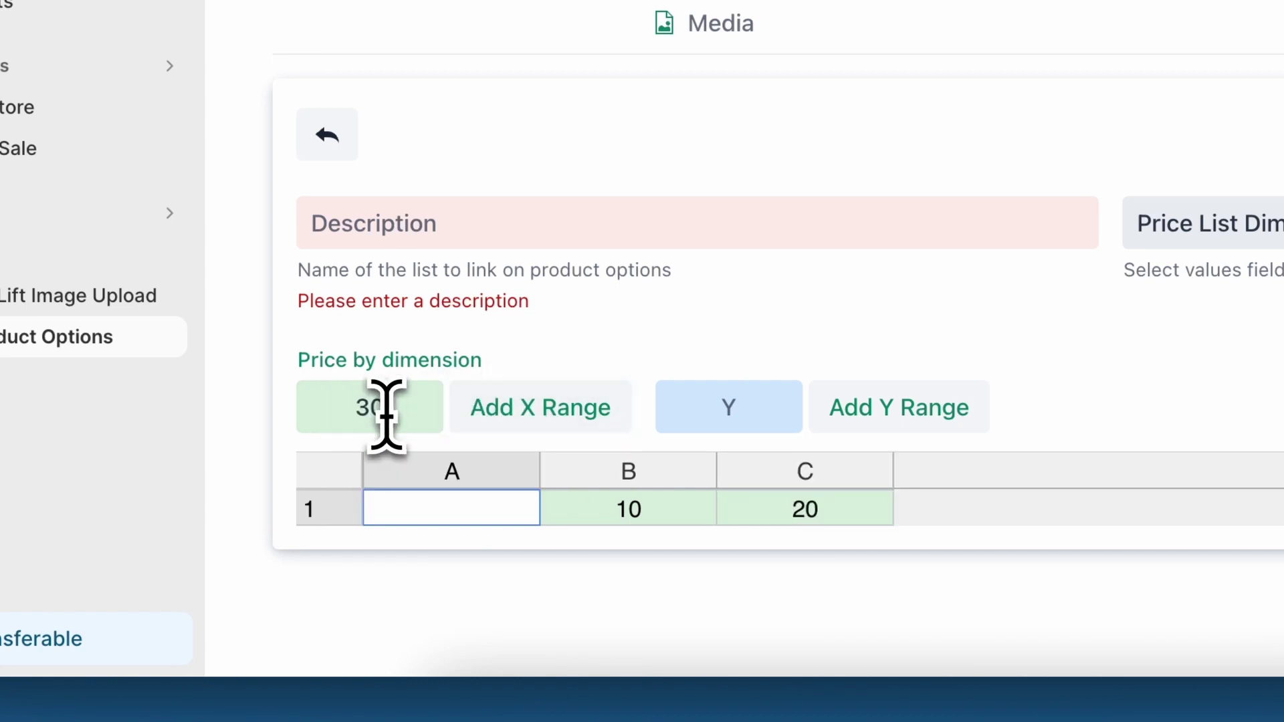
pyautogui.click(483, 423)
pyautogui.click(420, 418)
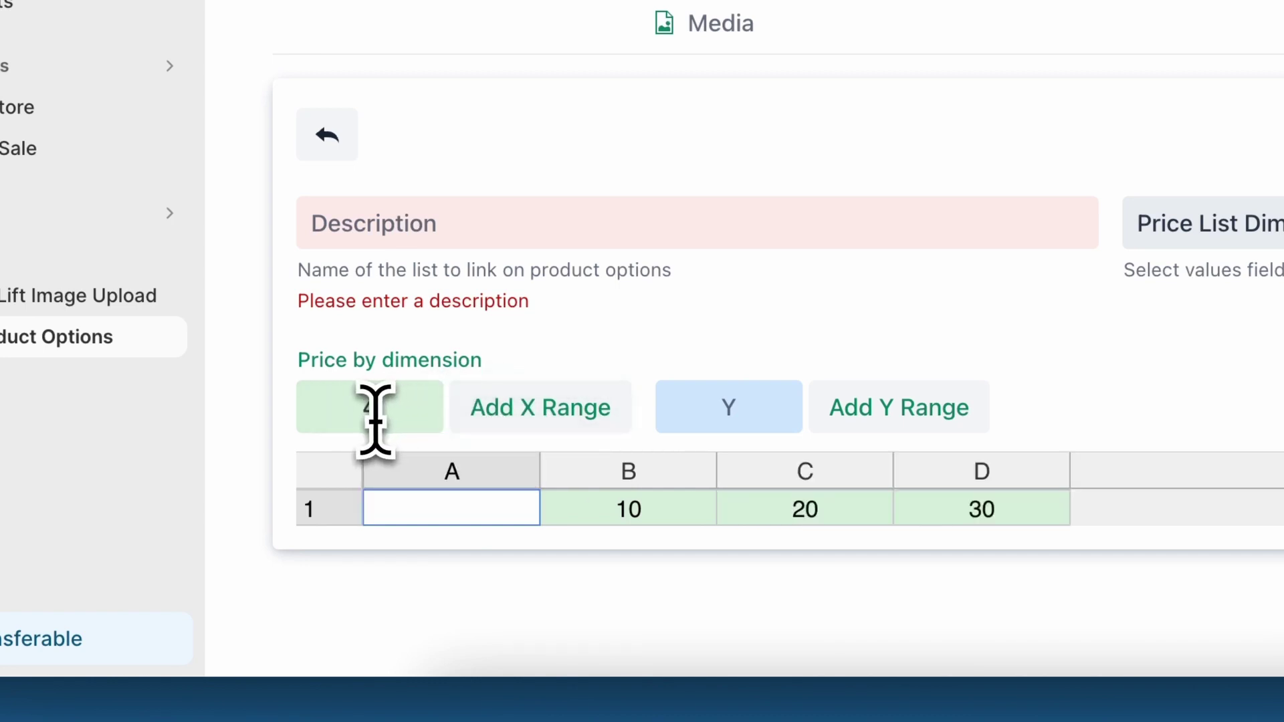
pyautogui.write('40')
pyautogui.click(513, 422)
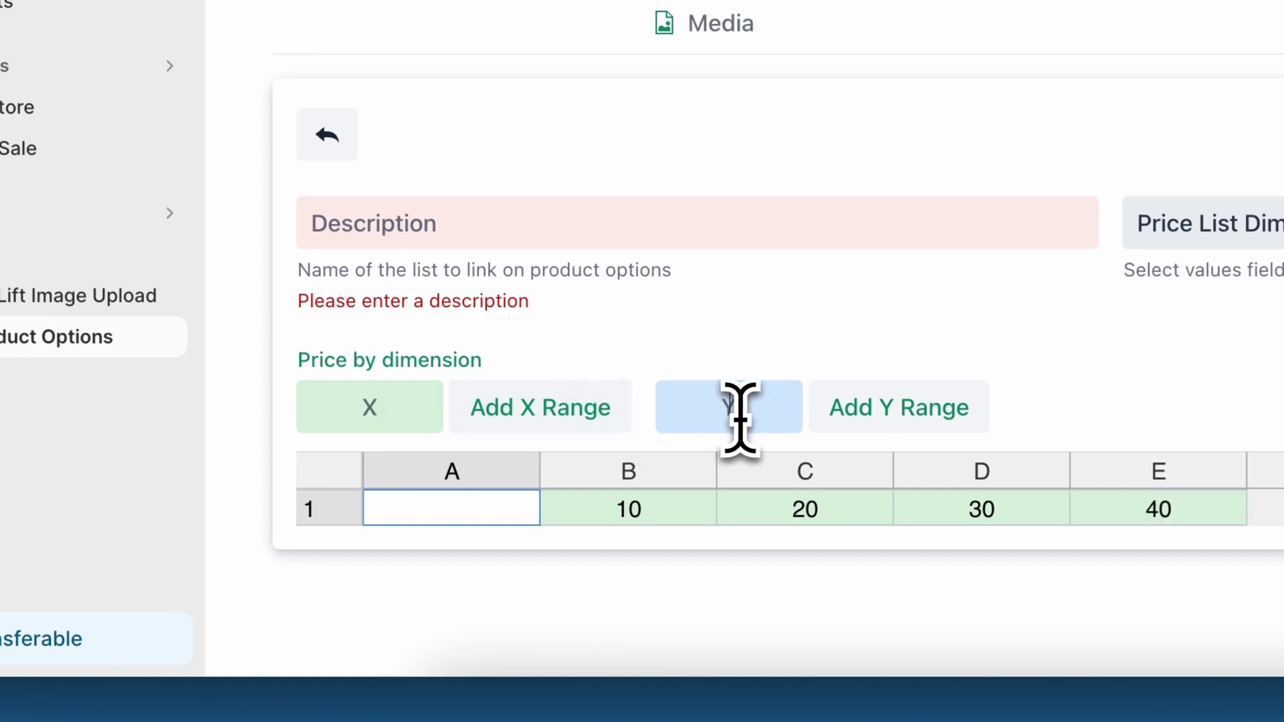
# Add height ranges 10, 20 and 30 as Y rows
pyautogui.click(848, 422)
pyautogui.click(756, 408)
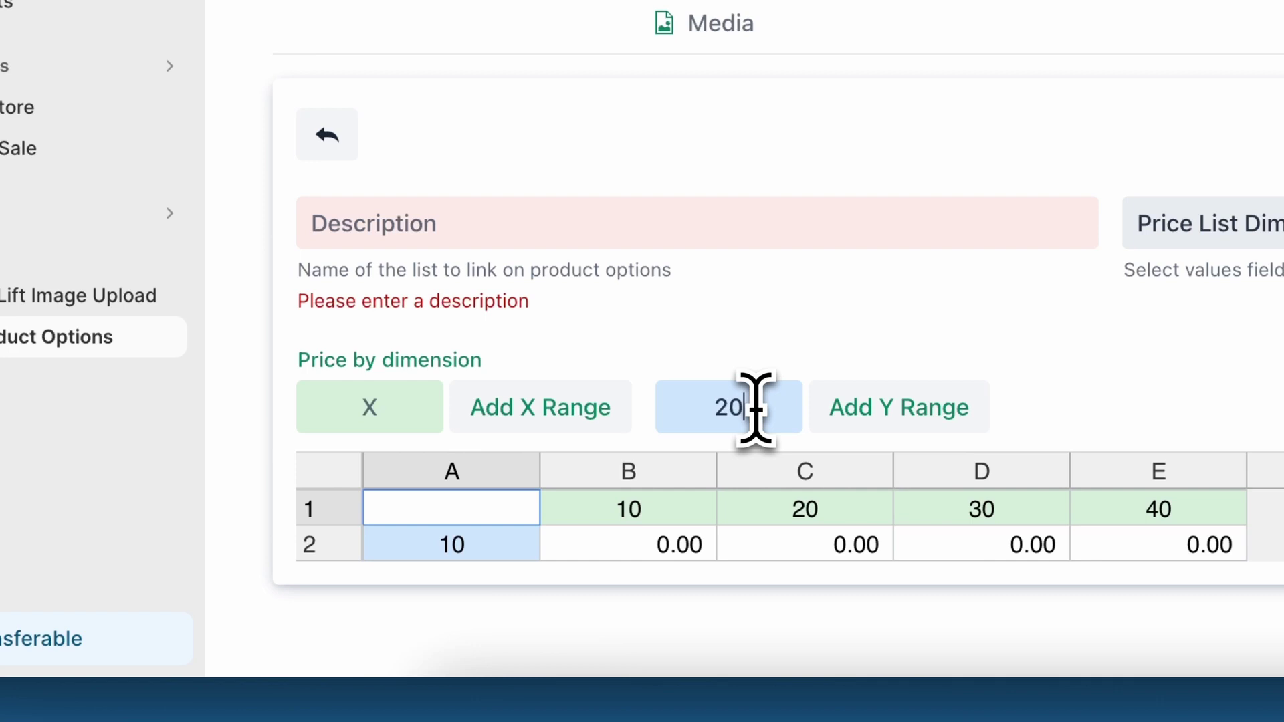
pyautogui.click(856, 393)
pyautogui.click(754, 405)
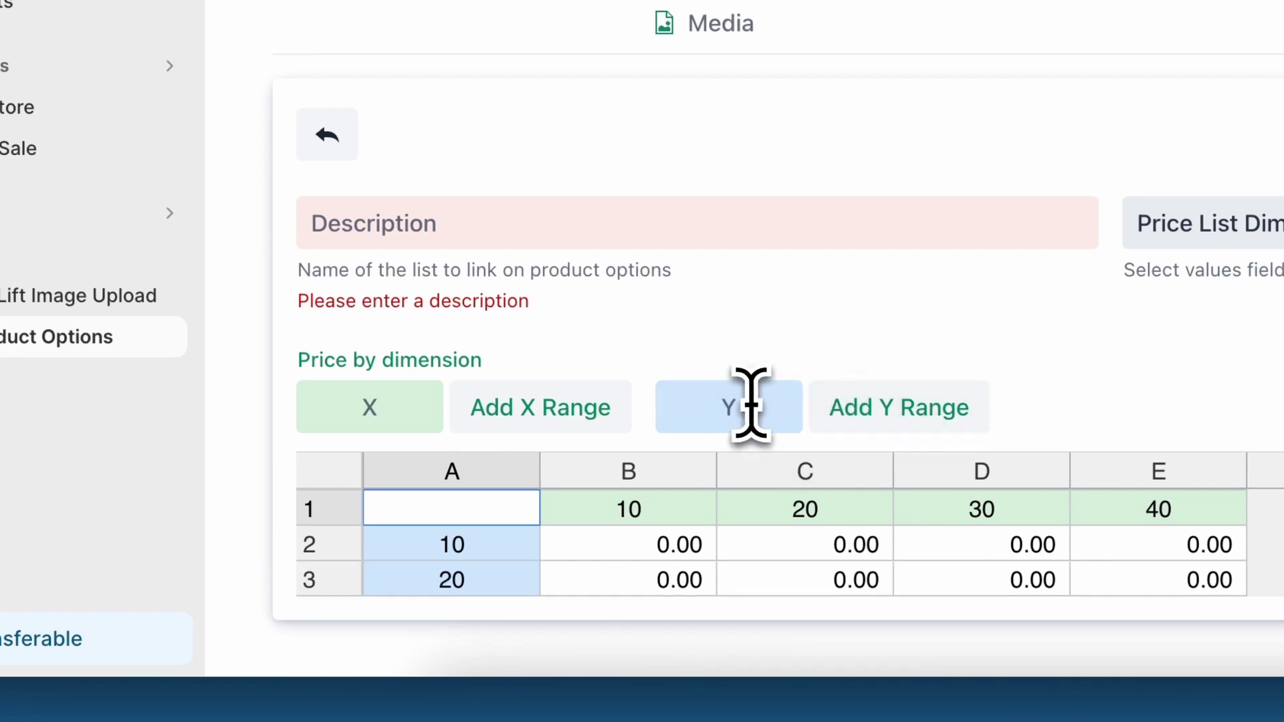
pyautogui.click(851, 423)
pyautogui.click(747, 412)
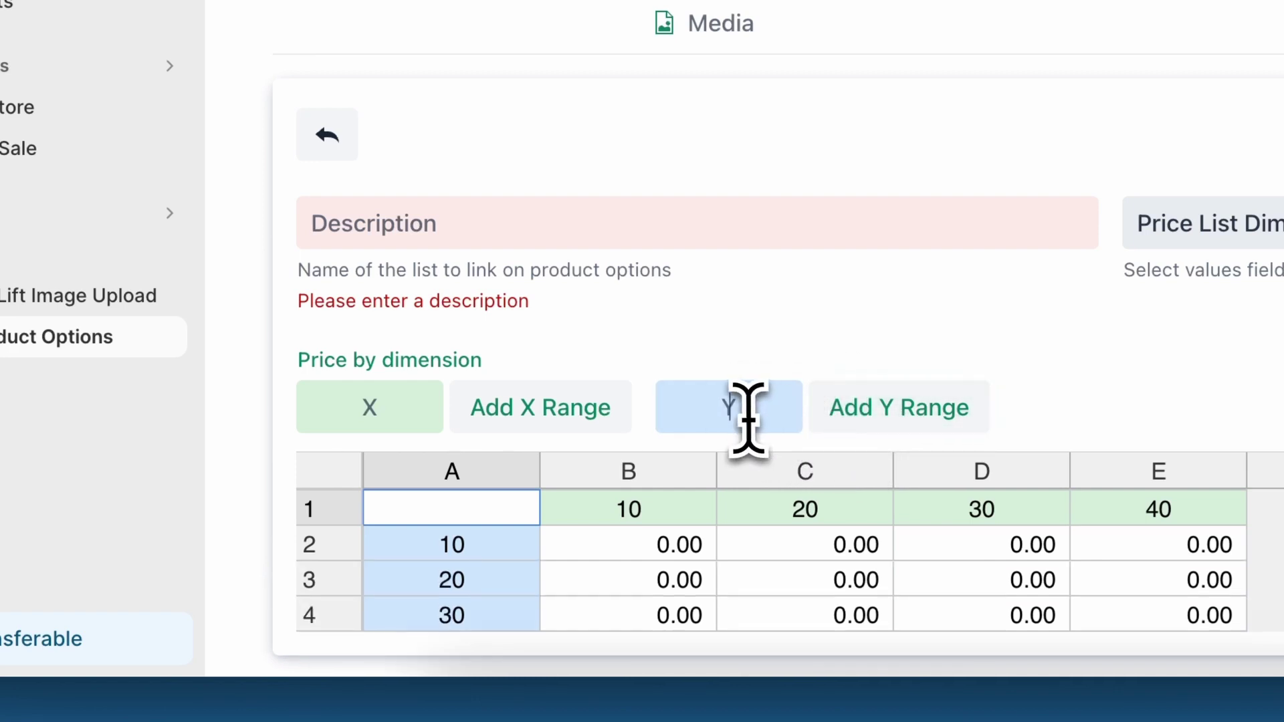
pyautogui.scroll(-1, 747, 420)
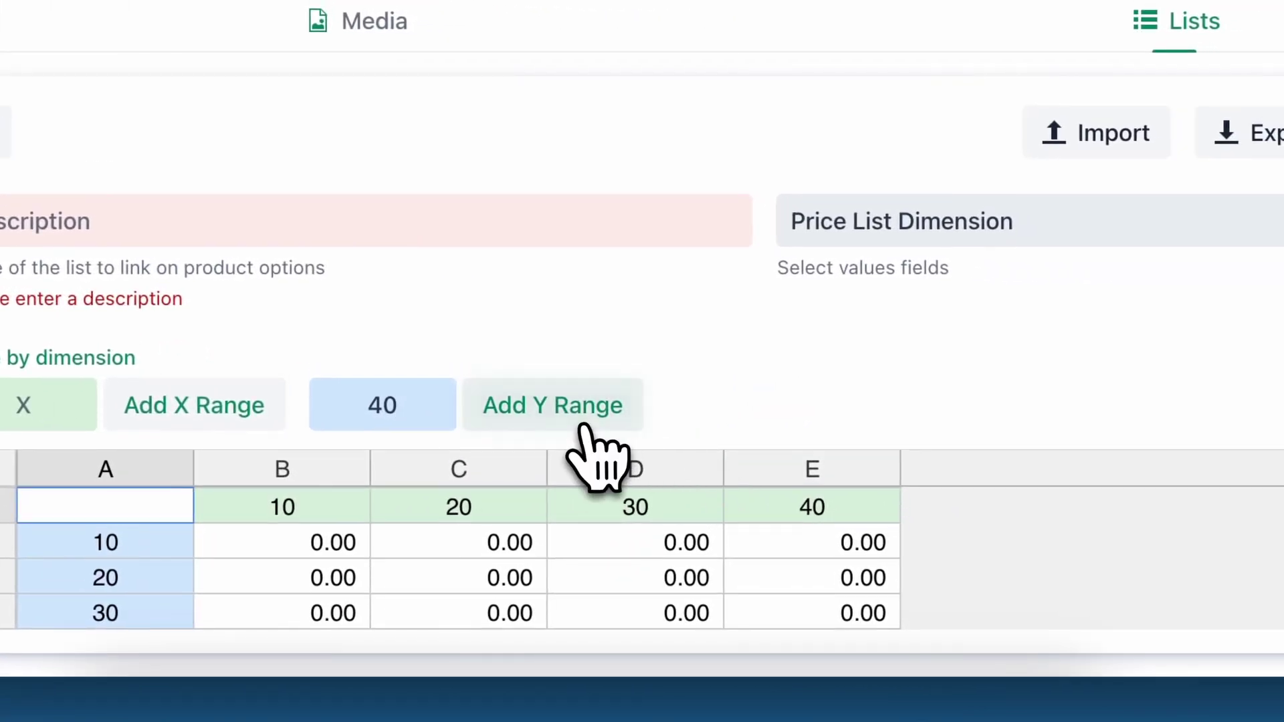
# Add a height row of 40, price 10×10 at 100.00 and 20×10 at 200.00, then return to Product Options
pyautogui.click(583, 423)
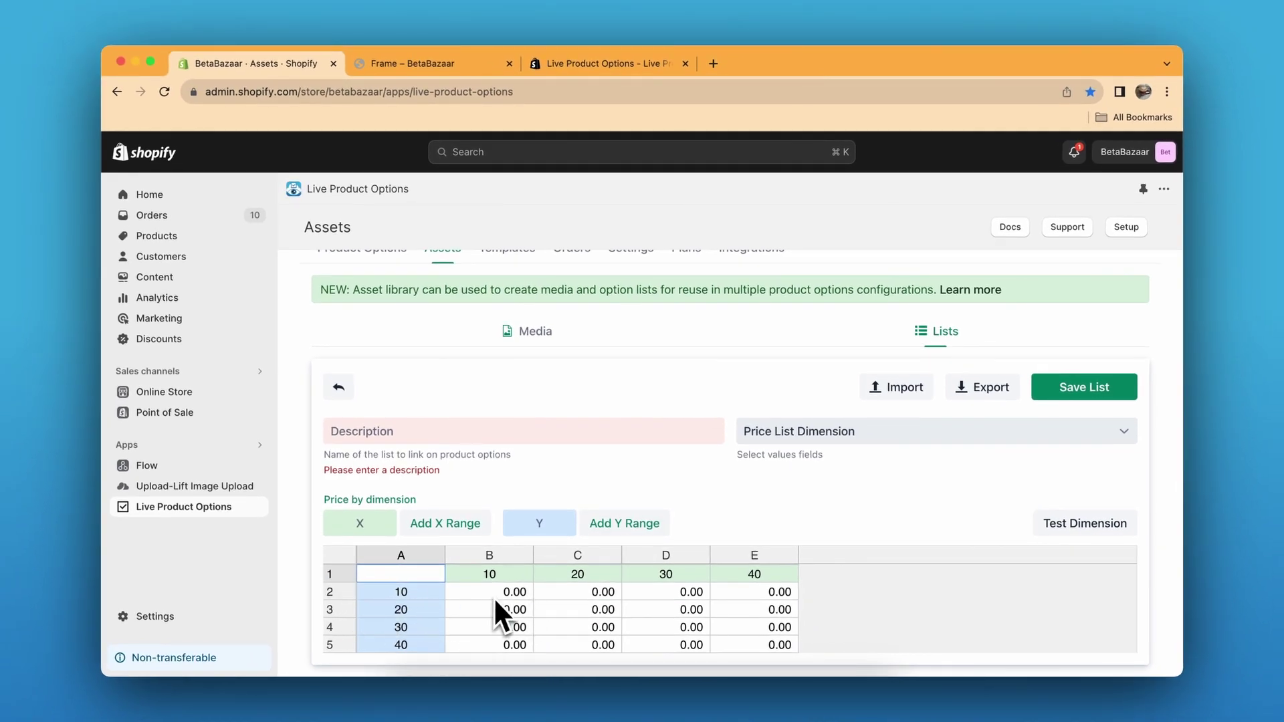
pyautogui.click(468, 594)
pyautogui.write('0')
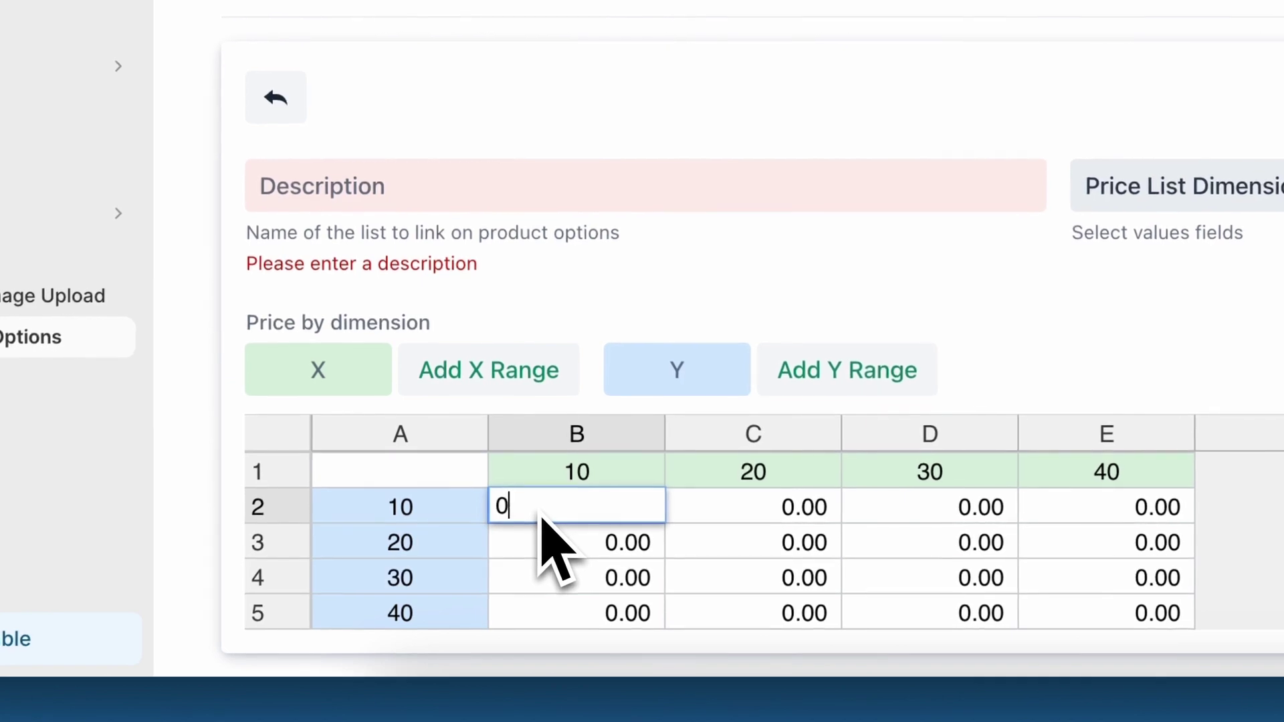
pyautogui.press('BackSpace')
pyautogui.write('100')
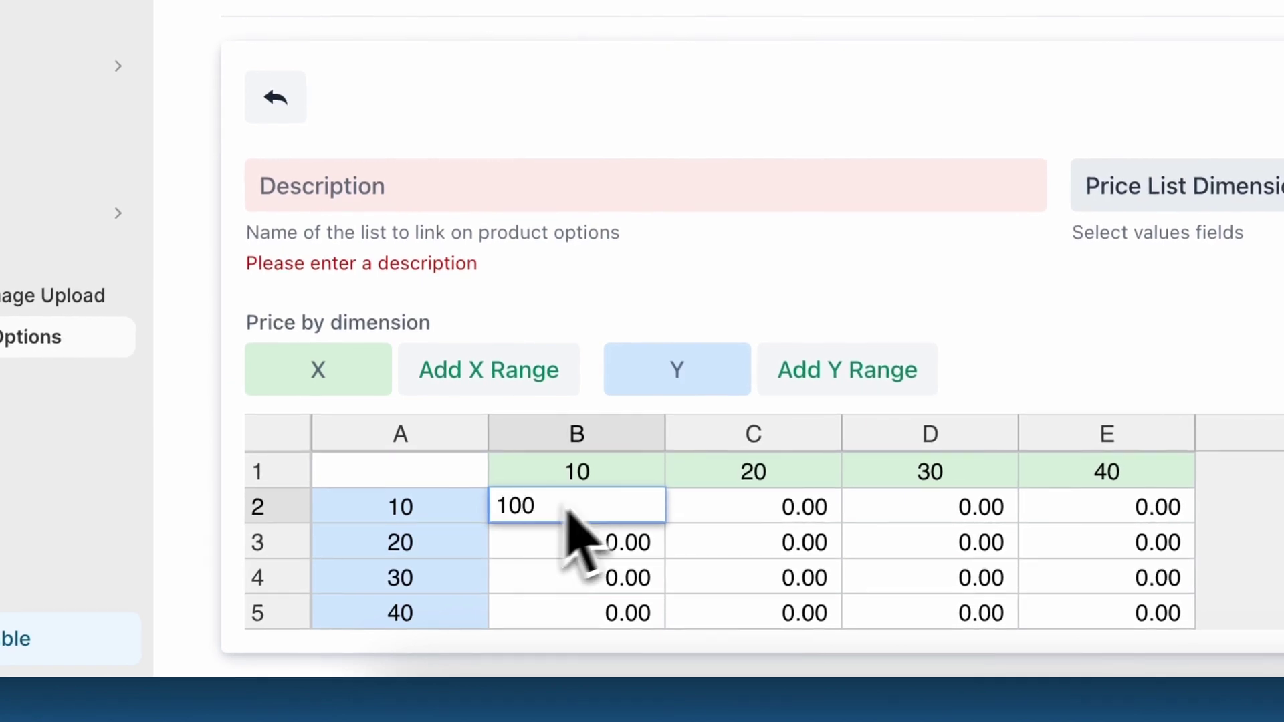
pyautogui.click(747, 521)
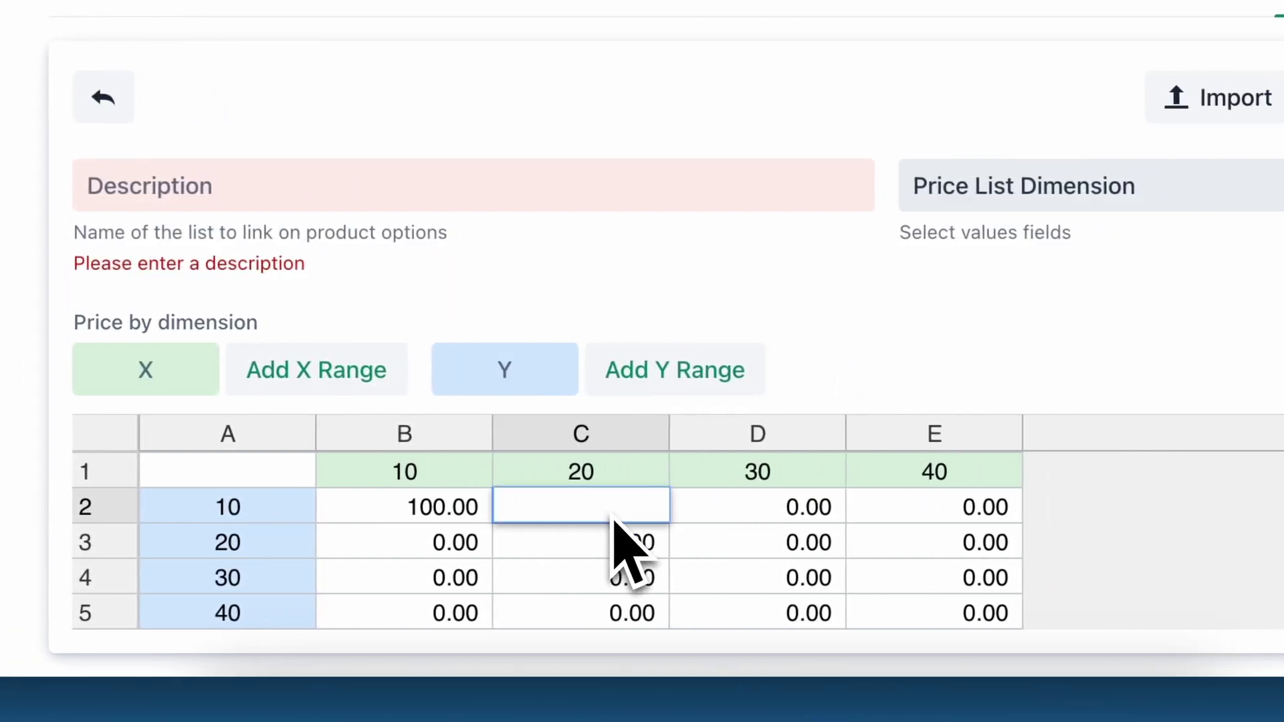
pyautogui.click(750, 515)
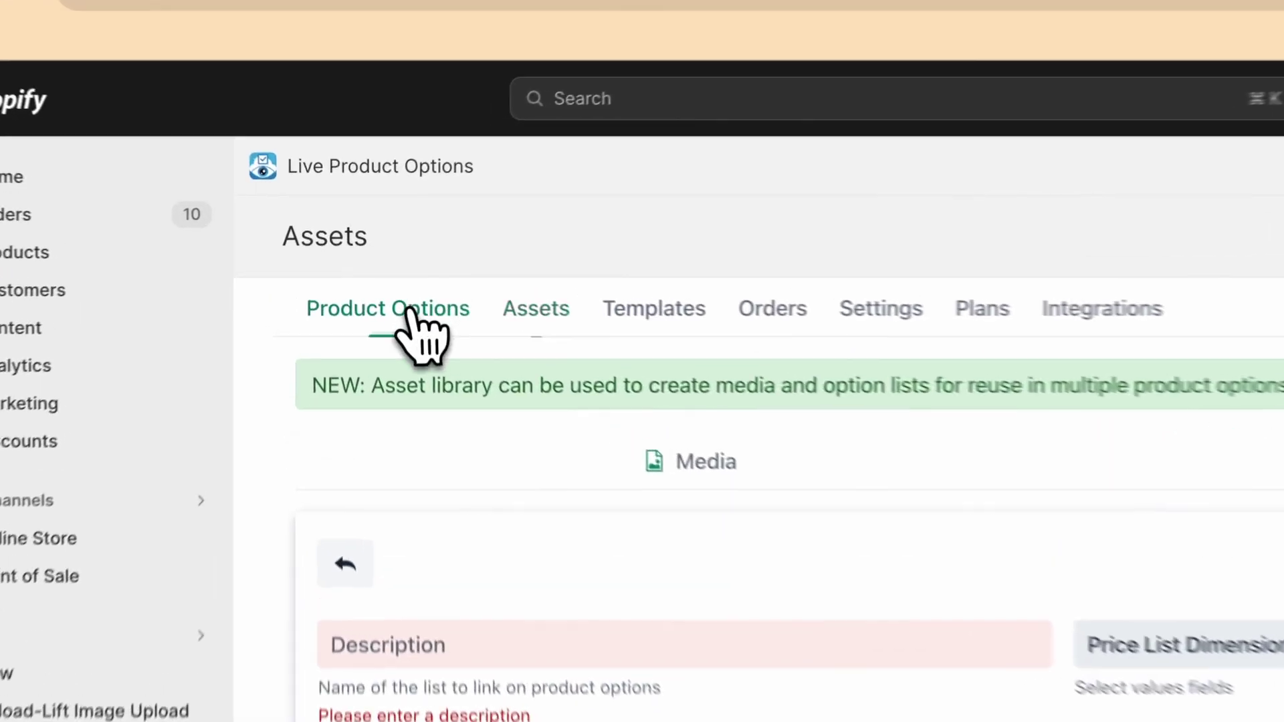
pyautogui.click(375, 268)
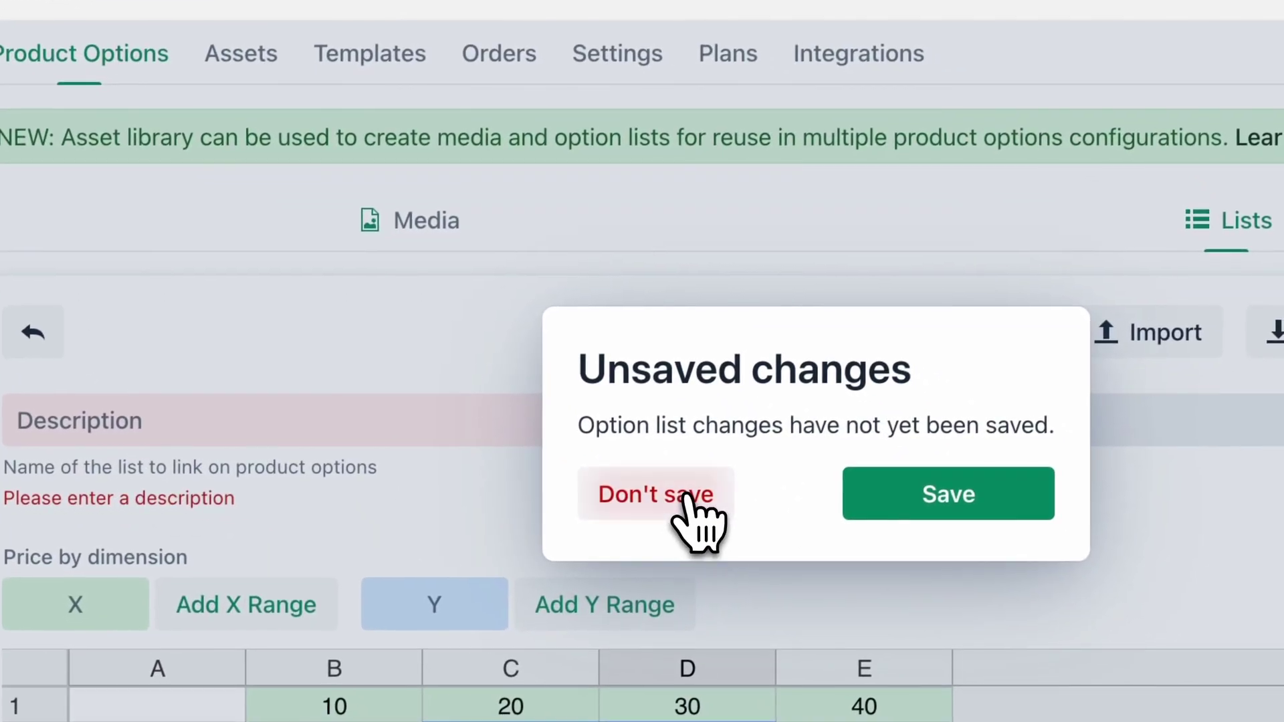
# Discard the unsaved list and return to the frame area option
pyautogui.click(839, 630)
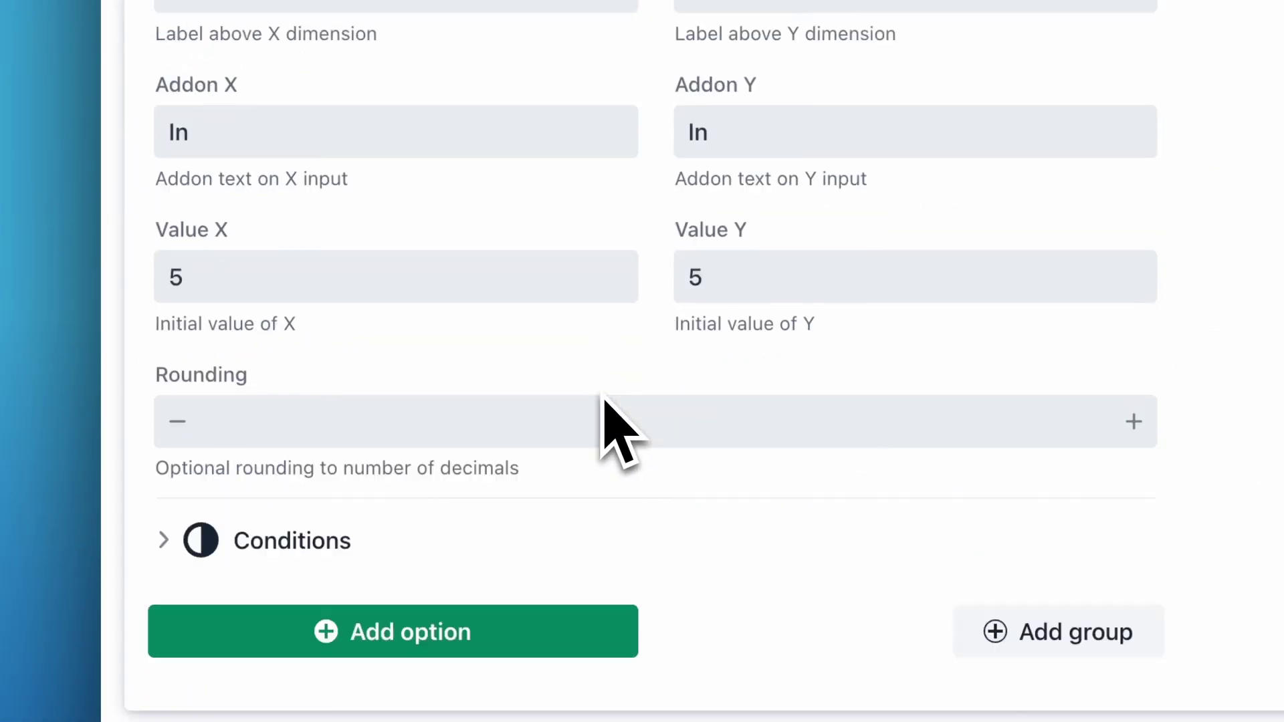
pyautogui.scroll(15, 593, 321)
# Review the frame area option's advanced tiered-price help text and highlight the 5x5=25.00 Sq.in preview label
pyautogui.scroll(-2, 593, 287)
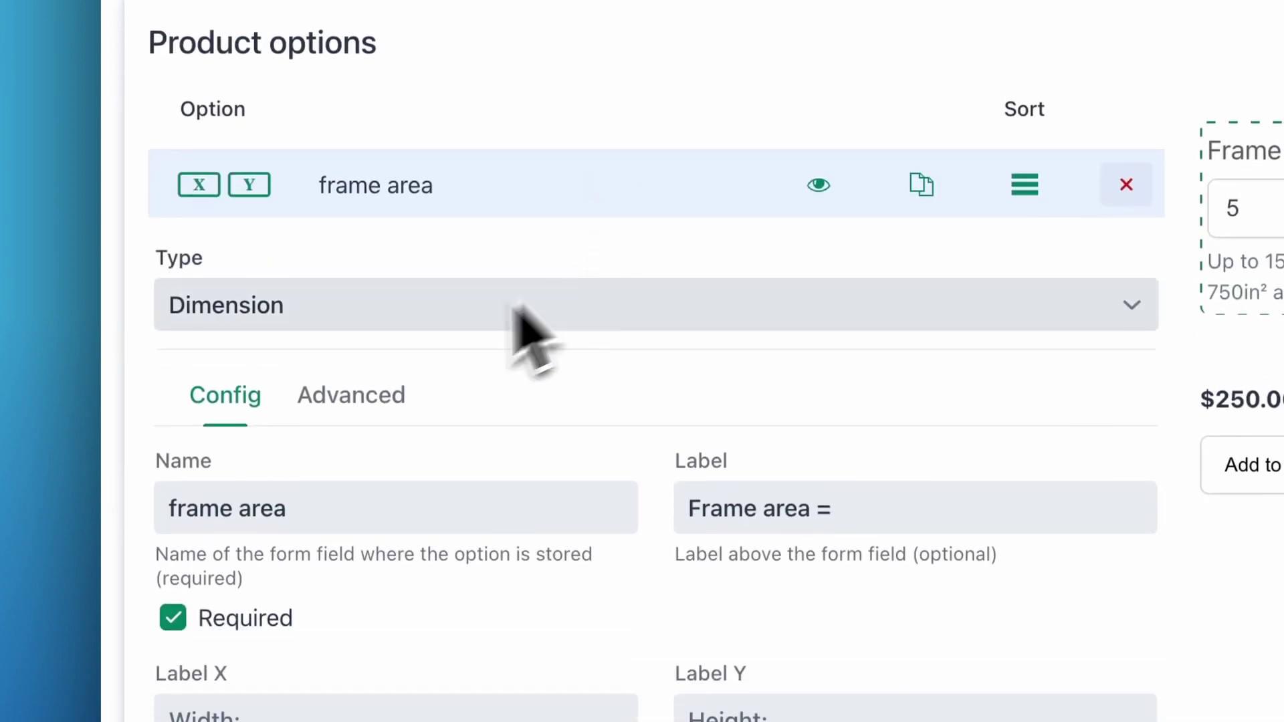
pyautogui.click(371, 405)
pyautogui.scroll(-20, 588, 501)
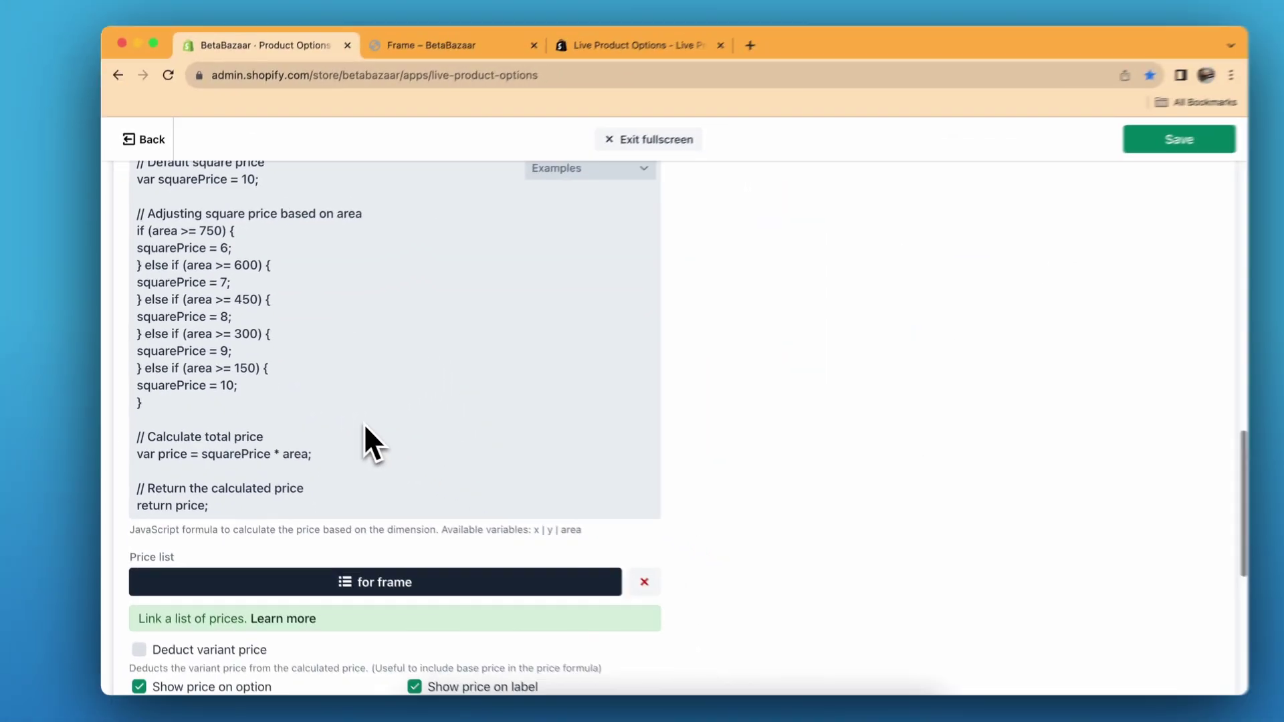
pyautogui.scroll(-3, 549, 481)
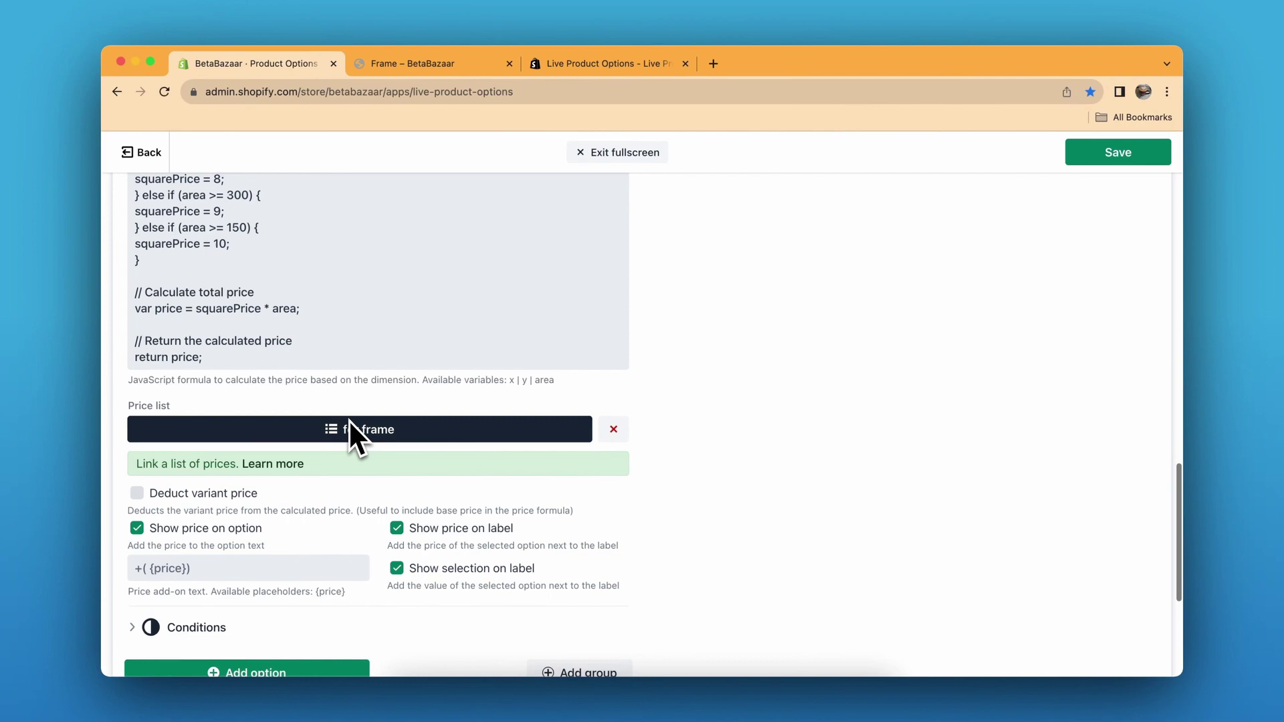
pyautogui.scroll(6, 348, 419)
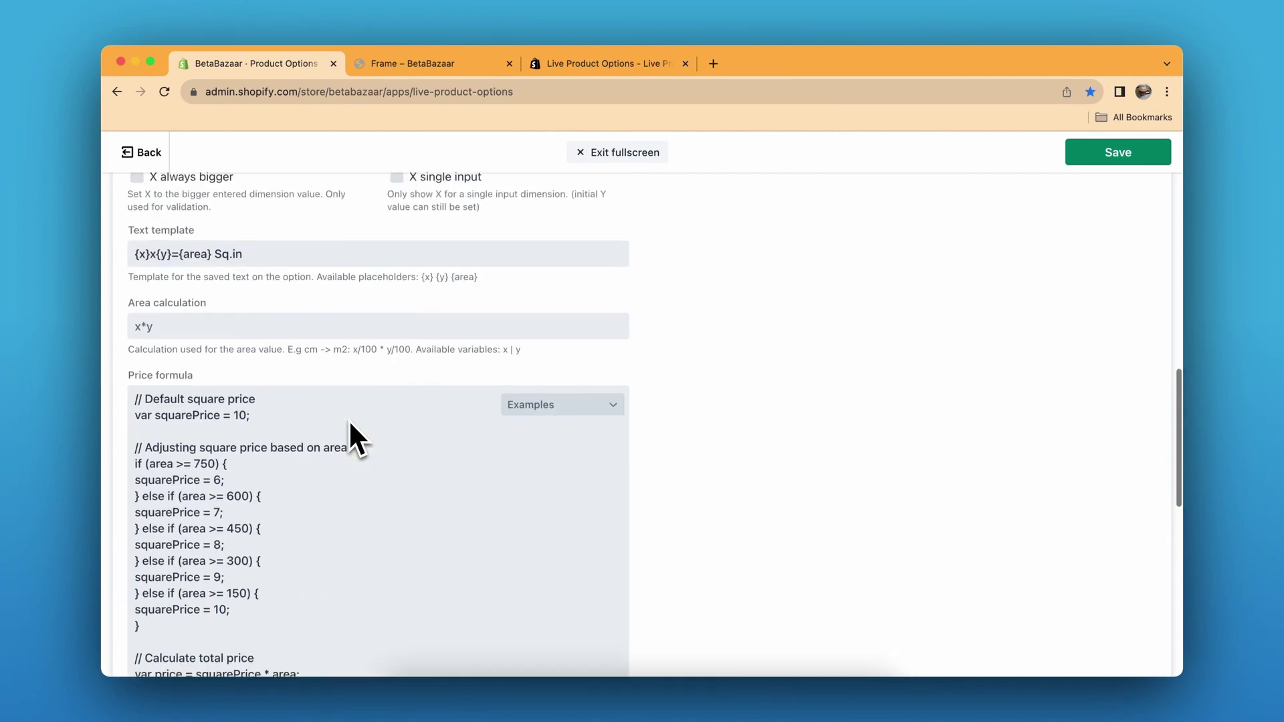
pyautogui.scroll(-4, 348, 419)
pyautogui.scroll(-3, 348, 419)
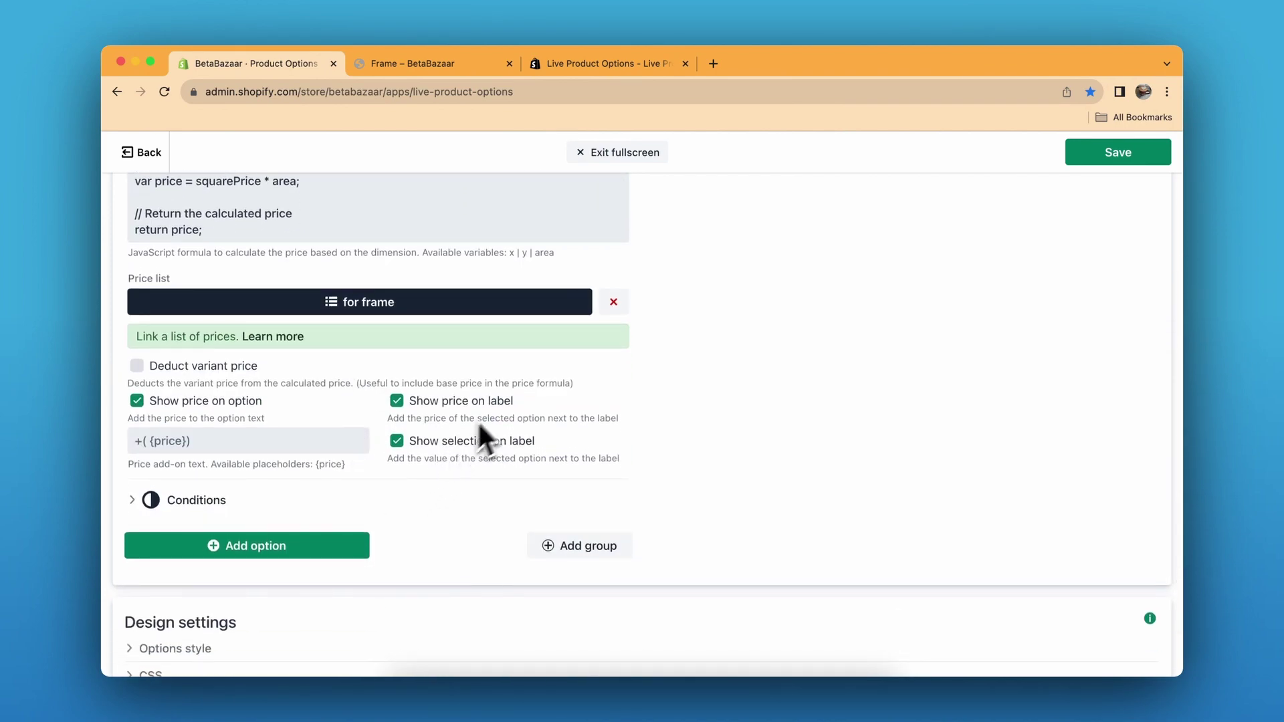
pyautogui.scroll(15, 702, 430)
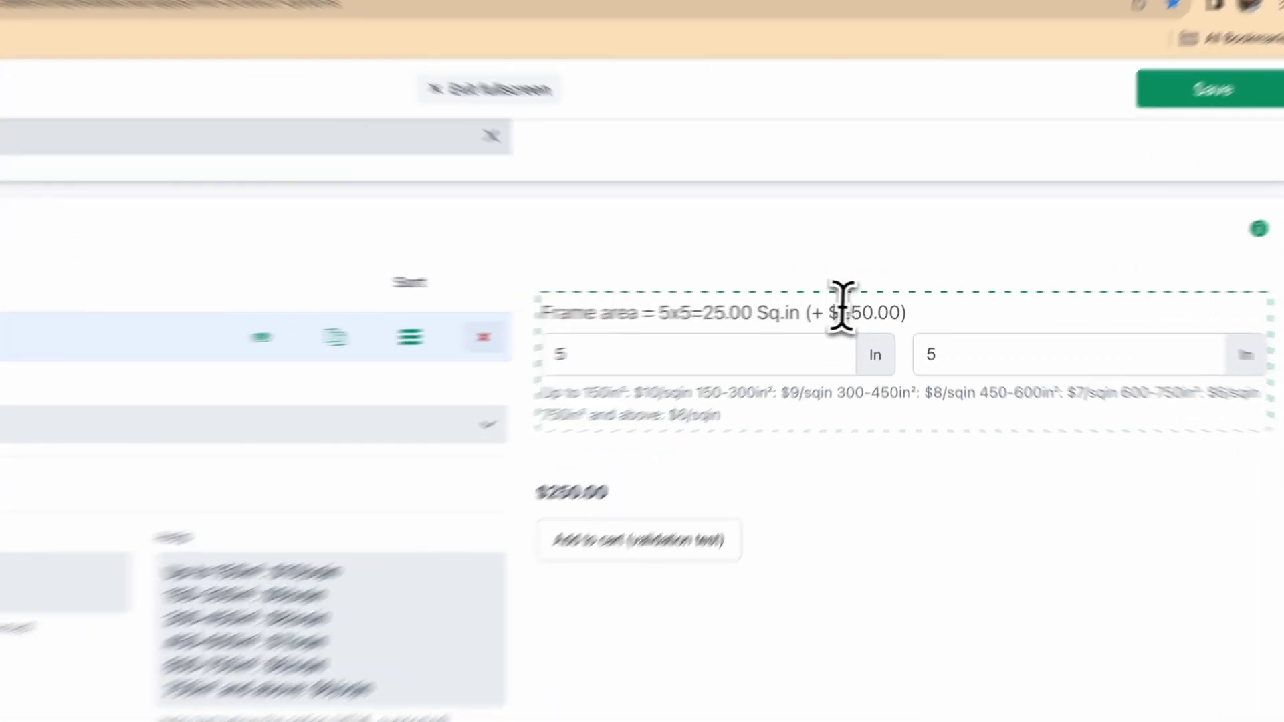
pyautogui.moveTo(809, 312); pyautogui.dragTo(702, 319)
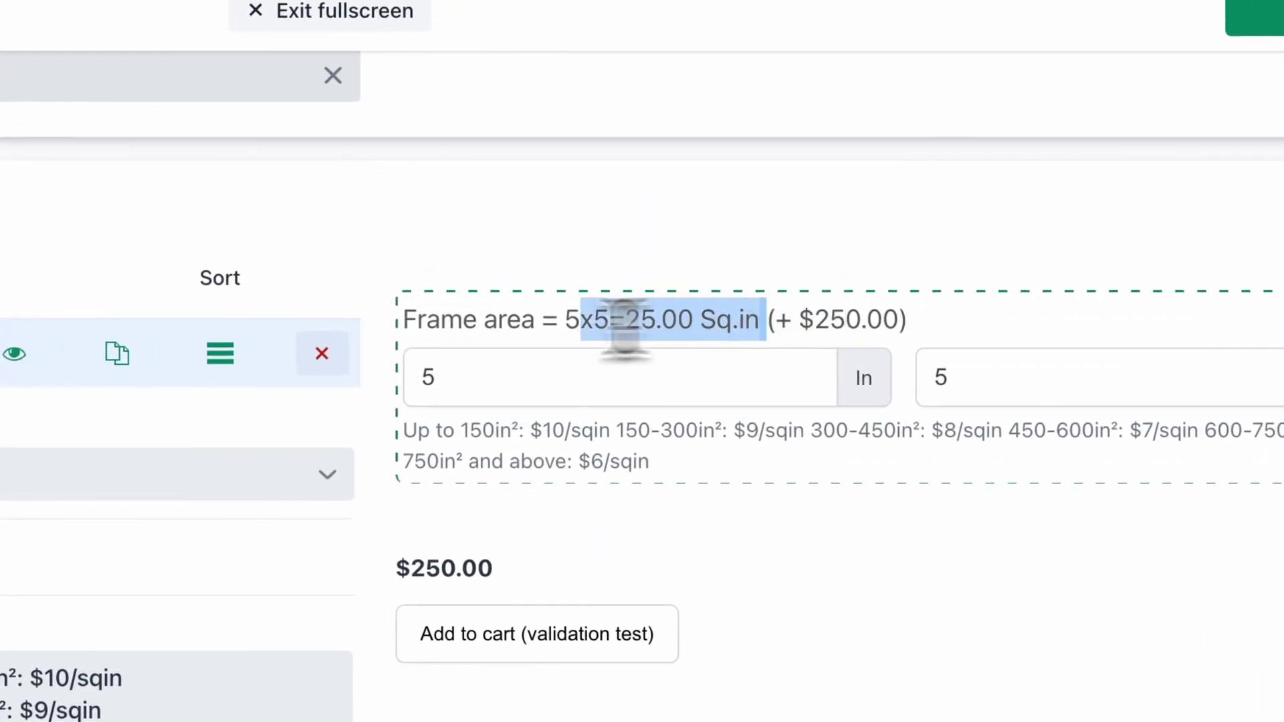
pyautogui.scroll(-10, 564, 330)
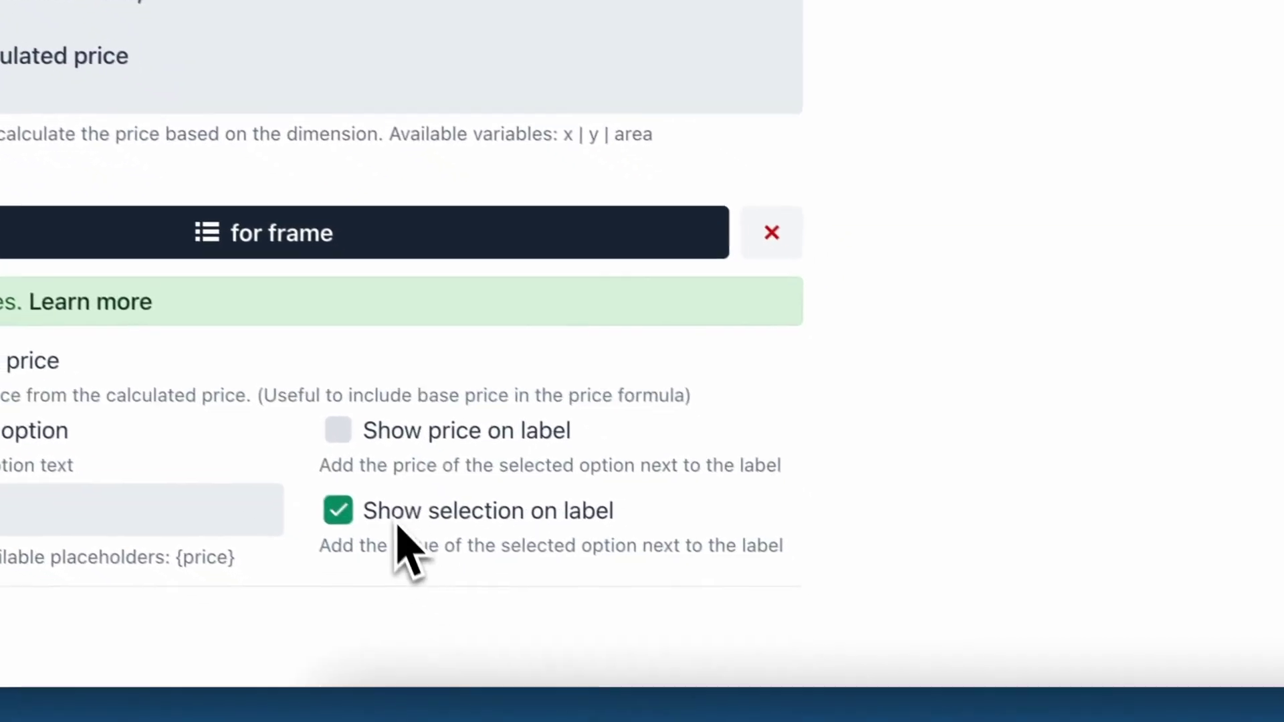
# Turn off Show selection on label and turn on Show price on label
pyautogui.click(471, 574)
pyautogui.click(406, 422)
pyautogui.scroll(10, 615, 501)
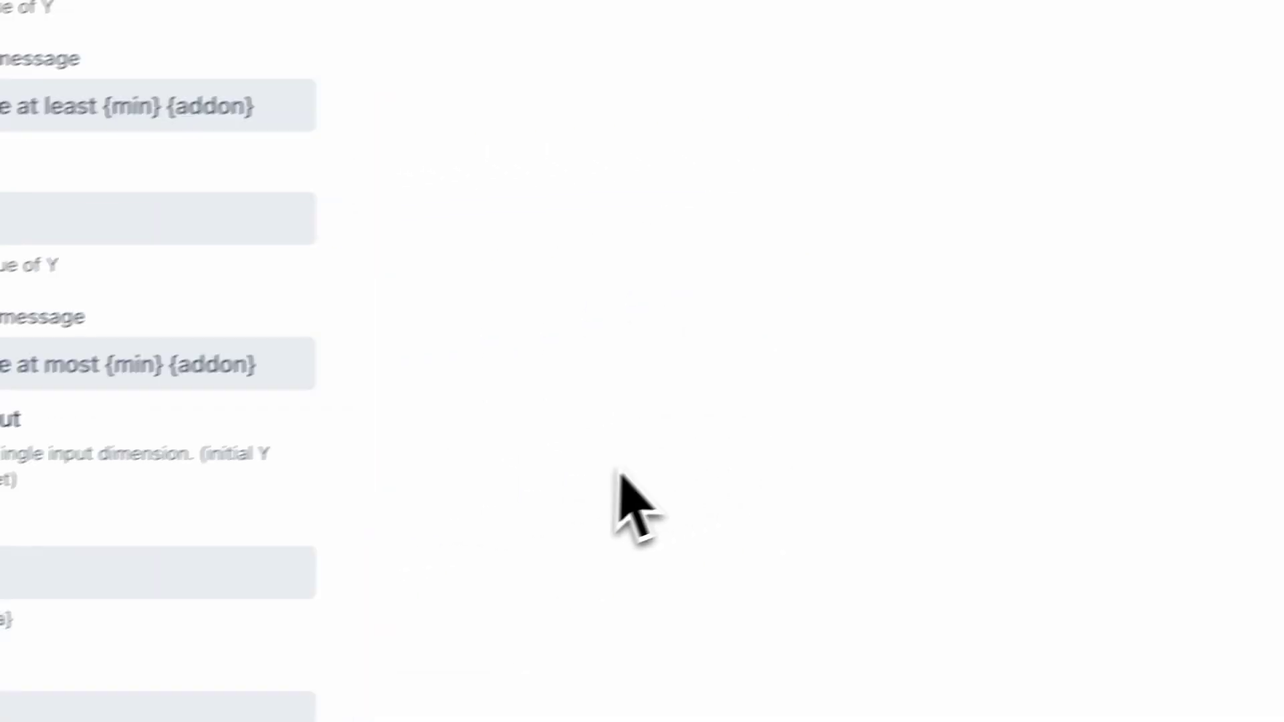
# Test the preview width at 10, then 5, restoring 5x5=25.00 Sq.in (+ $250.00)
pyautogui.click(554, 313)
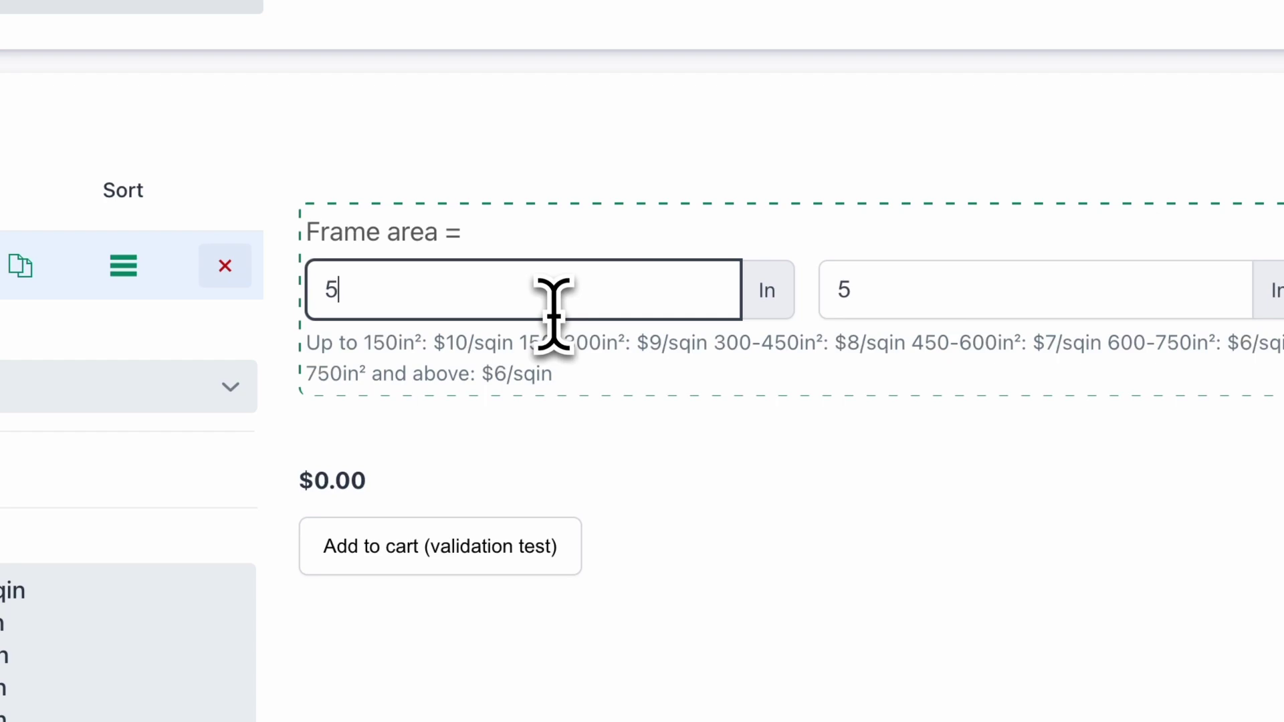
pyautogui.write('10')
pyautogui.click(841, 522)
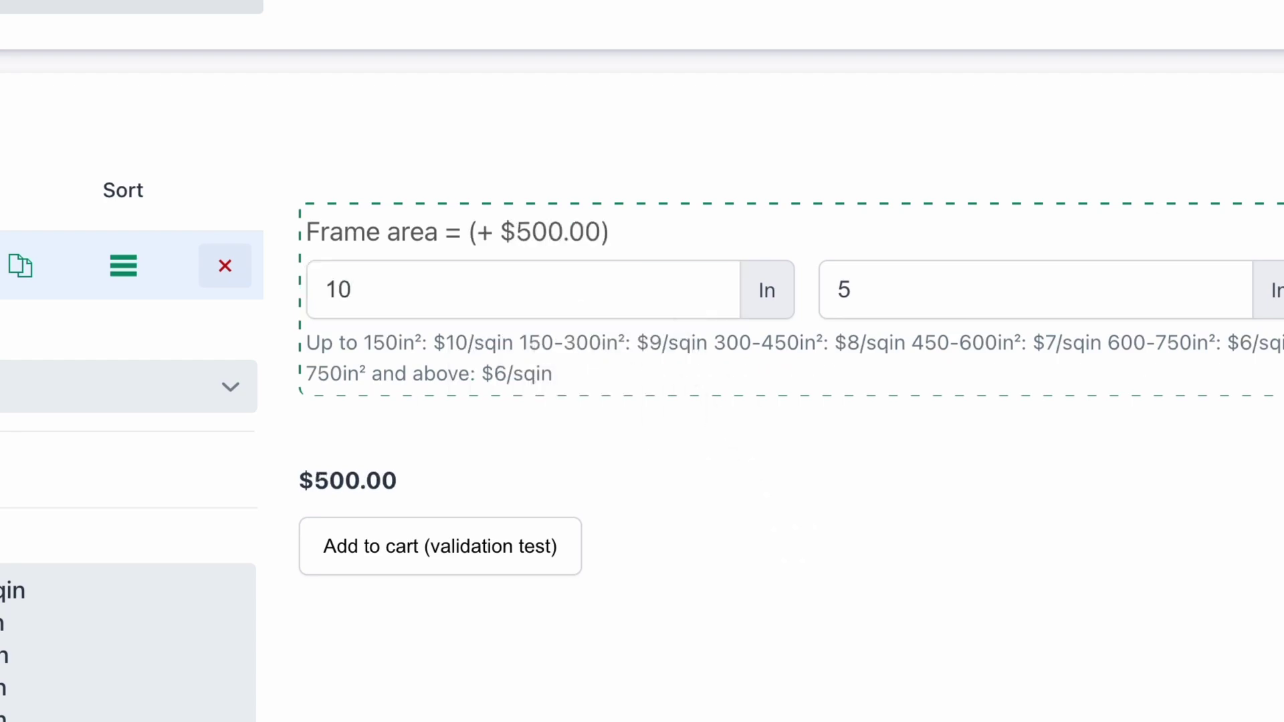
pyautogui.scroll(-10, 568, 244)
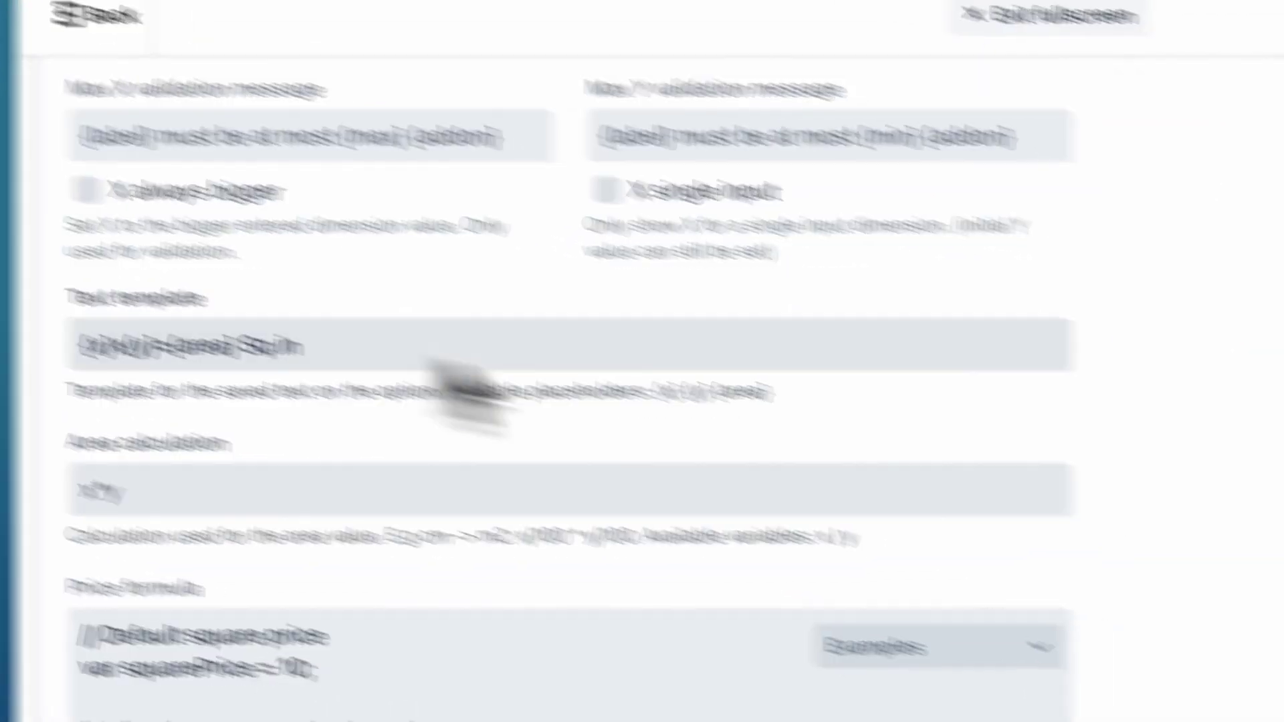
pyautogui.scroll(-5, 461, 394)
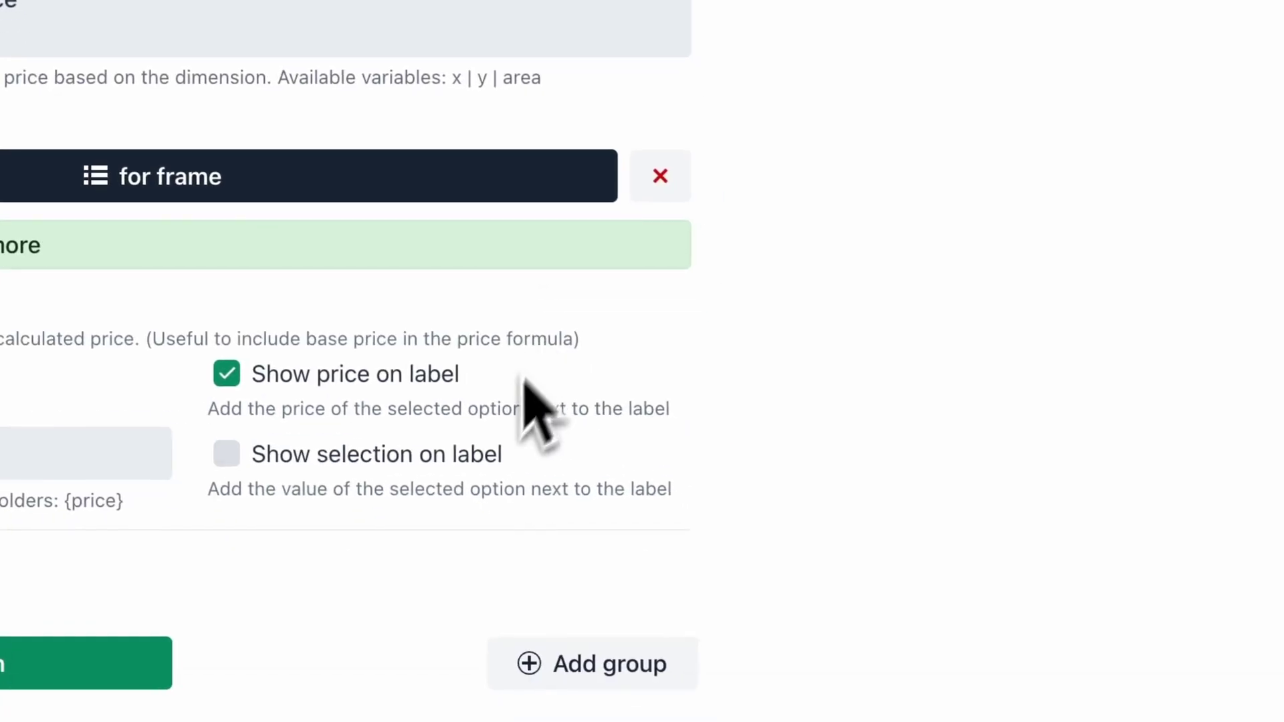
pyautogui.scroll(8, 539, 429)
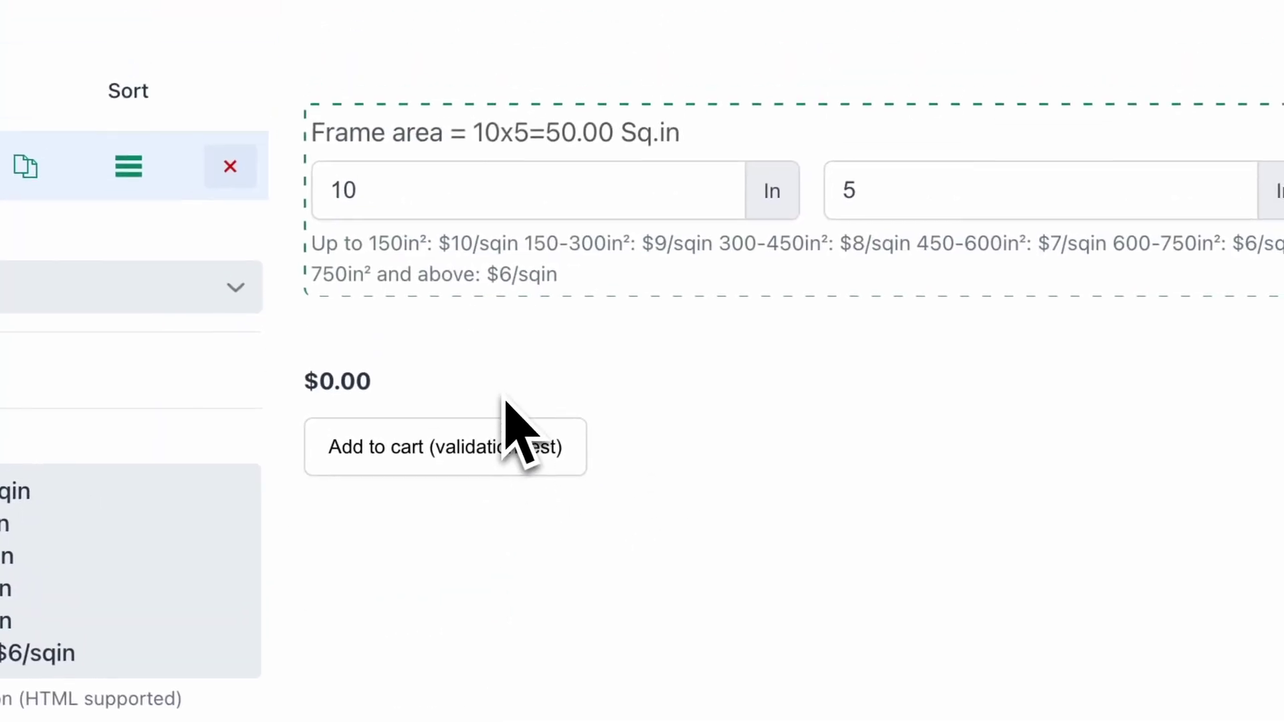
pyautogui.click(528, 287)
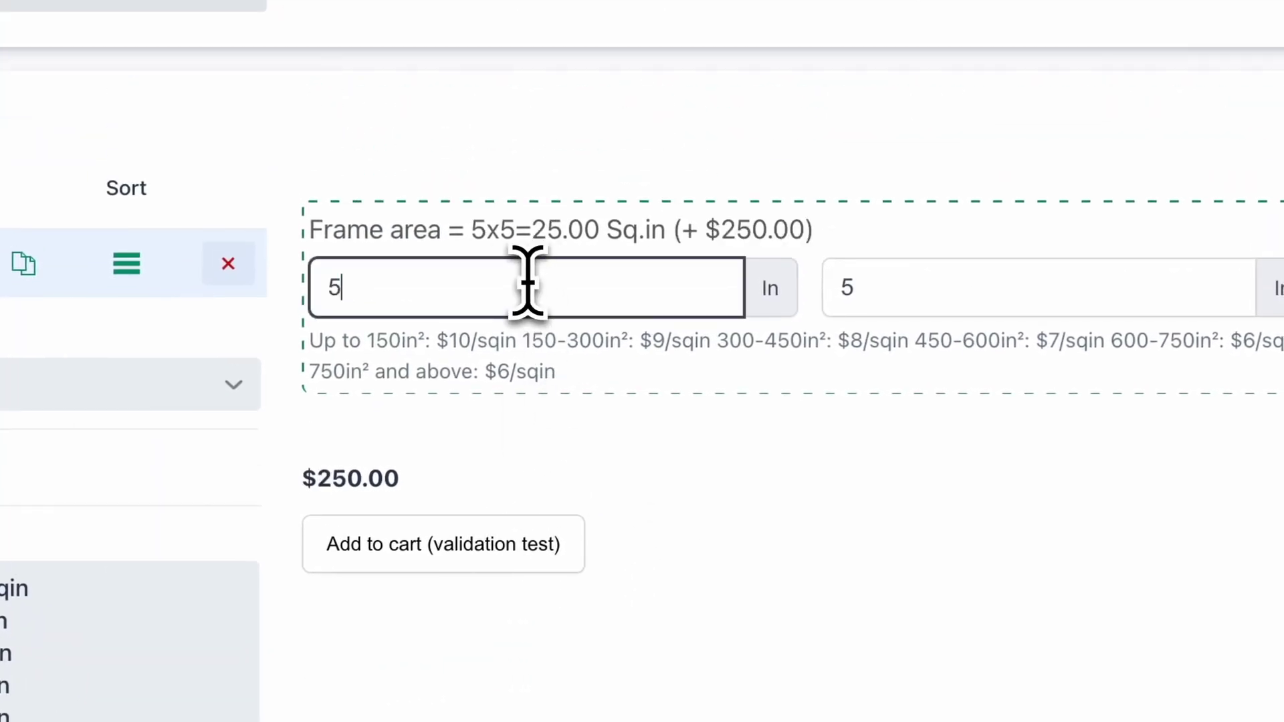
pyautogui.click(584, 388)
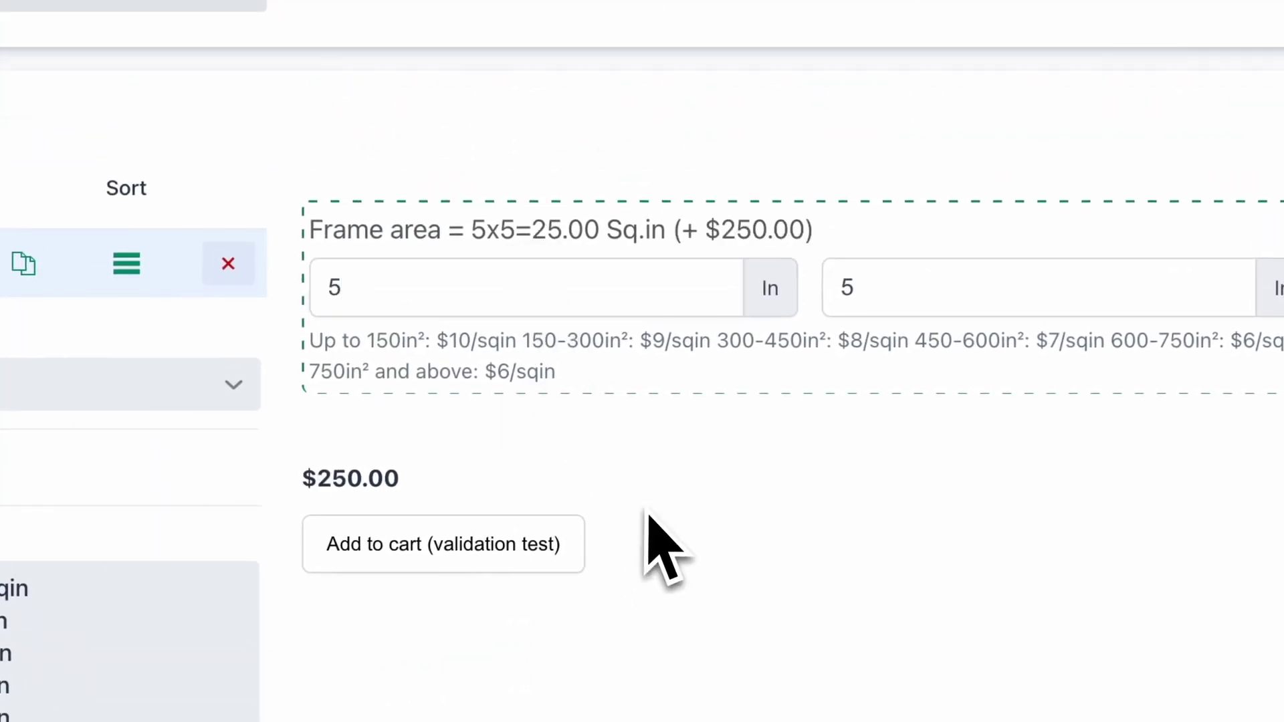
pyautogui.click(786, 226)
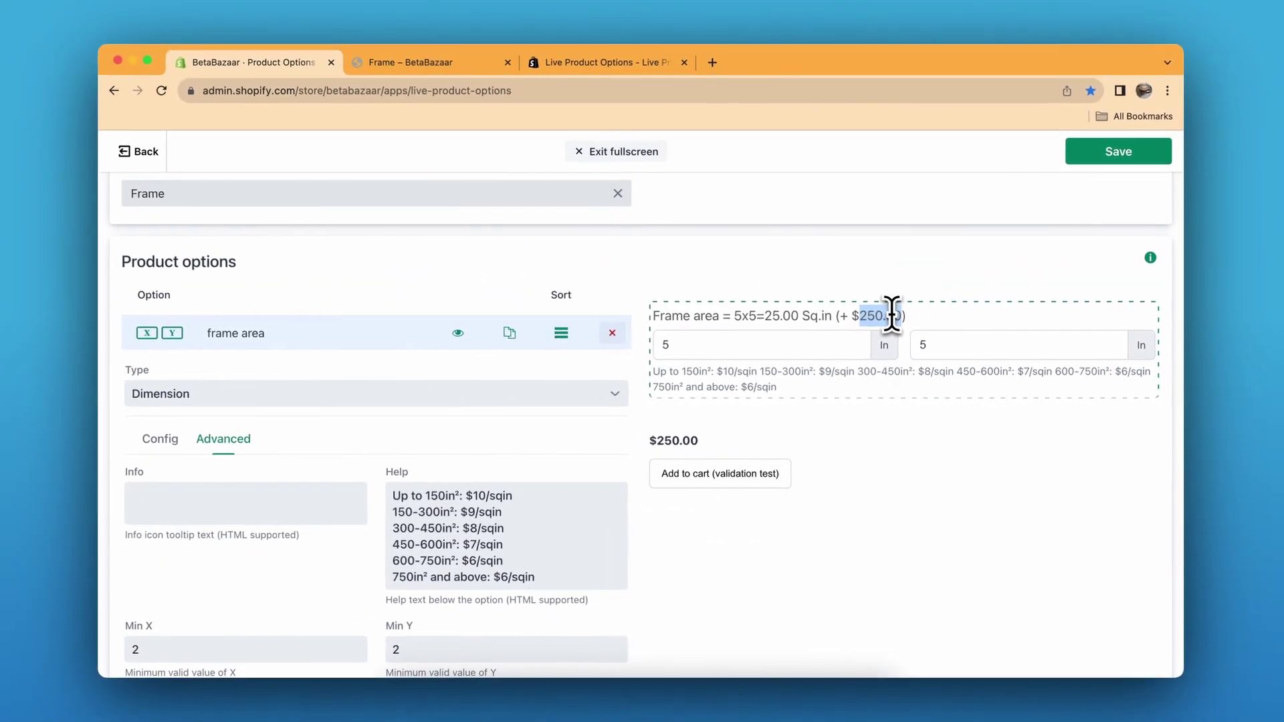
# Copy the entire tiered price formula code from the frame area option's Price formula field
pyautogui.scroll(-5, 786, 226)
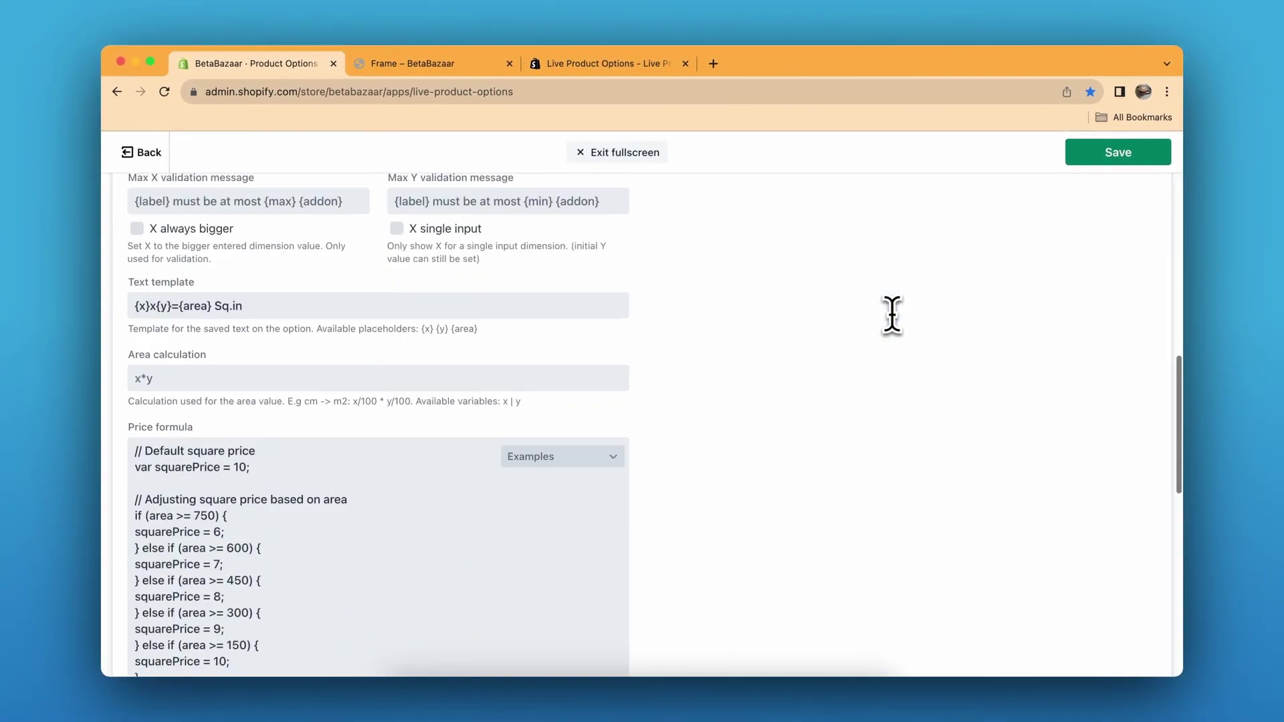
pyautogui.scroll(-7, 891, 314)
pyautogui.scroll(4, 893, 315)
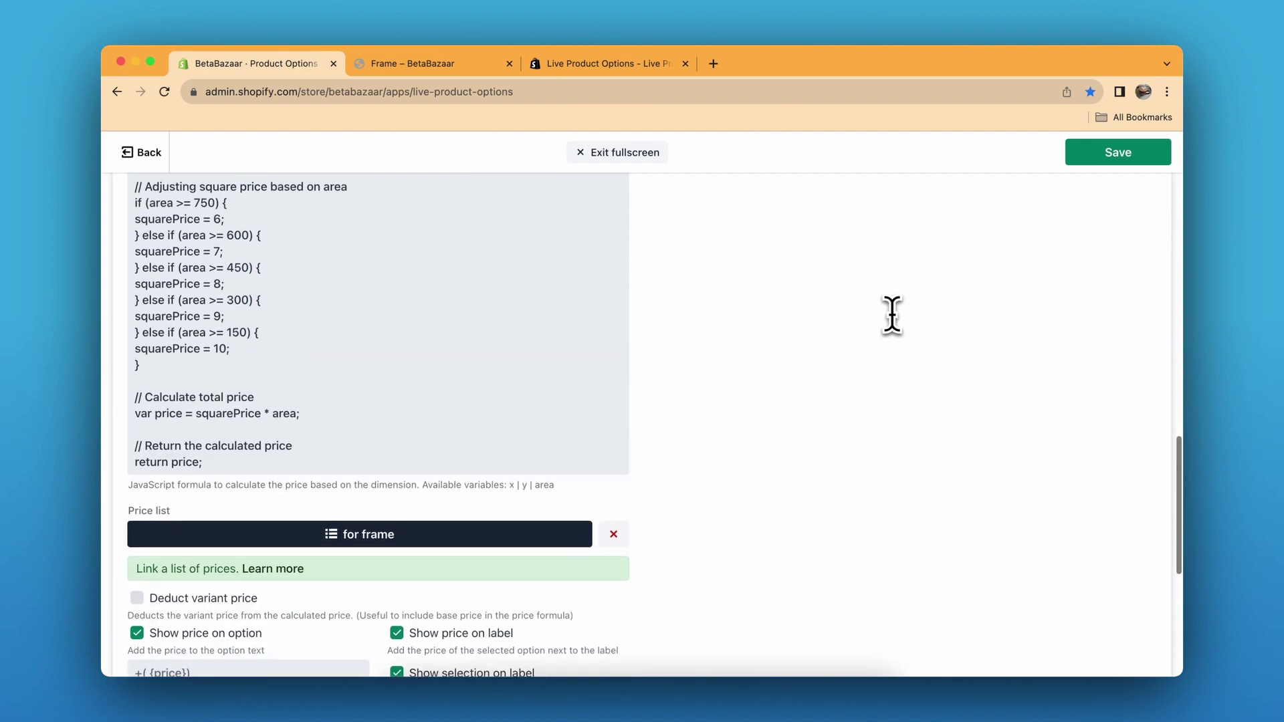
pyautogui.scroll(2, 327, 380)
pyautogui.moveTo(136, 217); pyautogui.dragTo(203, 582)
pyautogui.rightClick(368, 505)
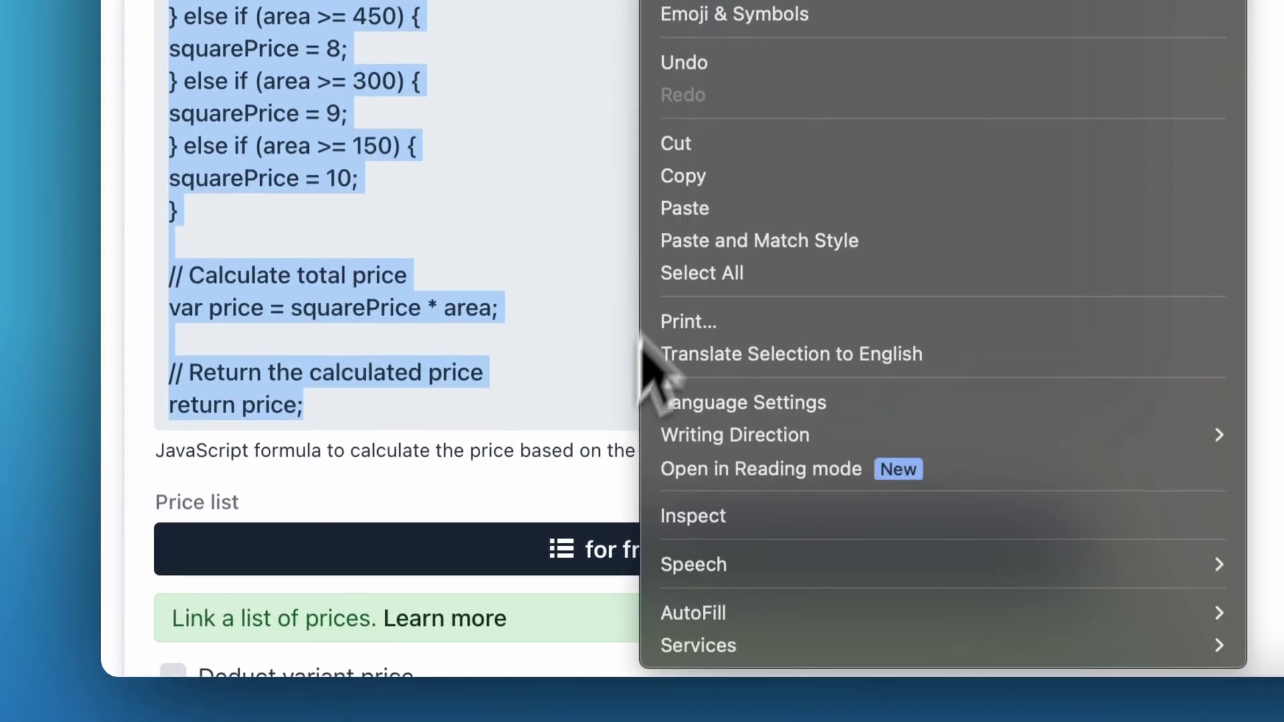
pyautogui.click(545, 545)
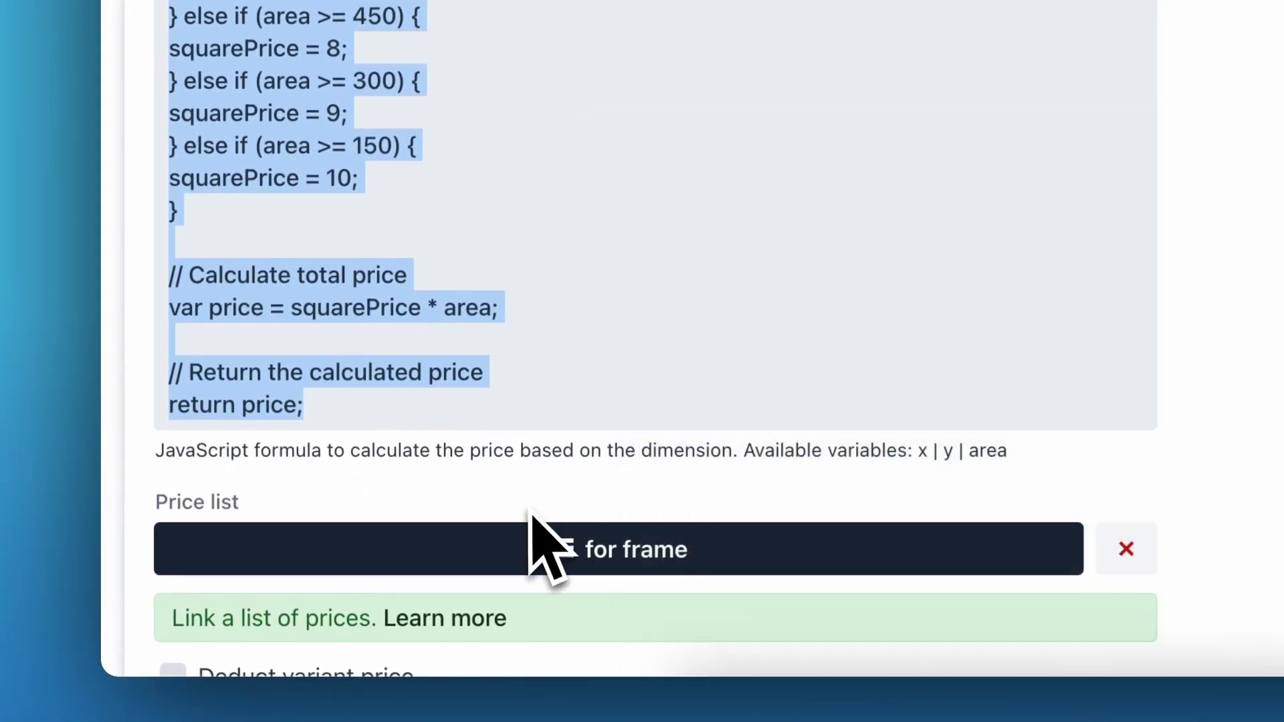
pyautogui.scroll(-4, 653, 559)
pyautogui.scroll(-3, 588, 320)
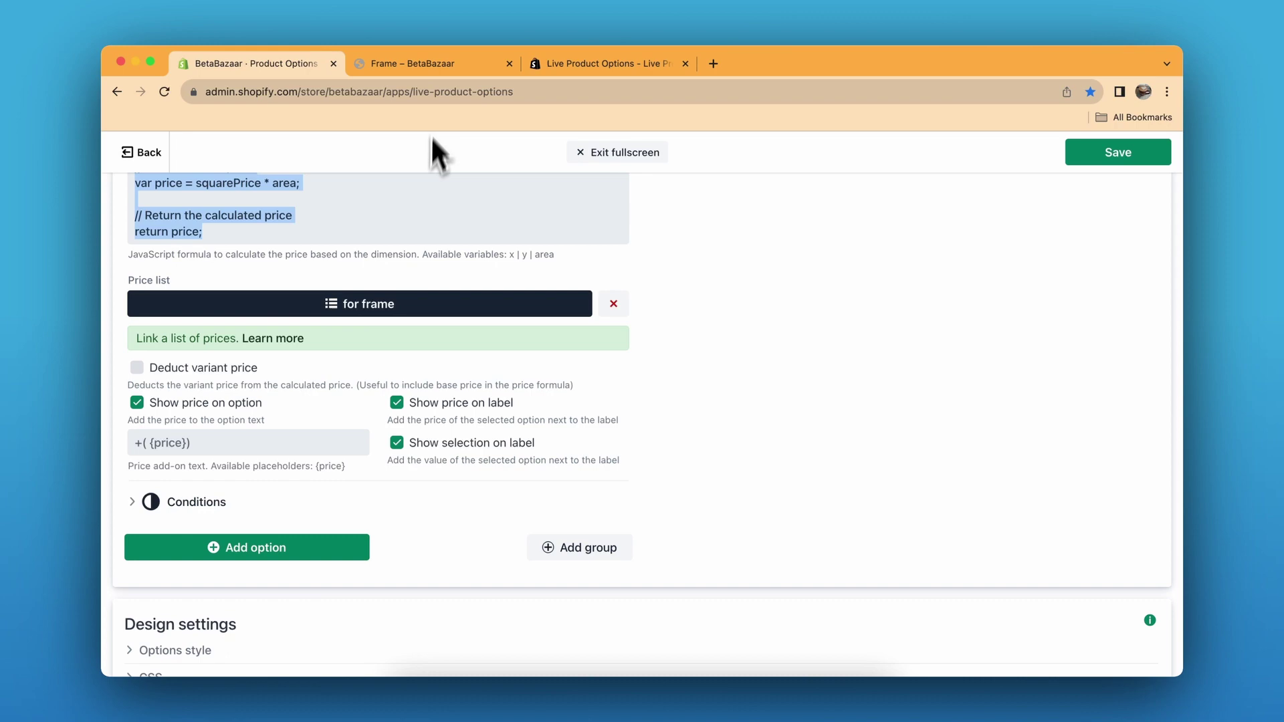
pyautogui.scroll(10, 610, 275)
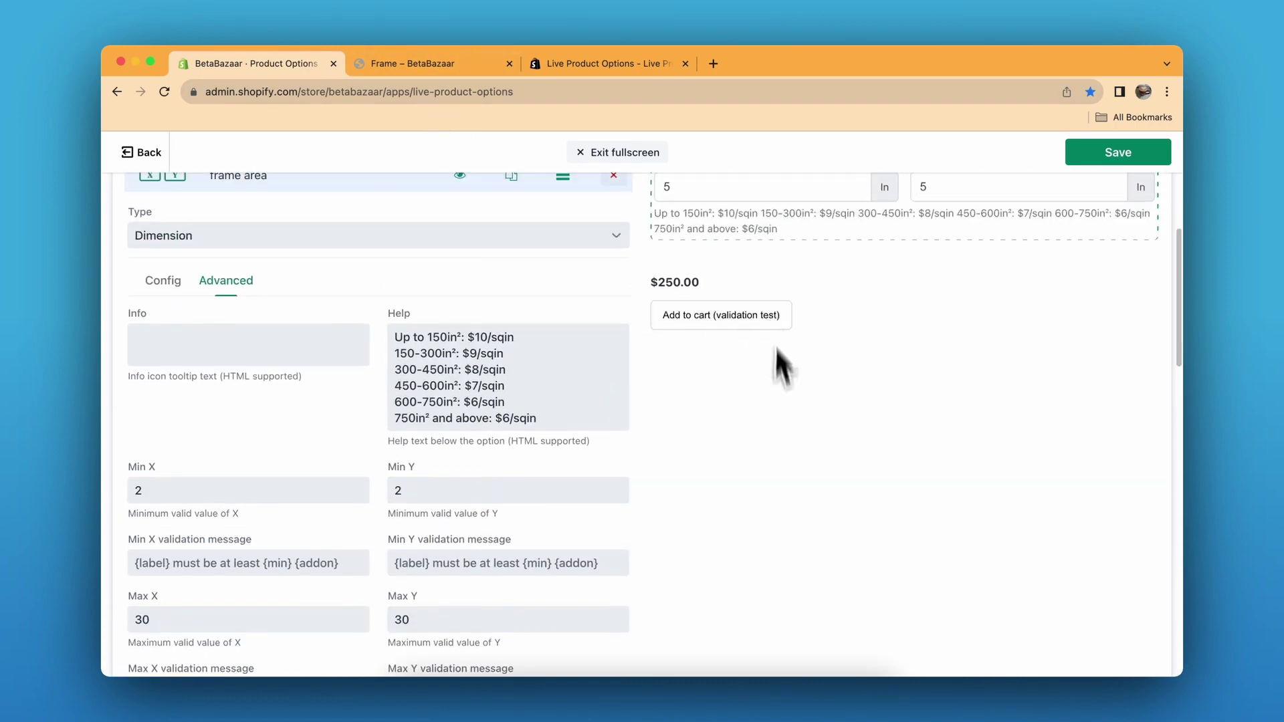
pyautogui.scroll(5, 774, 364)
pyautogui.scroll(1, 795, 535)
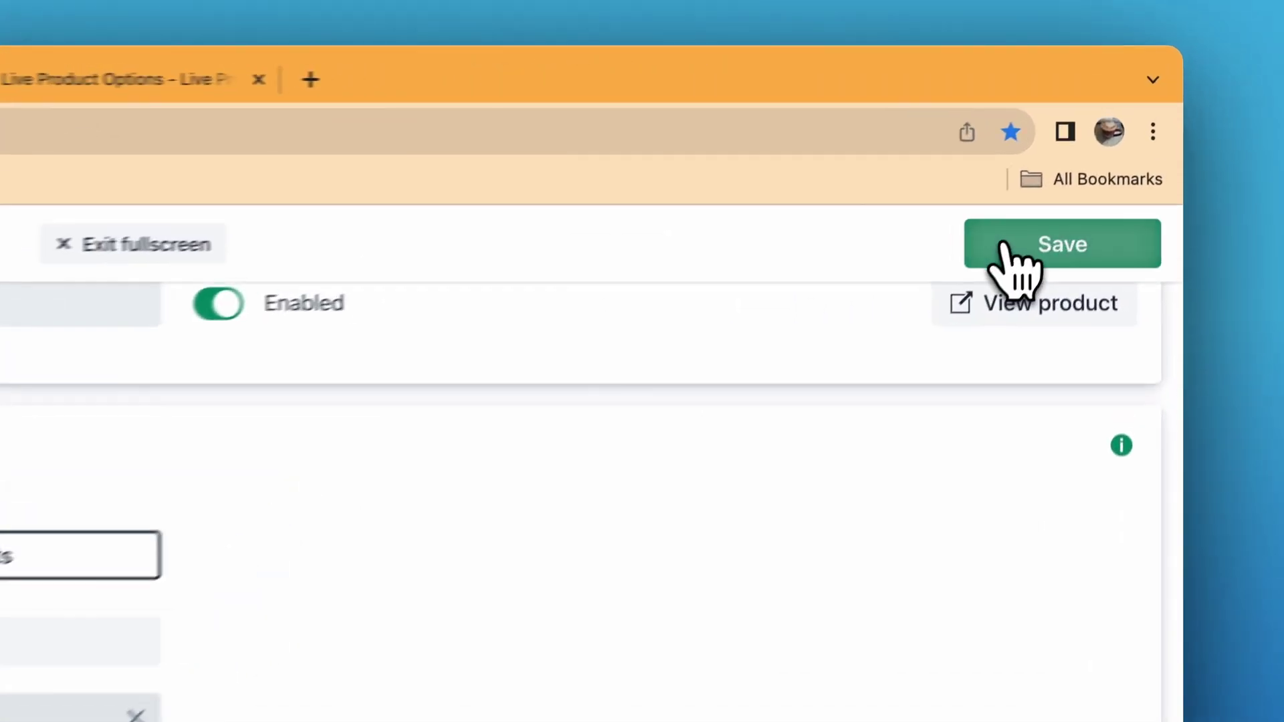
# View the Frame product page on the BetaBazaar storefront, then switch to the app's listing
pyautogui.click(616, 86)
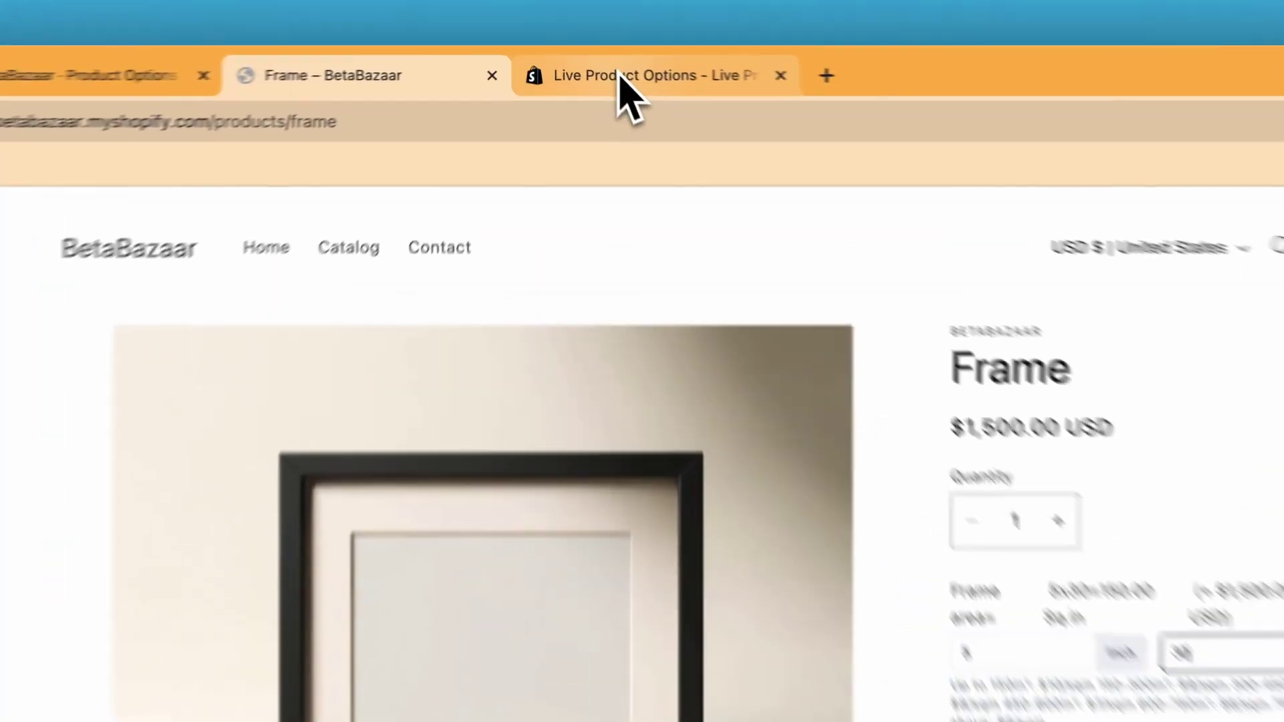
pyautogui.click(586, 64)
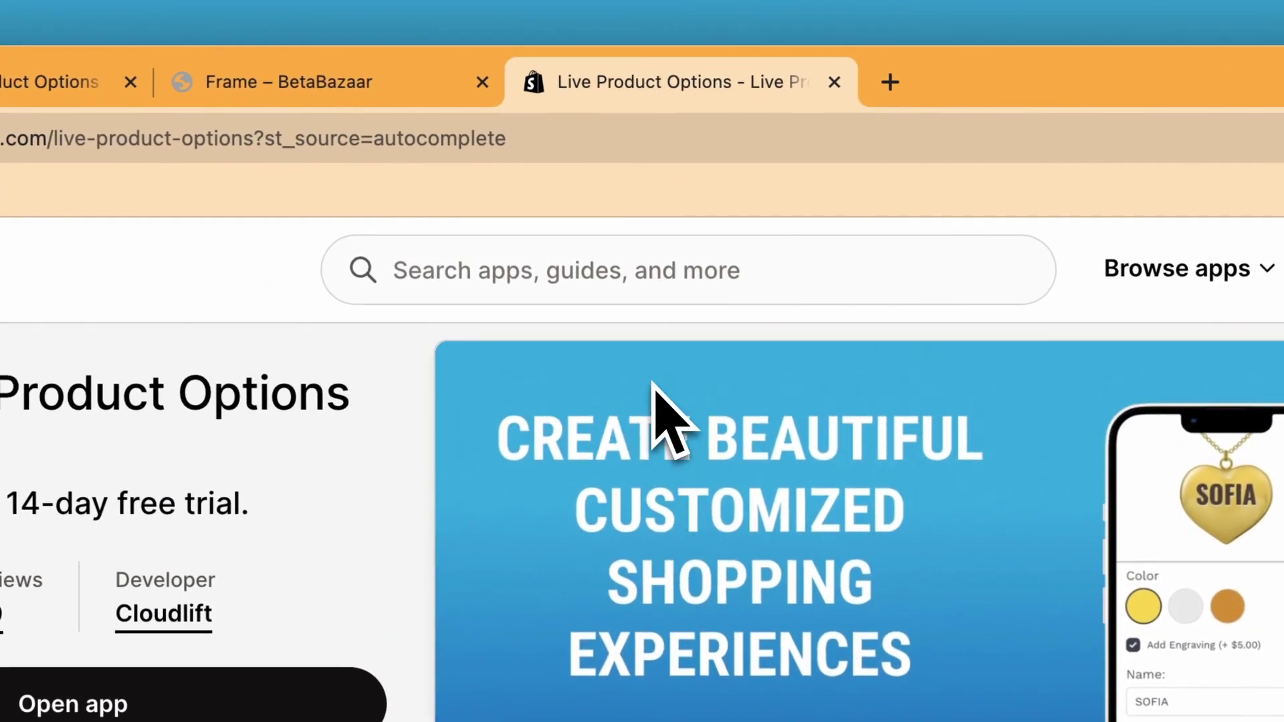